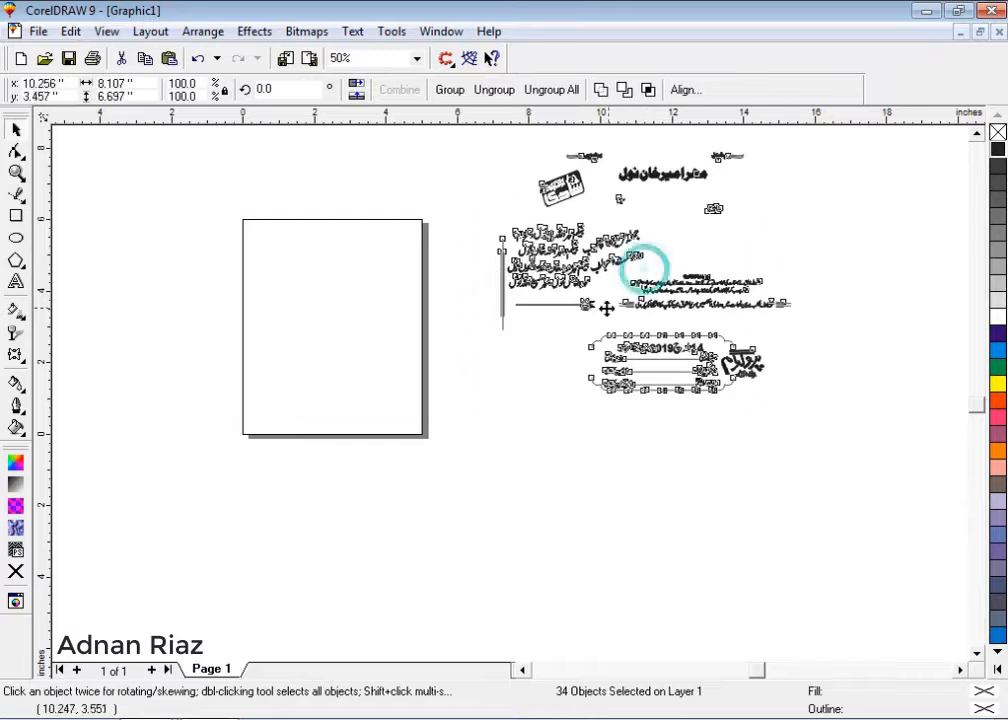
- Move the whole set of invitation artwork beside the page and shrink it to about 5.04 by 4.16 inches
left_click_drag(727, 202, 619, 292)
left_click_drag(524, 385, 527, 337)
left_click(700, 294)
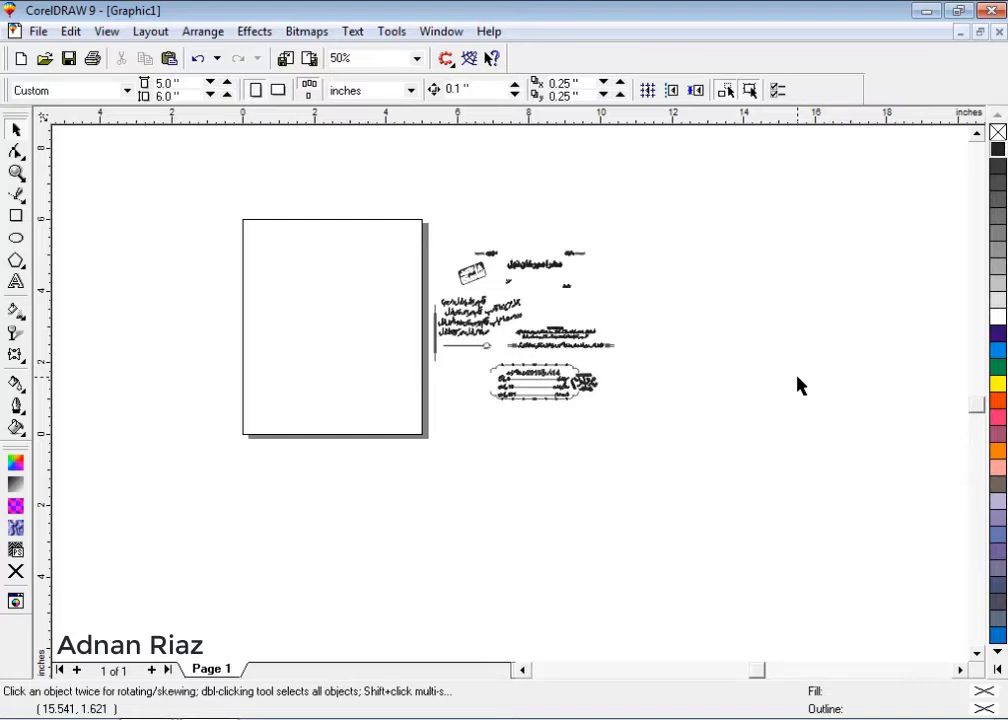
scroll(322, 275, "up", 2)
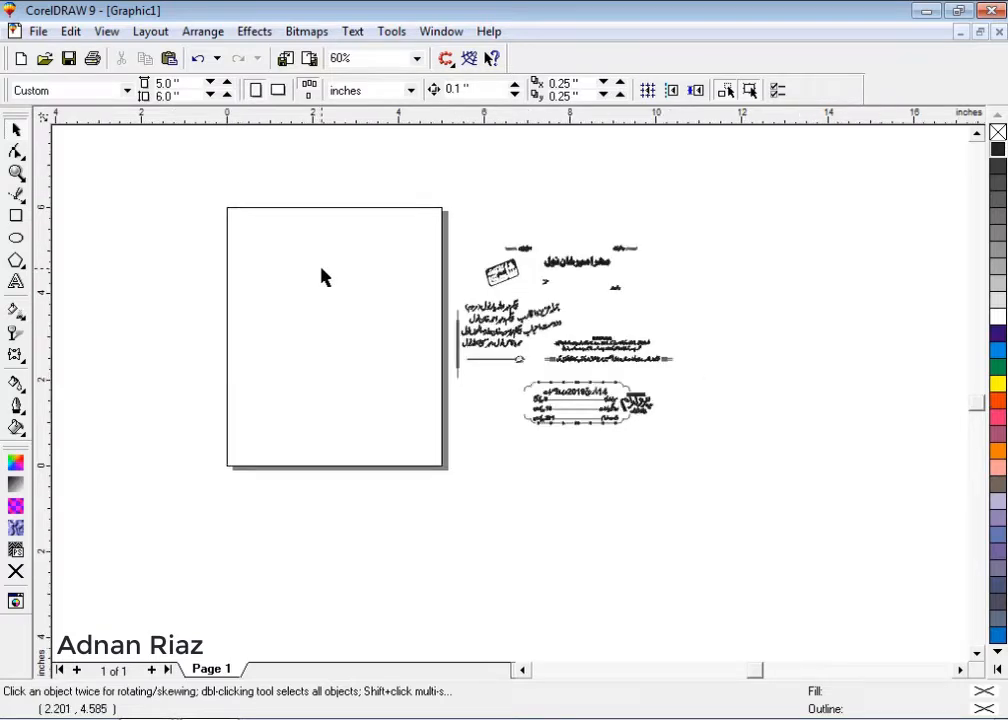
- Draw a rectangle over the page, enter a width of 5 and a height of 6 inches, and centre it on the page
left_click(16, 216)
scroll(183, 207, "up", 1)
left_click_drag(197, 183, 411, 398)
double_click(143, 84)
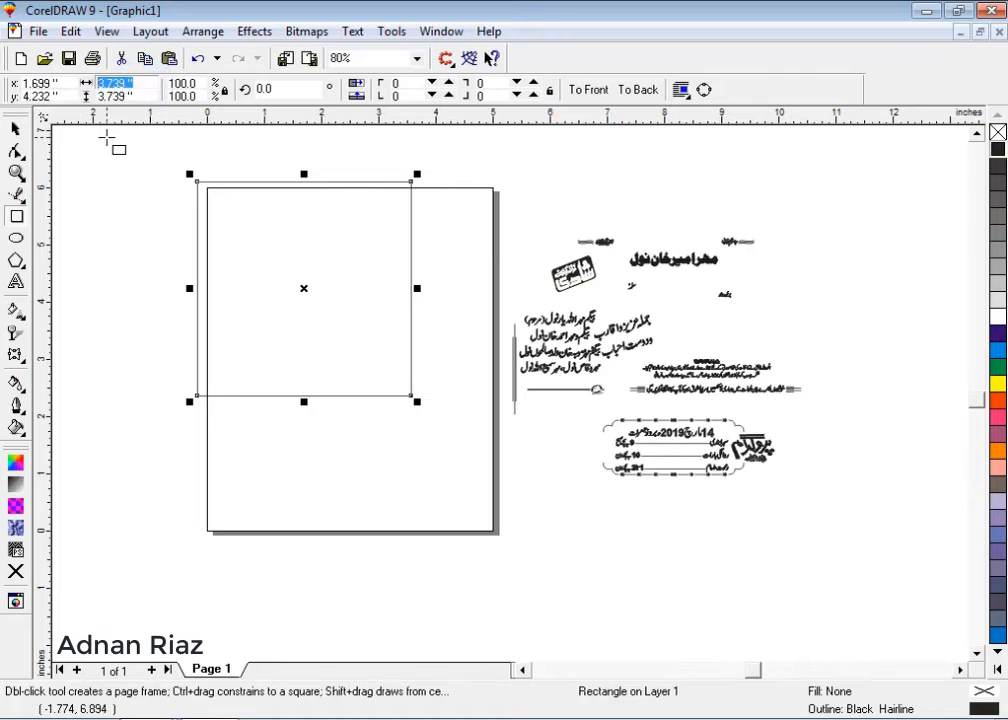
type("5")
key("Tab")
type("6")
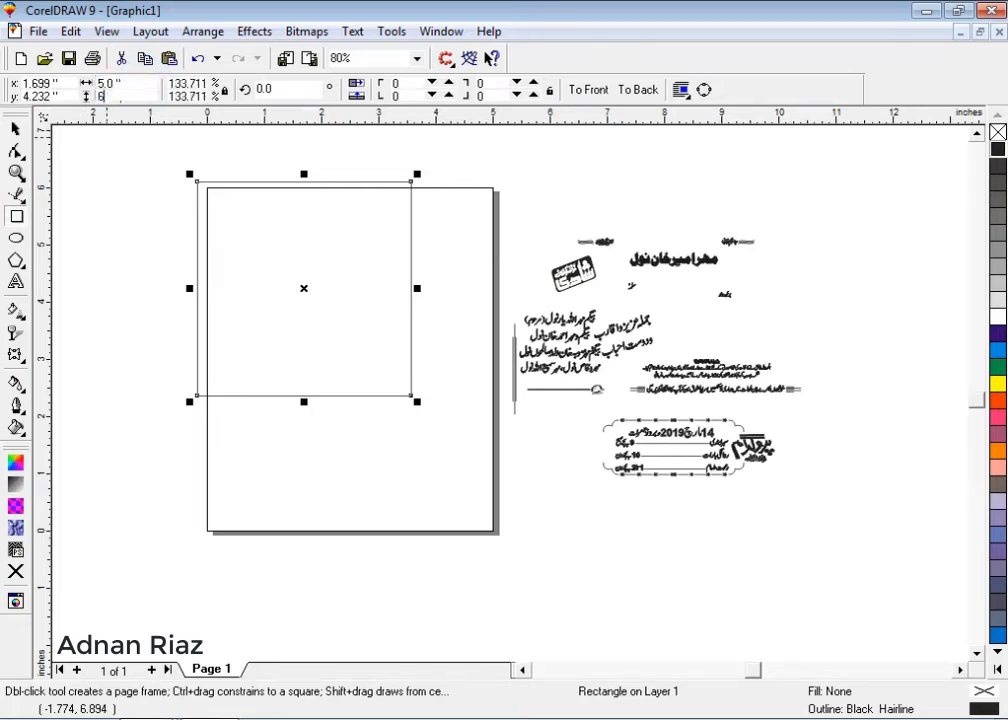
key("Return")
key("p")
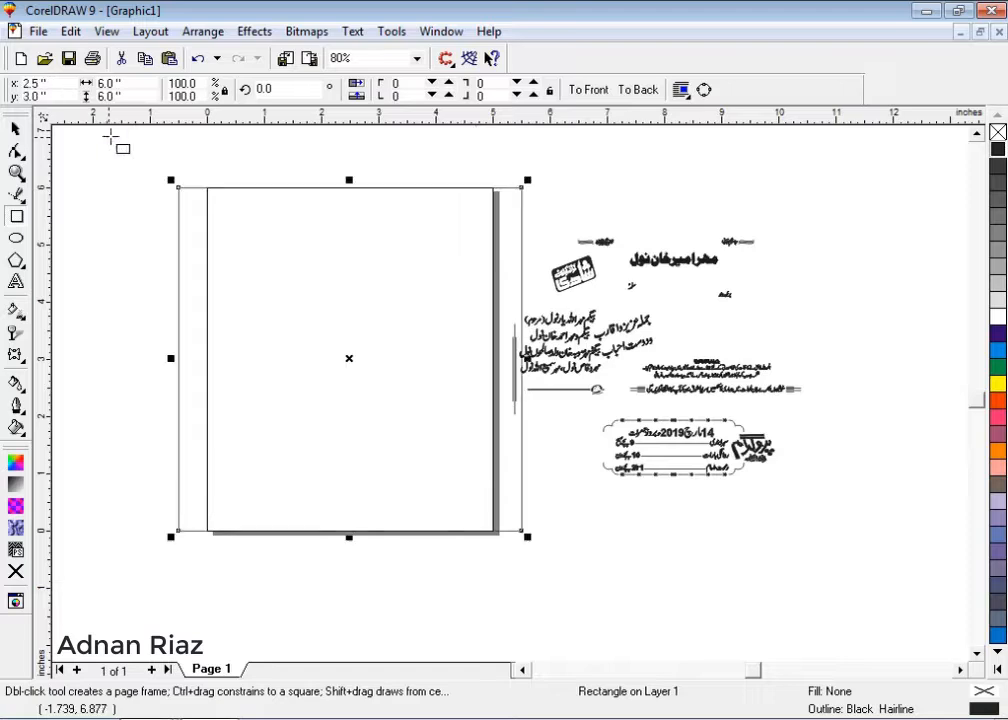
- Turn off proportional scaling for the rectangle and set its width to 5 inches
left_click(16, 129)
left_click(106, 180)
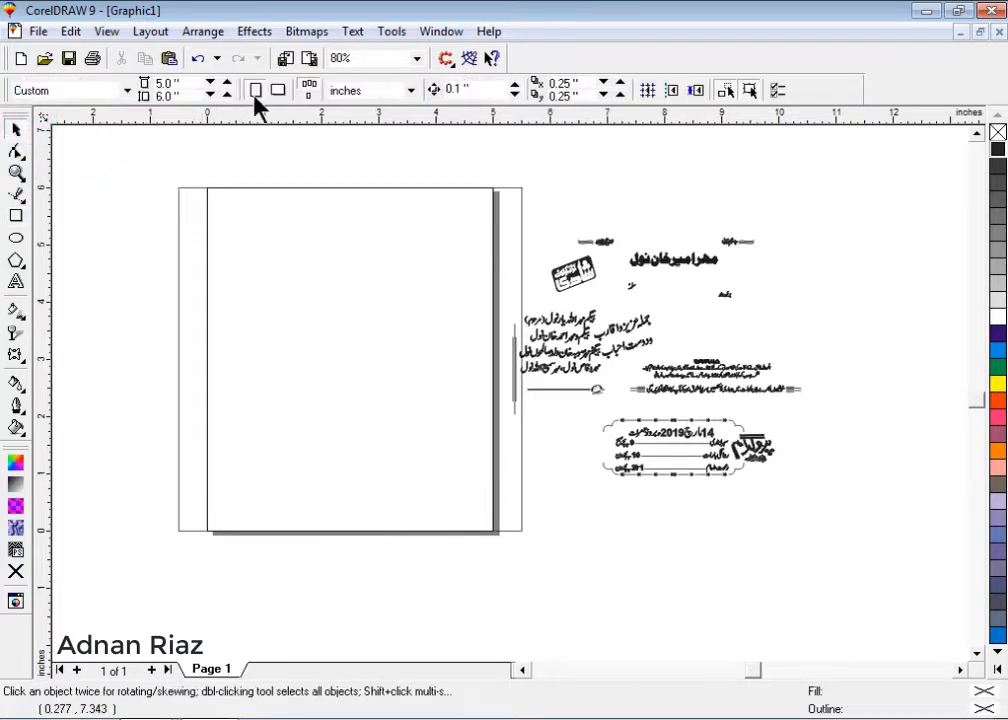
left_click(213, 218)
left_click(225, 92)
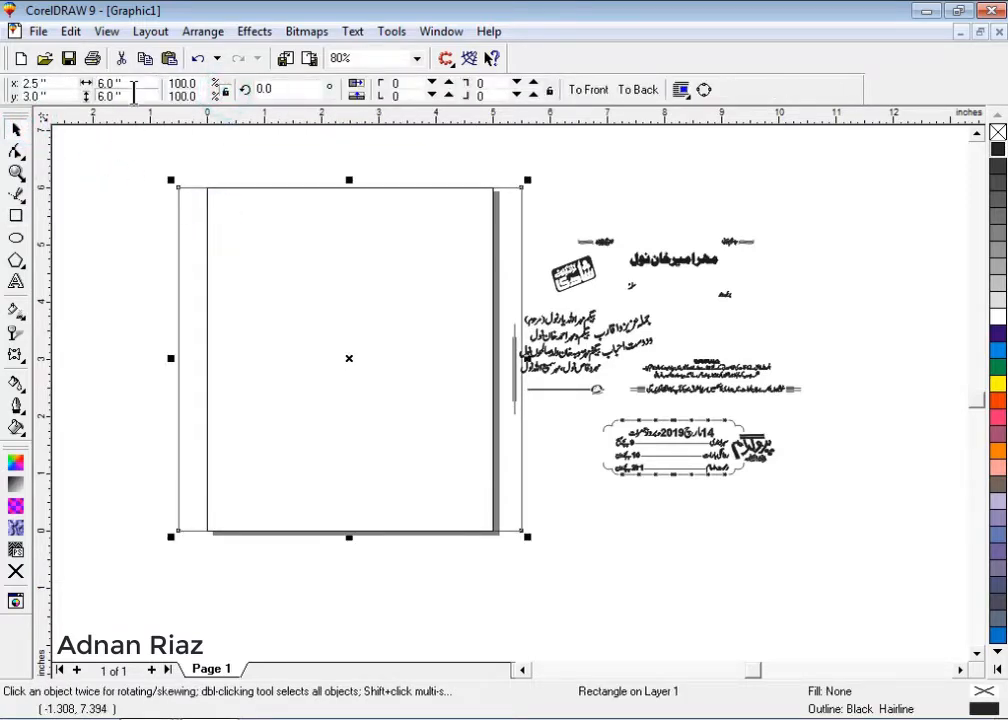
double_click(128, 85)
type("65")
key("Return")
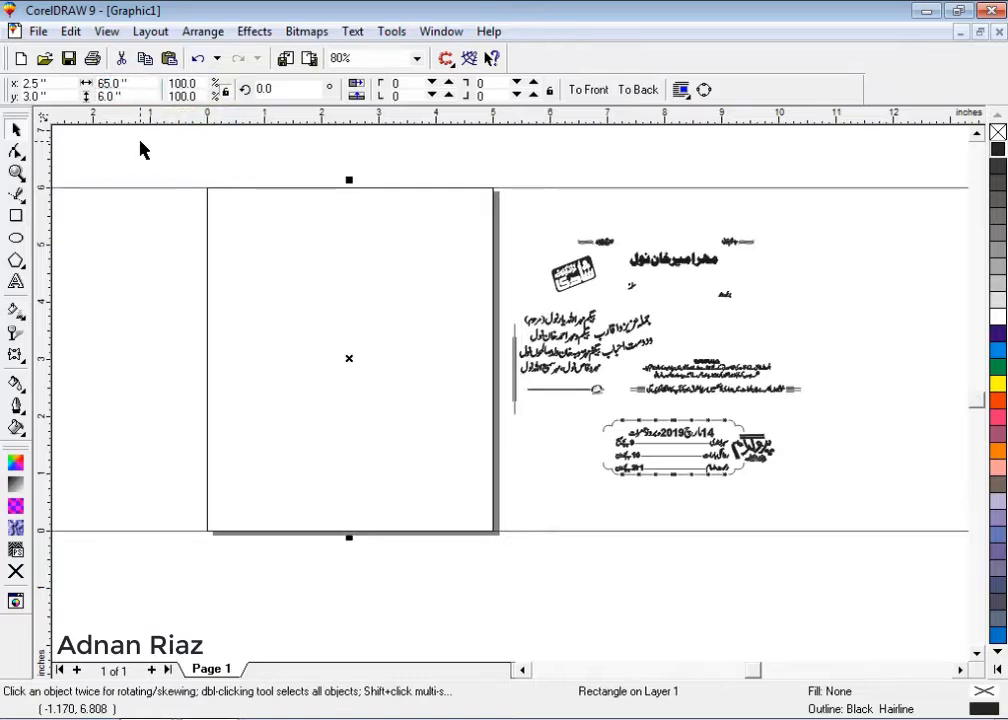
double_click(135, 85)
type("5")
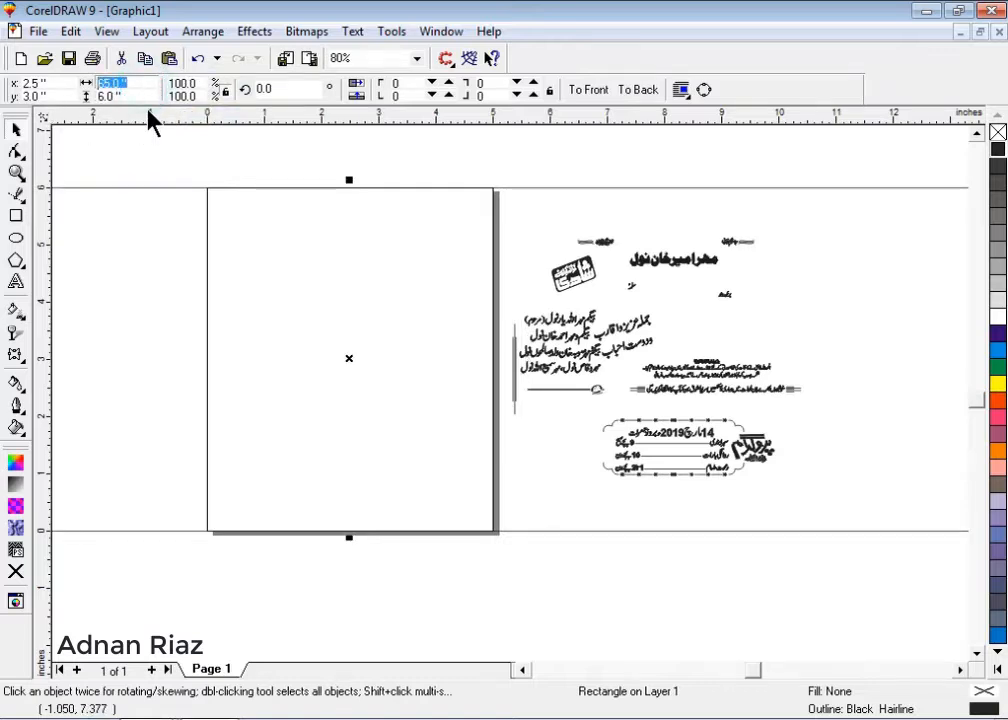
key("Return")
- Fill the page-sized rectangle with white
left_click(241, 218)
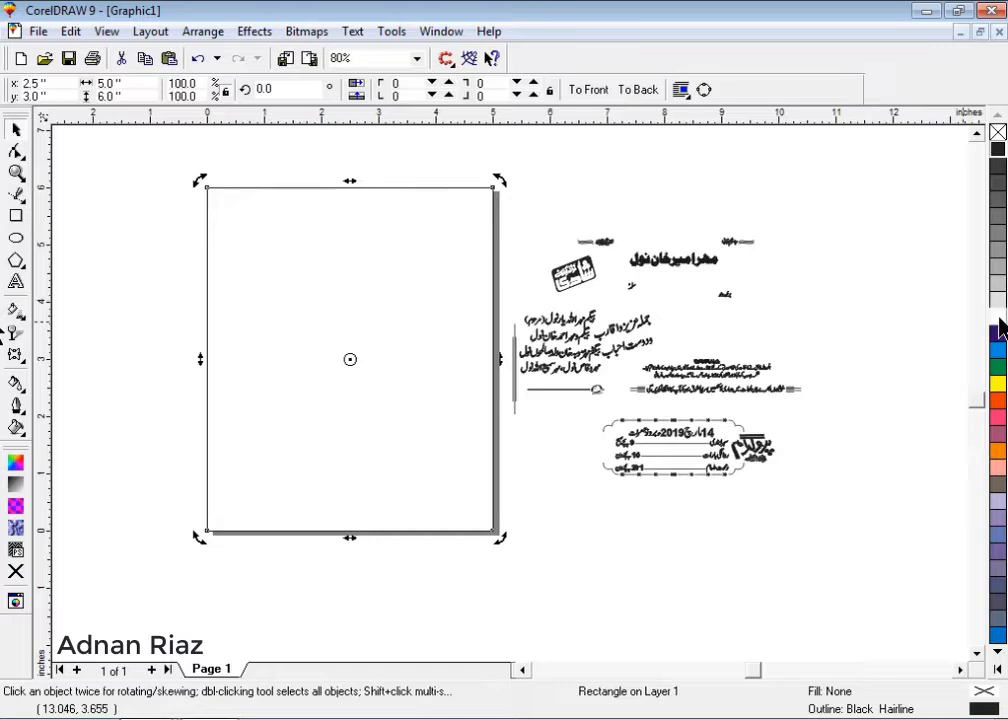
left_click(900, 279)
left_click_drag(862, 186, 511, 528)
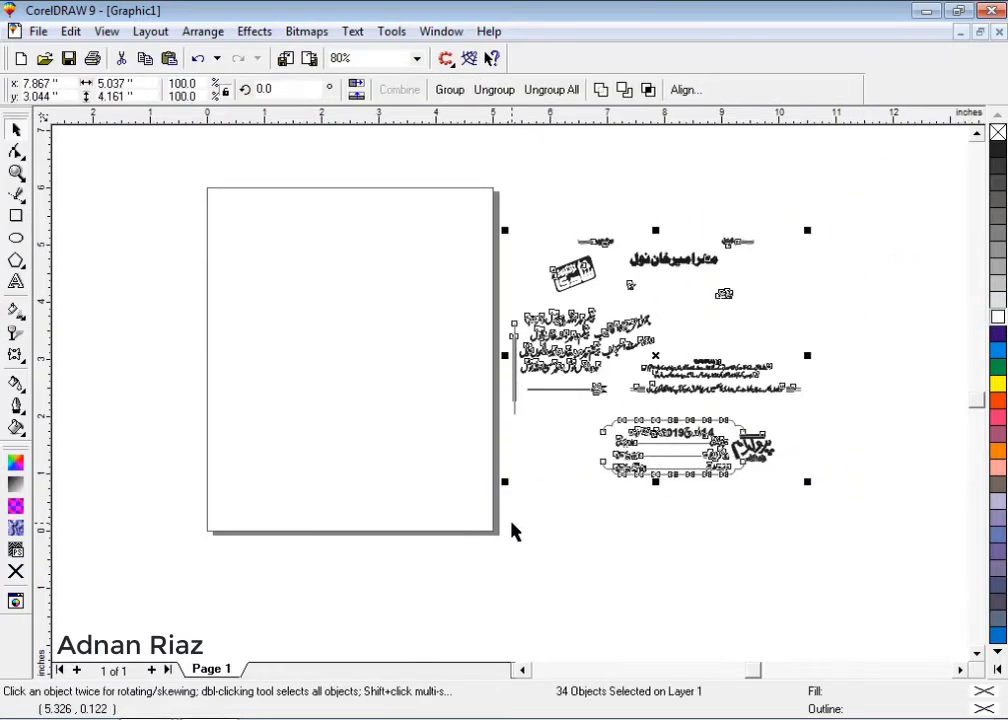
left_click(652, 188)
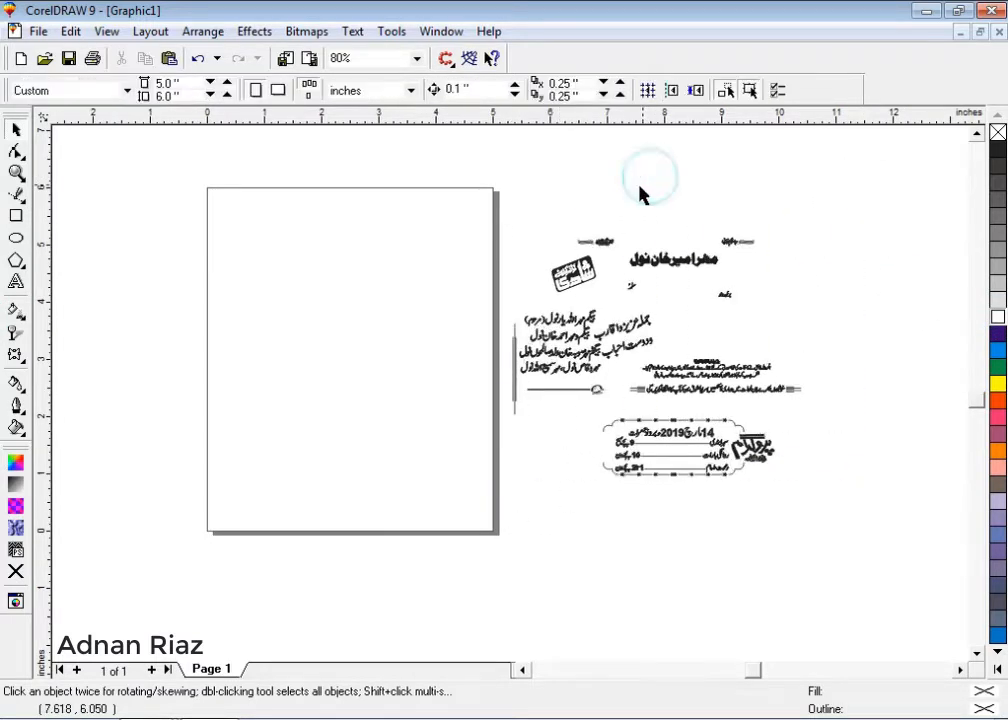
- Move the three-line Bismillah and verse group to the top of the page and enlarge it to about 3.75 inches wide
scroll(600, 228, "up", 1)
scroll(420, 222, "up", 1)
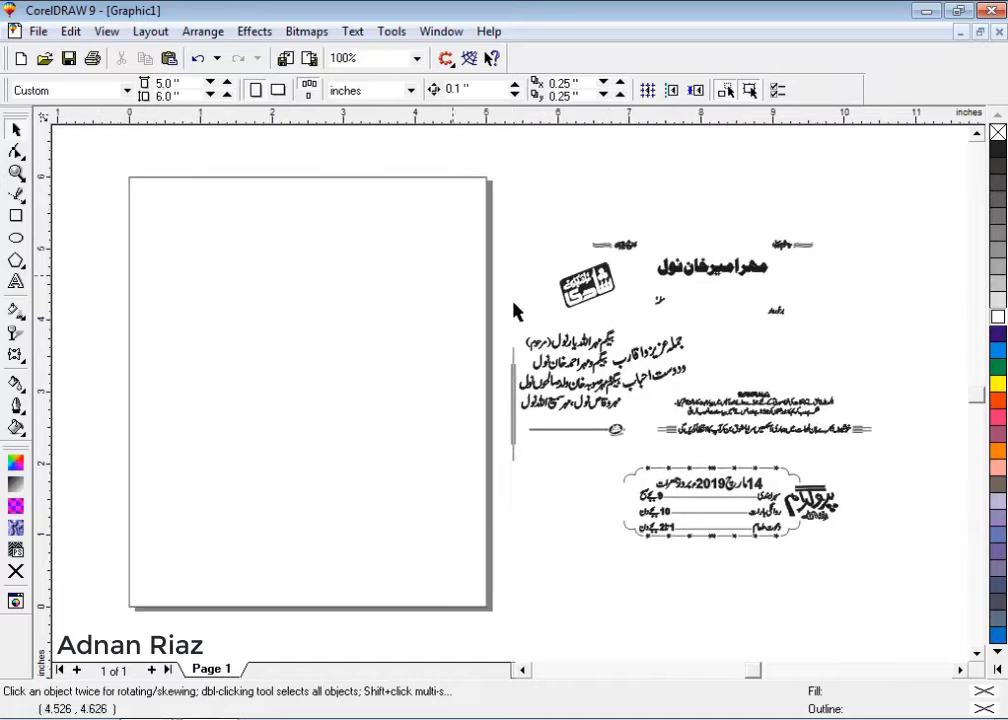
scroll(757, 408, "up", 3)
left_click(757, 408)
scroll(757, 408, "down", 3)
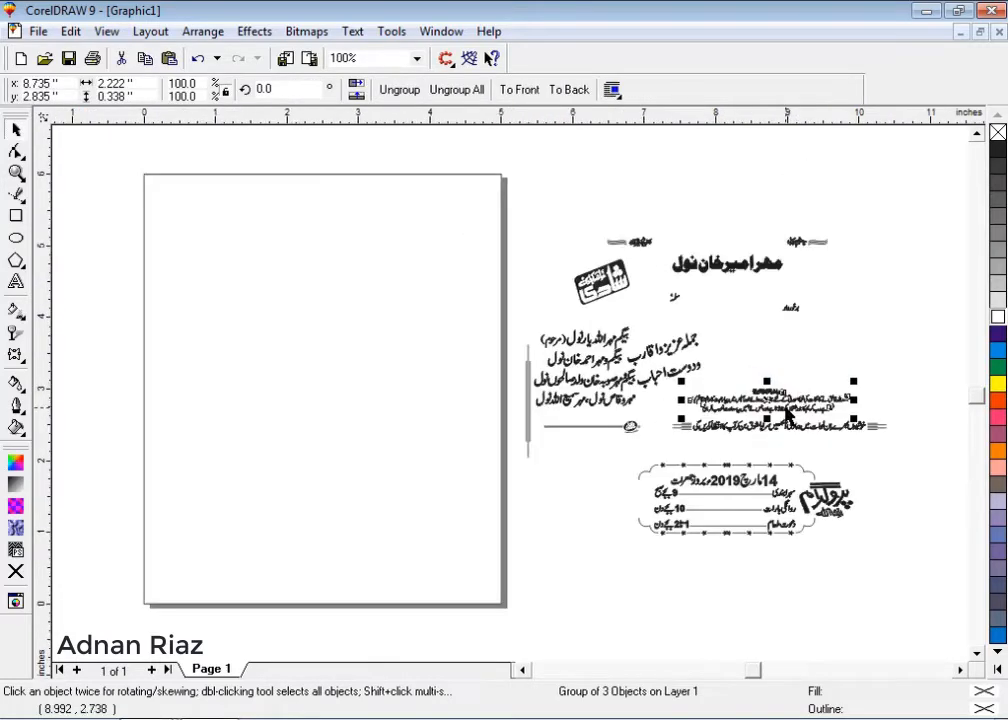
left_click_drag(768, 395, 310, 210)
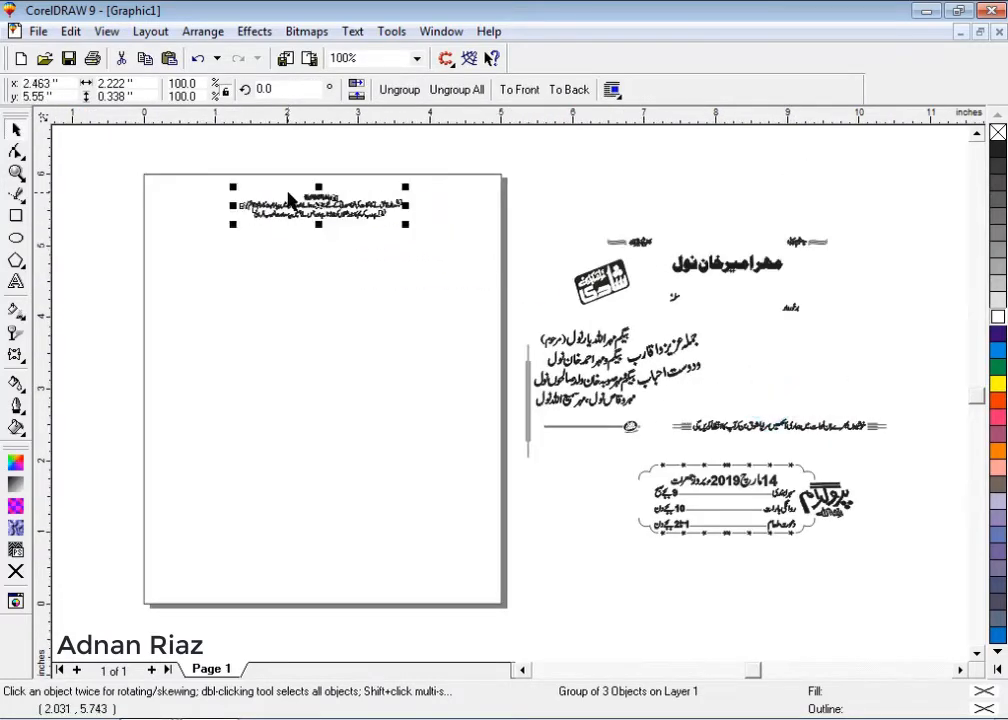
key("F2")
left_click_drag(524, 155, 130, 243)
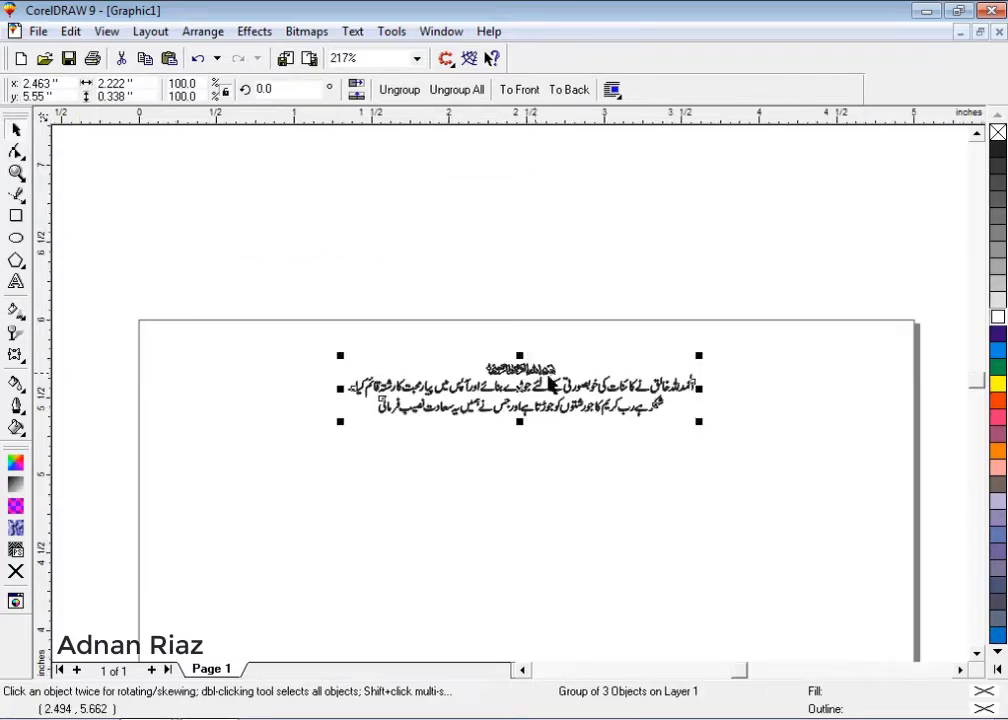
left_click_drag(698, 355, 816, 335)
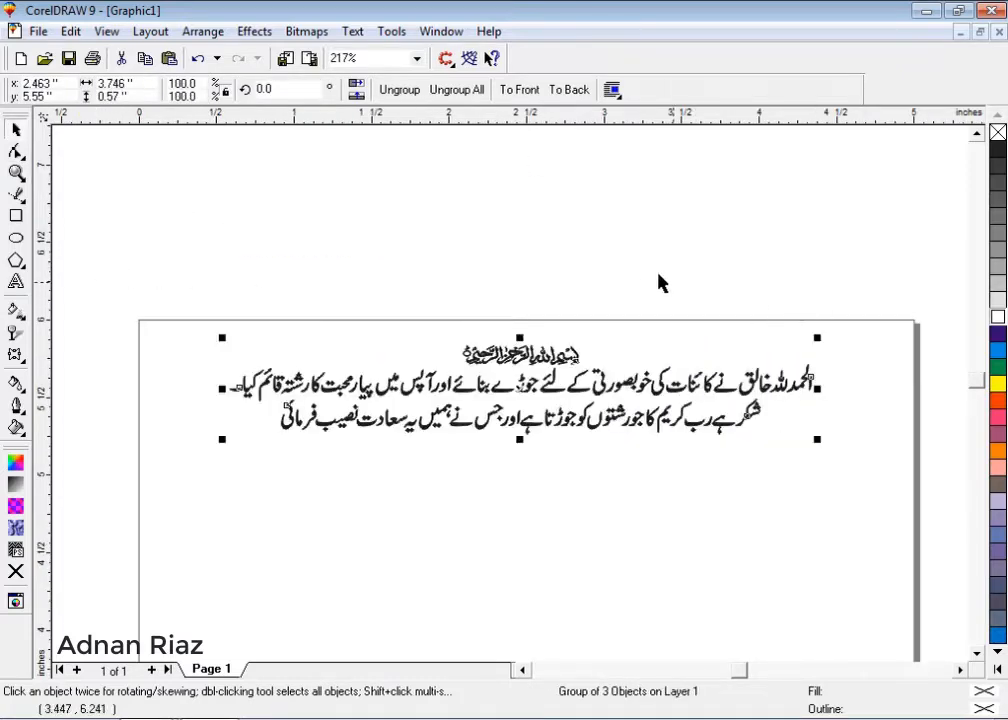
left_click(645, 273)
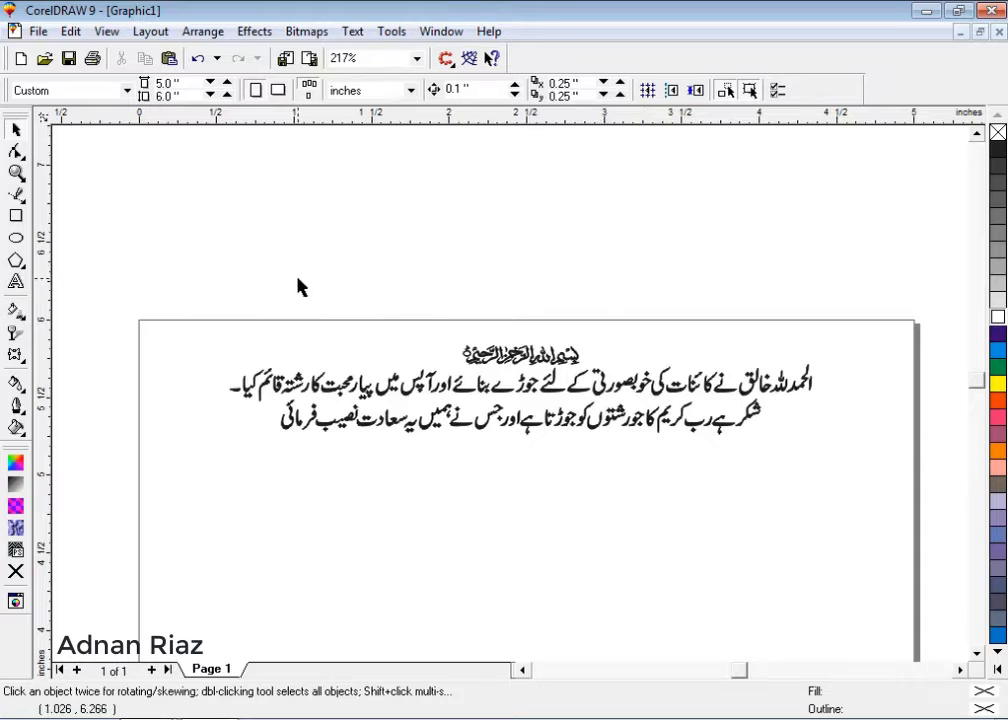
- Centre the Bismillah and verse group horizontally on the page rectangle
scroll(246, 219, "down", 2)
left_click(350, 288)
left_click(330, 371, "shift")
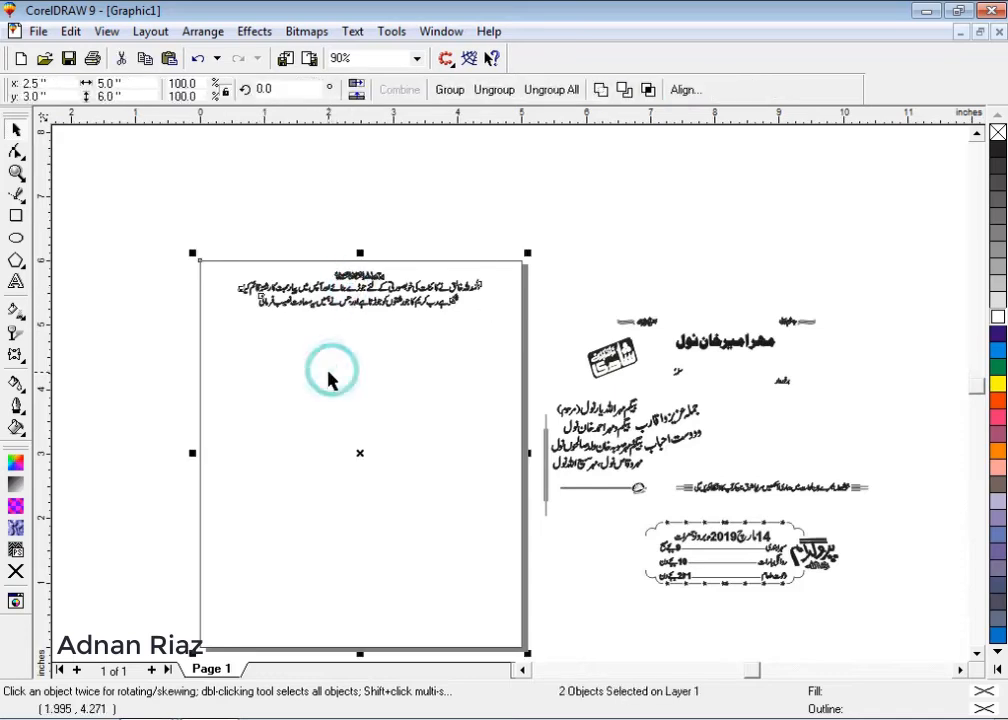
left_click(327, 220)
- Place the tilted black wedding stamp below the right end of the verse lines and enlarge it
left_click(608, 360)
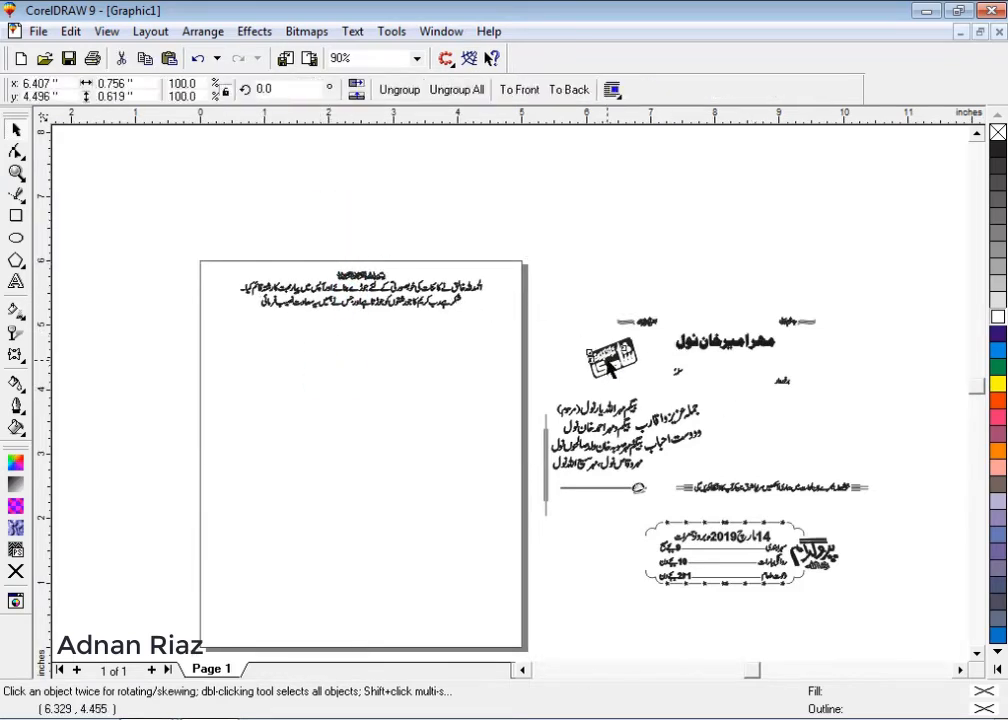
left_click_drag(607, 360, 463, 366)
scroll(435, 347, "up", 2)
left_click_drag(535, 305, 508, 325)
left_click(641, 263)
scroll(580, 175, "down", 2)
- Enlarge the verse group slightly and shift the wedding stamp closer to the page's right edge
left_click(543, 210)
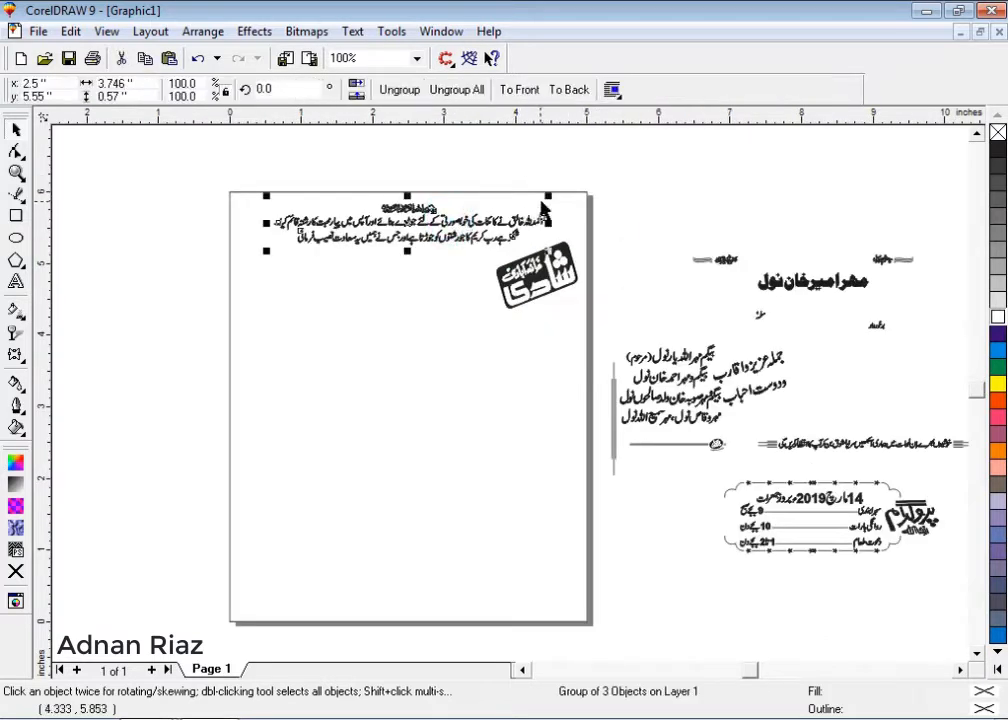
left_click_drag(545, 196, 553, 193)
left_click(646, 193)
left_click_drag(540, 272, 552, 270)
left_click(644, 266)
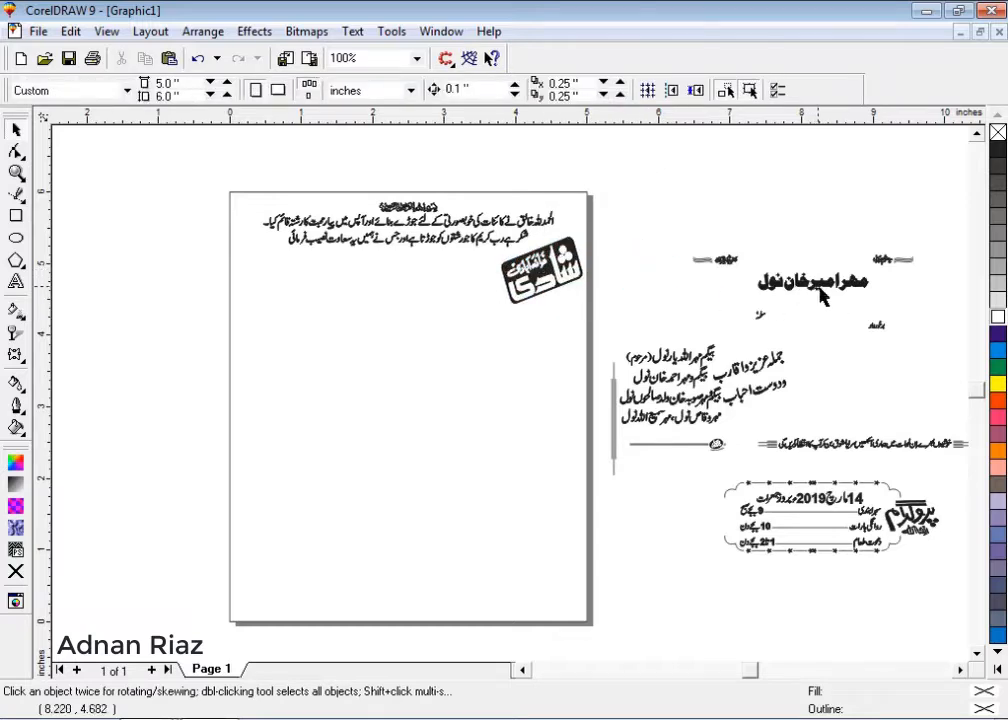
- Move the large bold name below the verse lines and centre it horizontally on the page rectangle
left_click_drag(828, 281, 406, 262)
left_click(438, 316, "shift")
key("c")
left_click(457, 293)
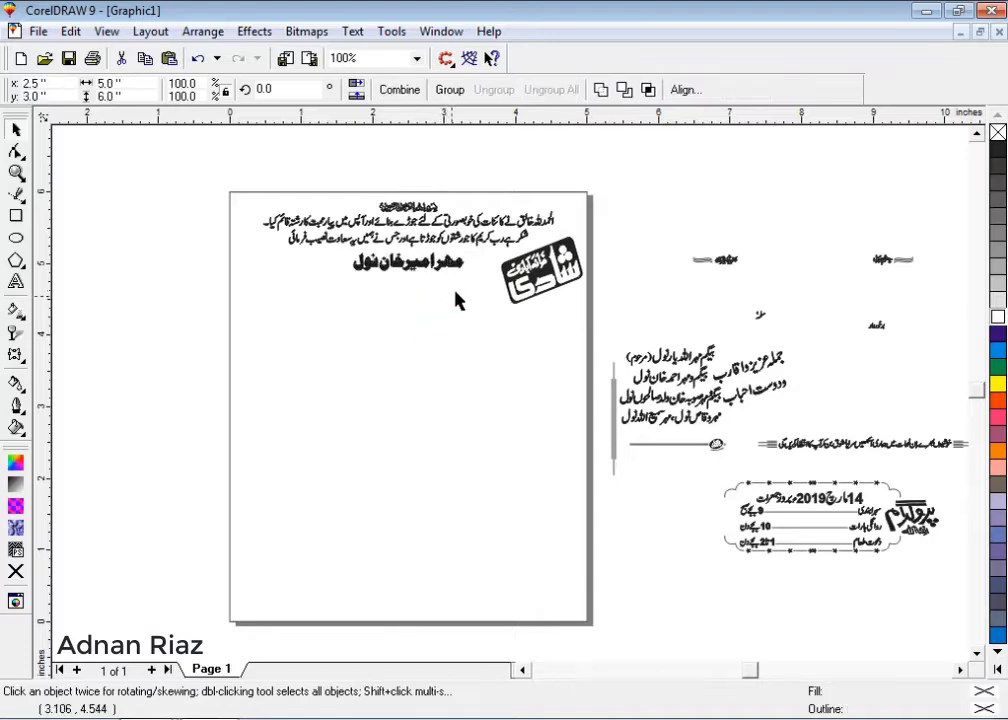
- Nudge the bold name slightly down and to the right, leaving more space below the verse
scroll(388, 227, "up", 2)
left_click(439, 296)
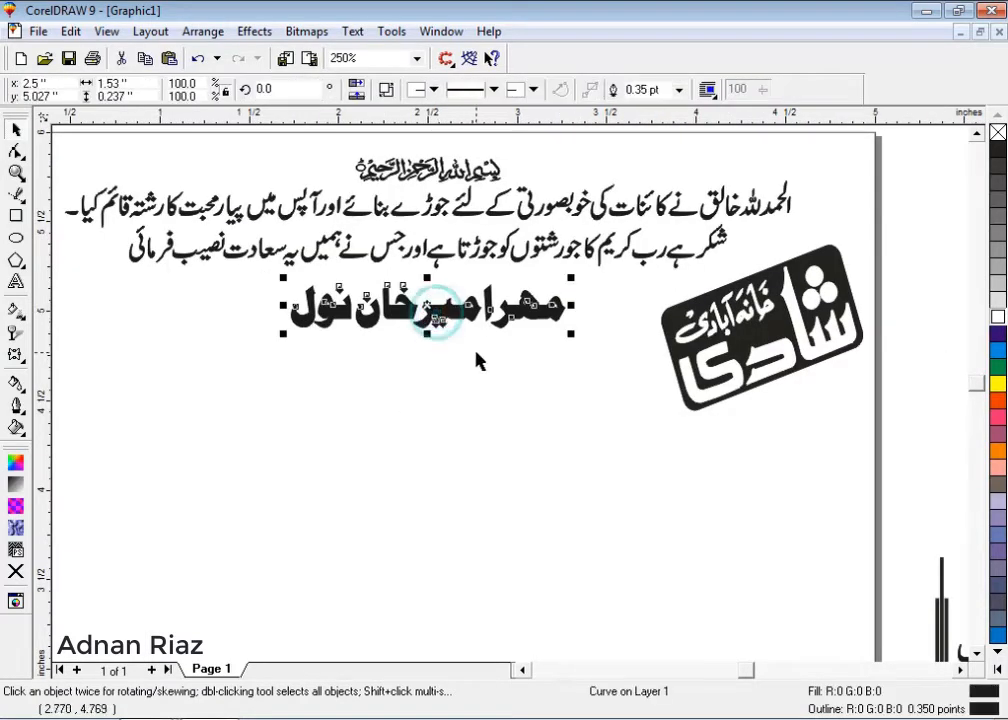
left_click(479, 360, "shift")
left_click(452, 312)
left_click_drag(427, 309, 433, 319)
left_click(470, 369)
- Place the two small honorific words at either end of the bold name and nudge the right-hand one clear of it
scroll(398, 222, "down", 1)
scroll(410, 242, "down", 1)
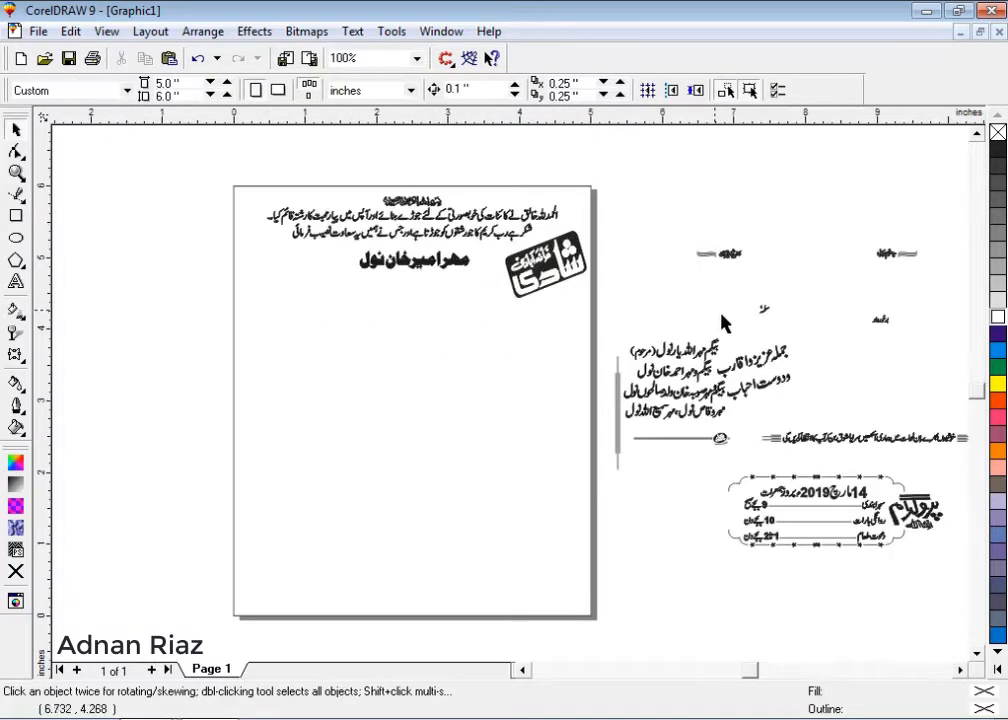
left_click_drag(919, 301, 735, 335)
left_click_drag(828, 313, 420, 259)
scroll(399, 243, "up", 7)
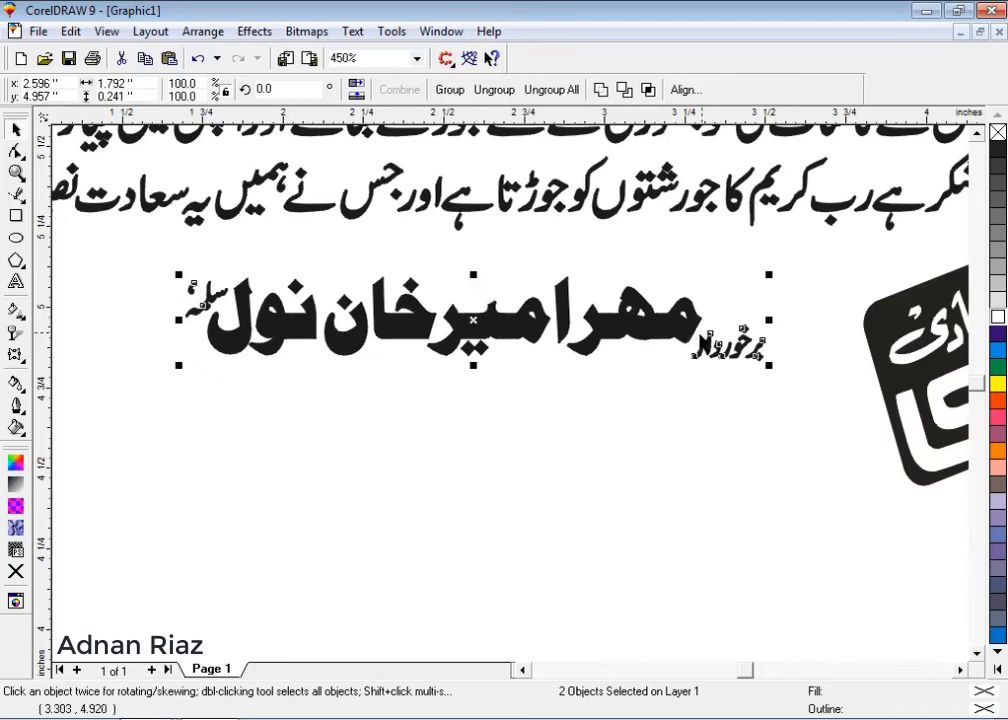
left_click_drag(478, 320, 473, 312)
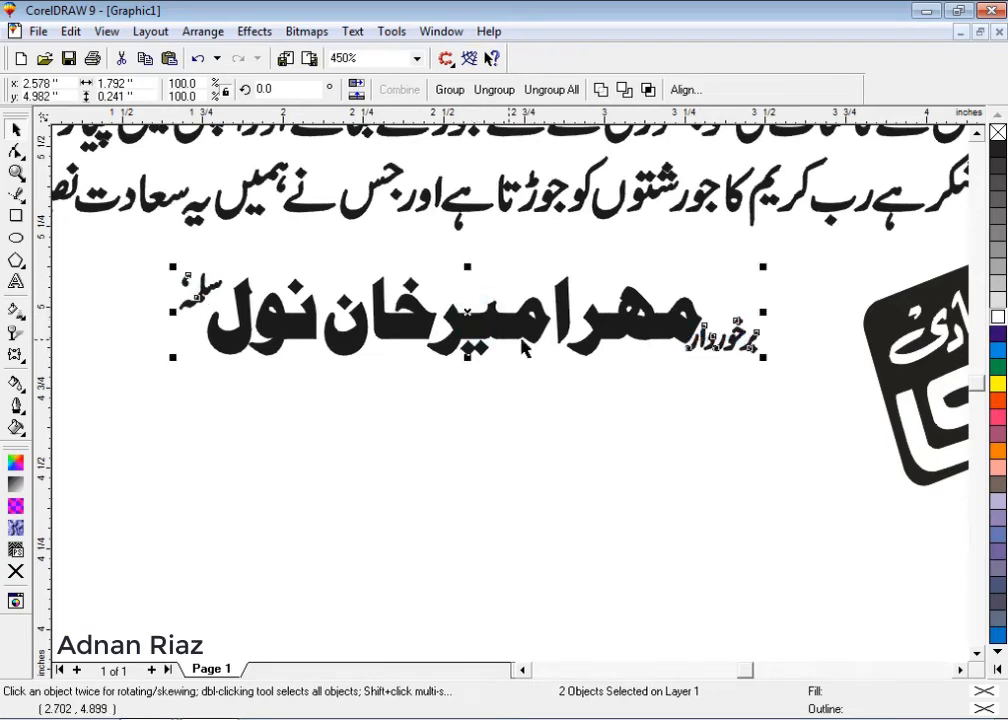
left_click(467, 309)
key("Escape")
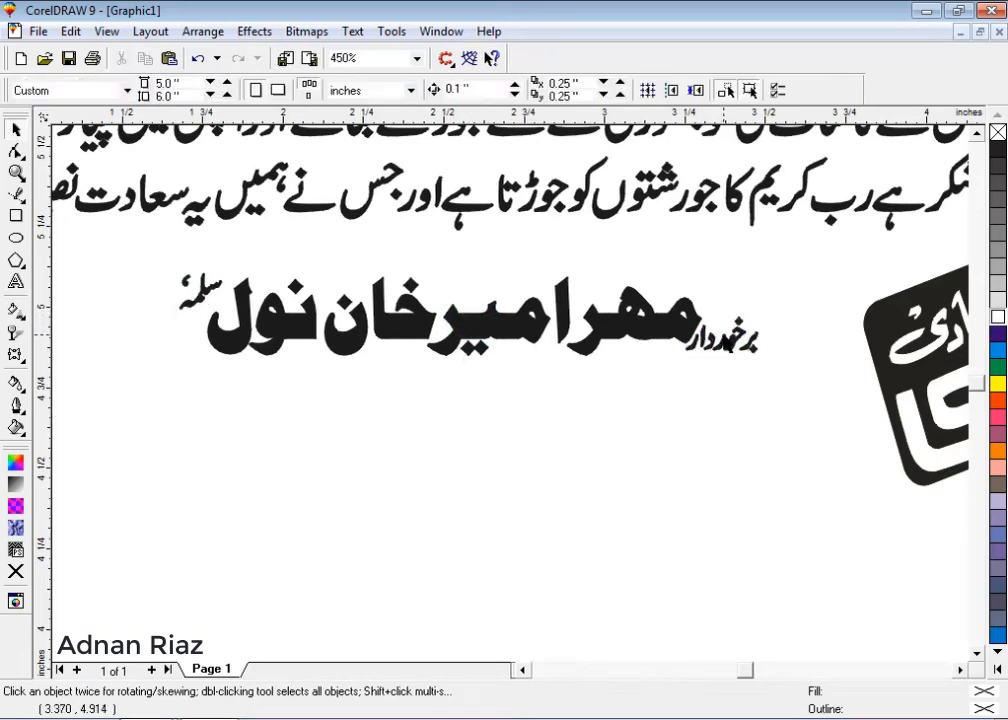
left_click(722, 335)
left_click_drag(721, 338, 732, 341)
key("Escape")
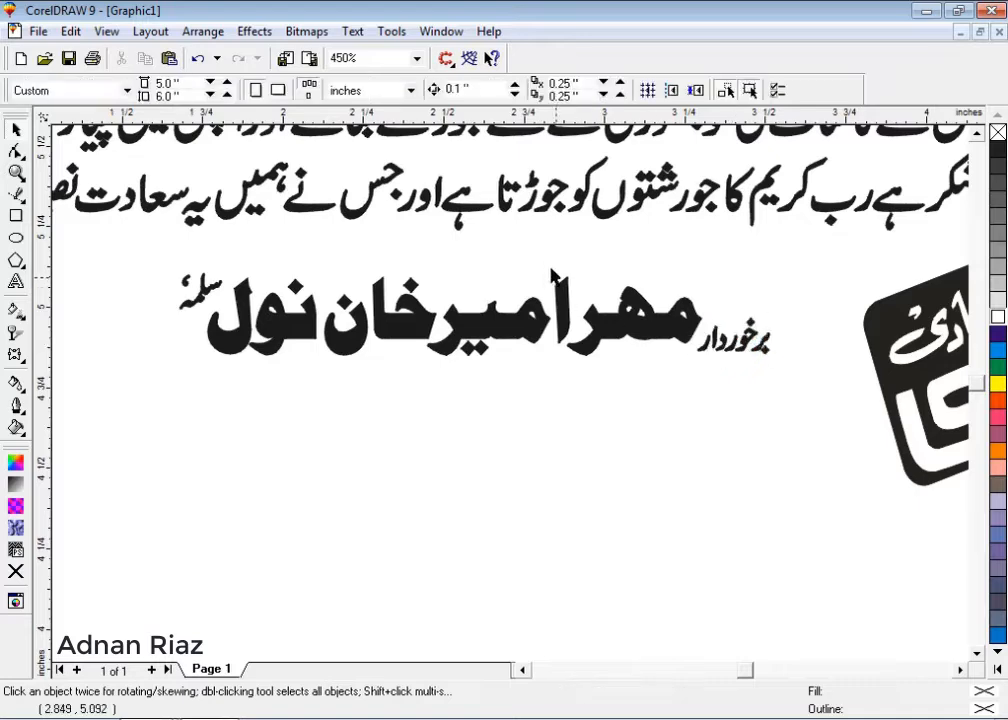
- Move the one-line welcome sentence with its decorative end bars directly beneath the bold name
scroll(496, 217, "down", 2)
scroll(322, 252, "down", 2)
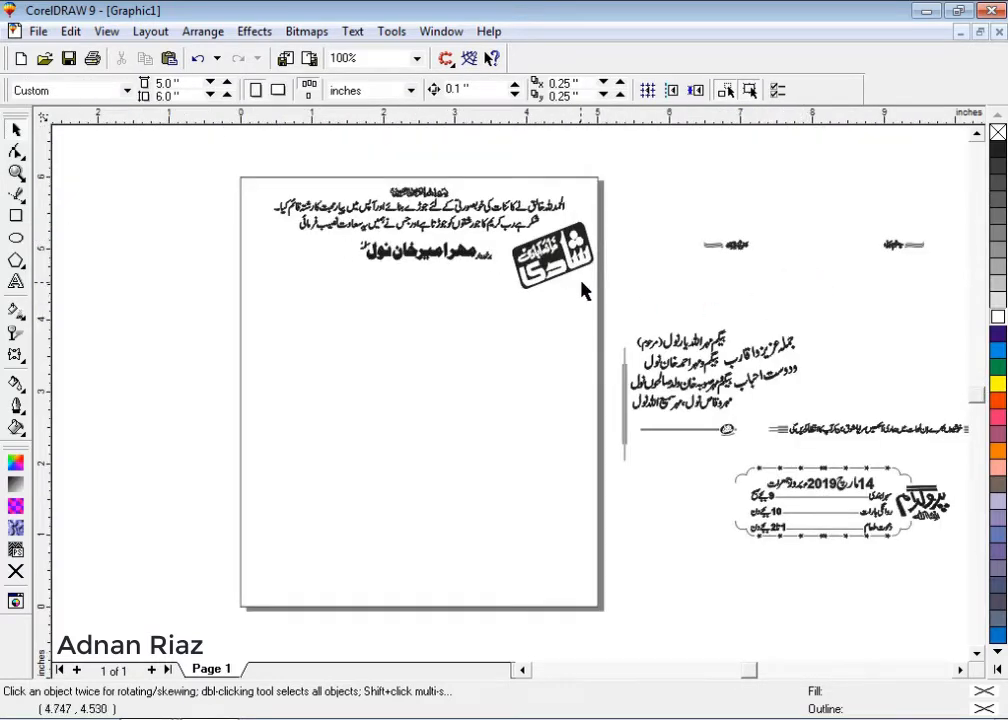
left_click_drag(851, 437, 423, 267)
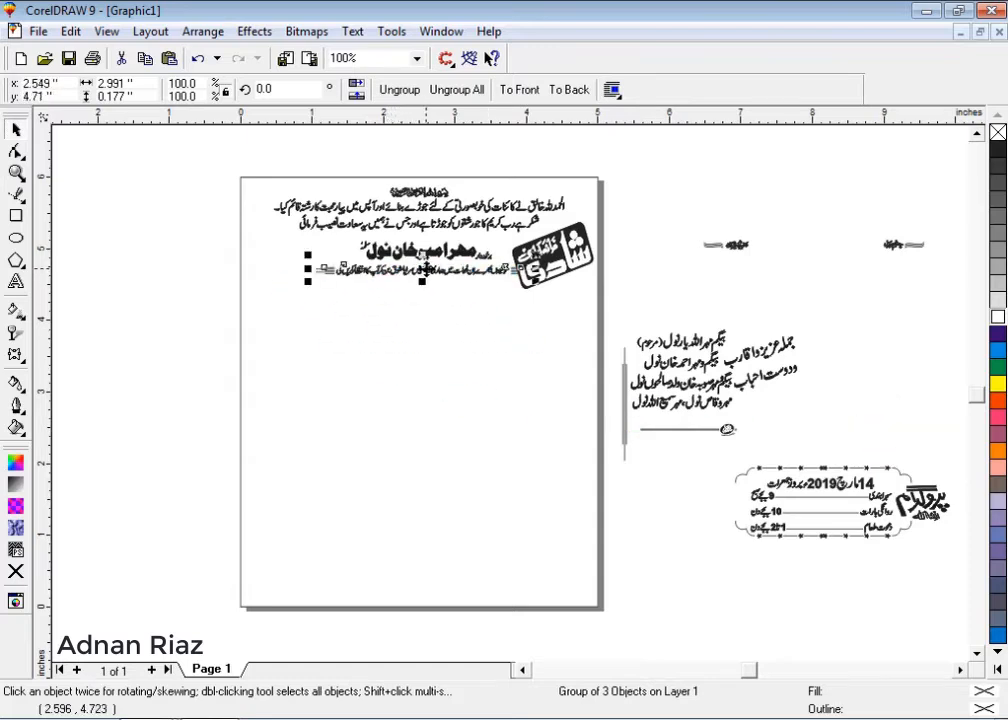
key("F2")
mouse_move(607, 164)
left_mouse_down()
mouse_move(373, 319)
mouse_move(239, 292)
left_mouse_up()
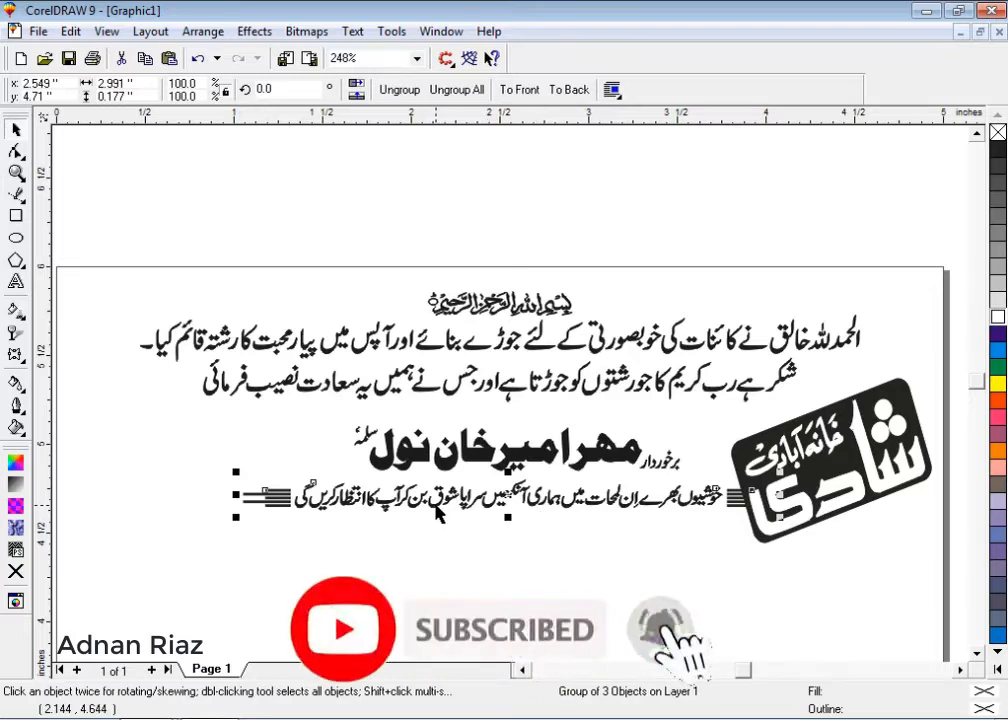
key("Escape")
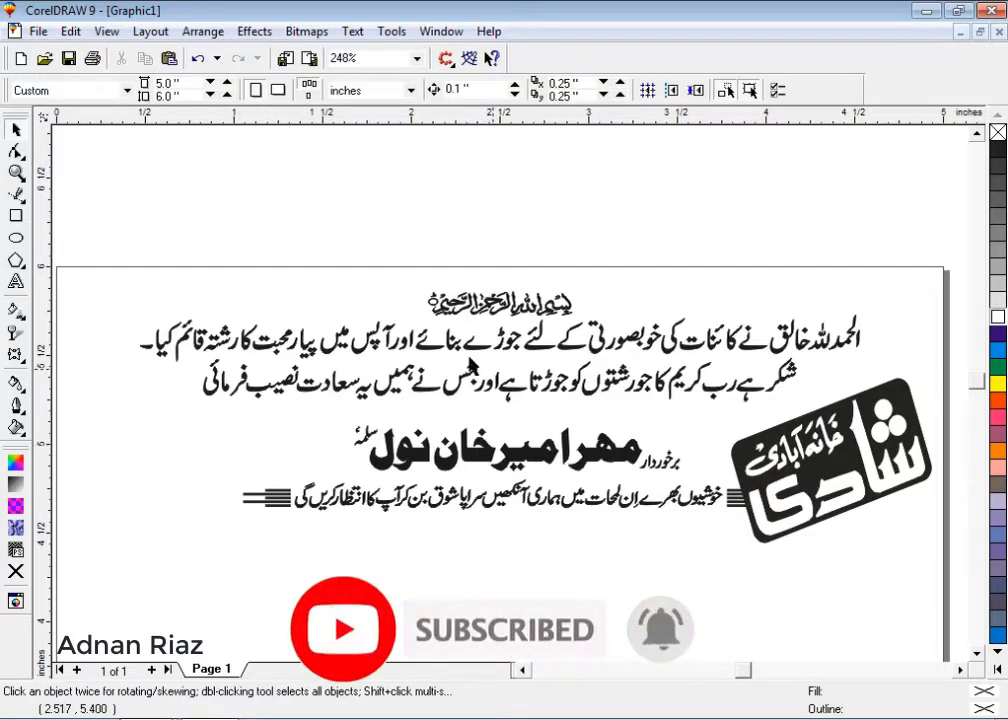
- Shrink the verse group to about 3.84 inches wide and move it slightly up and left on the page
scroll(470, 360, "down", 1)
left_click(500, 340)
left_click_drag(760, 289, 746, 300)
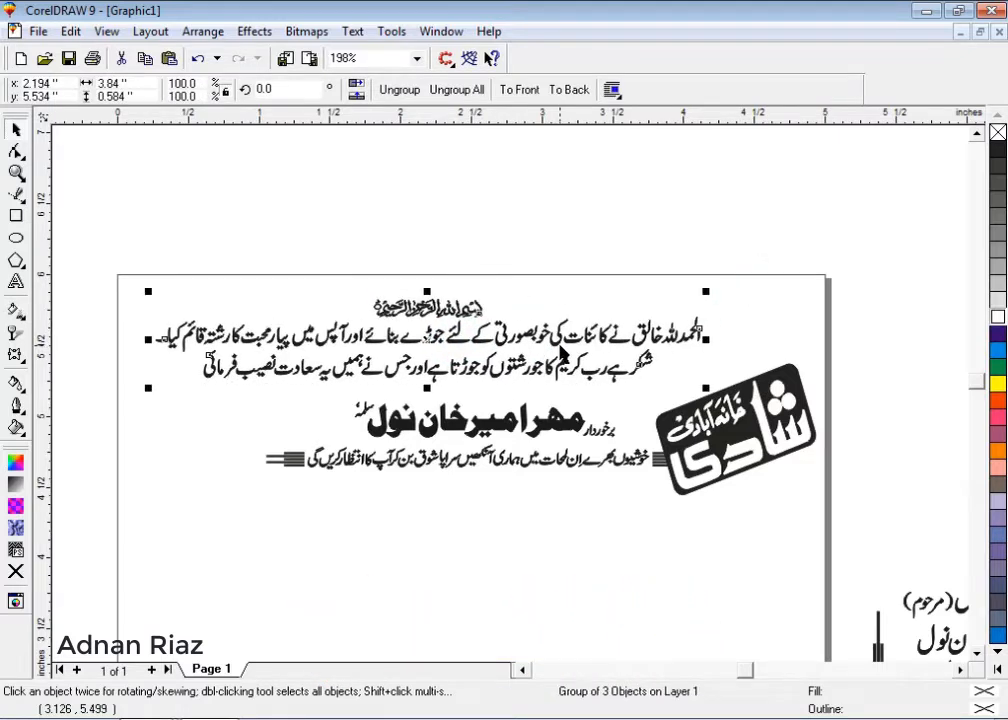
left_click_drag(528, 345, 505, 338)
left_click(490, 263)
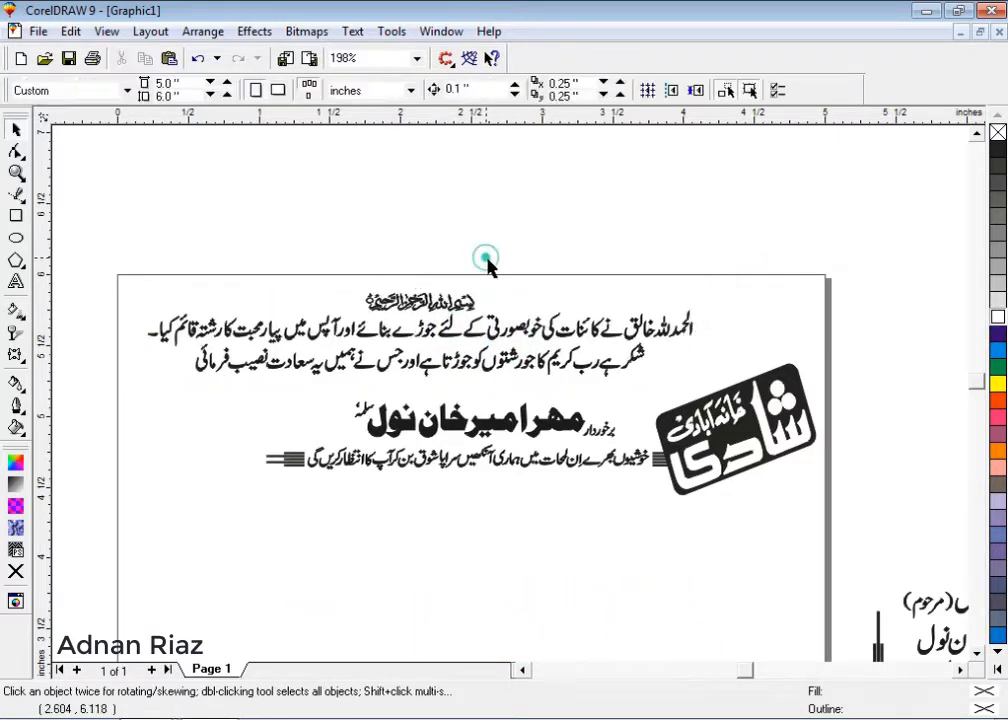
- Move the dark tilted wedding emblem straight up by about 0.35 inch, clear of the welcome sentence
left_click(726, 433)
left_click_drag(726, 433, 719, 387)
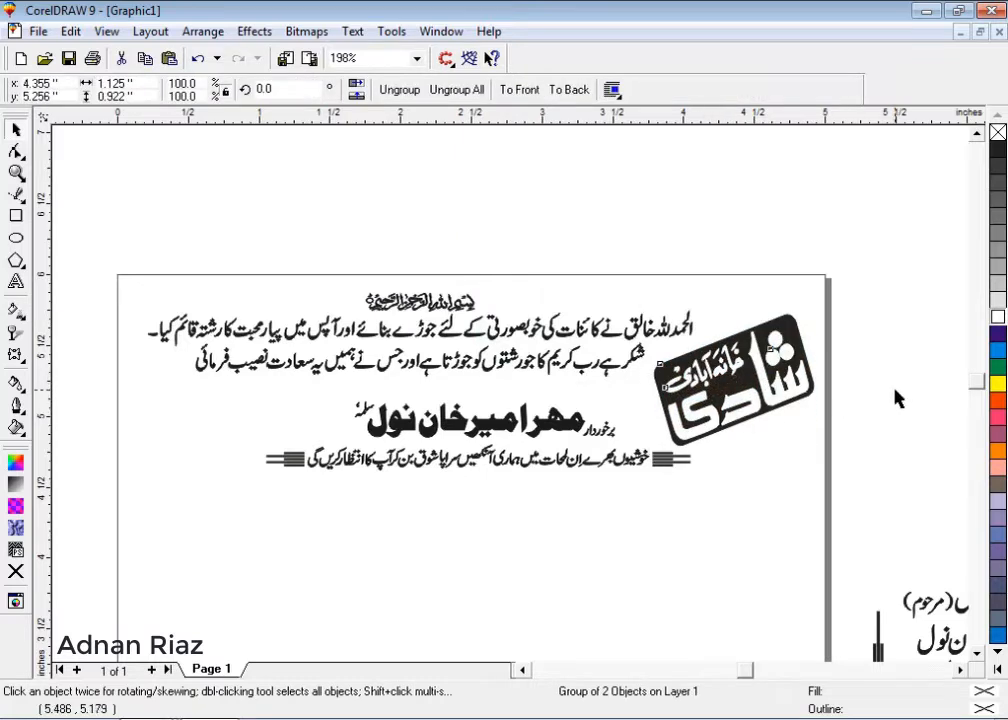
left_click(832, 398)
- Group the bold name with its two small honorific words and enlarge the group to about 2.06 inches wide
left_click(567, 418)
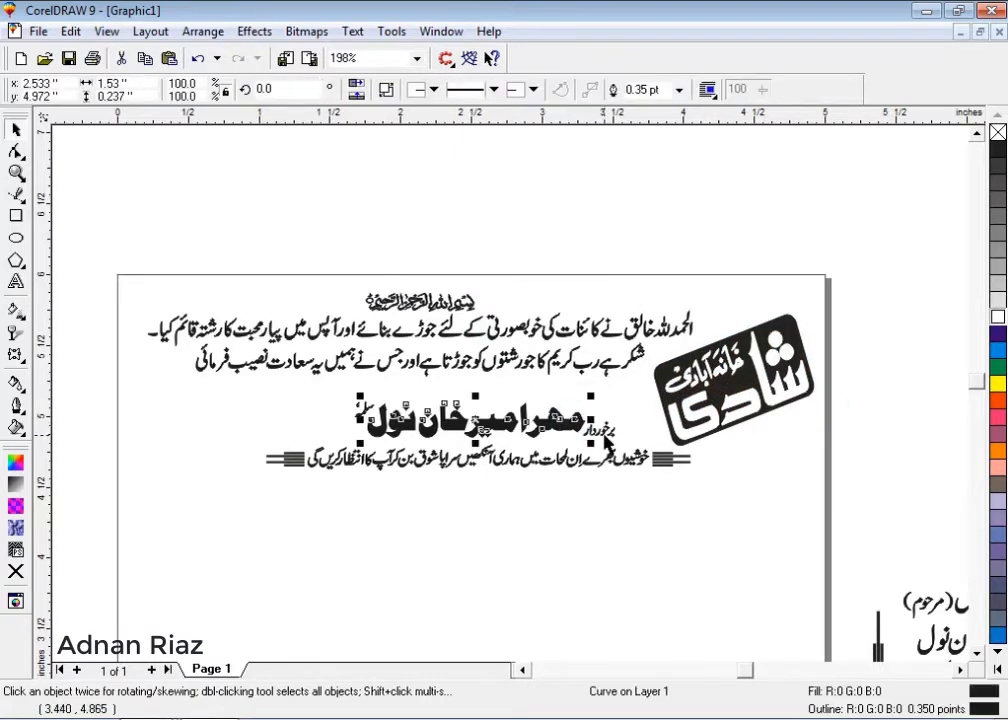
left_click(603, 432, "shift")
left_click(455, 89)
left_click(364, 411, "shift")
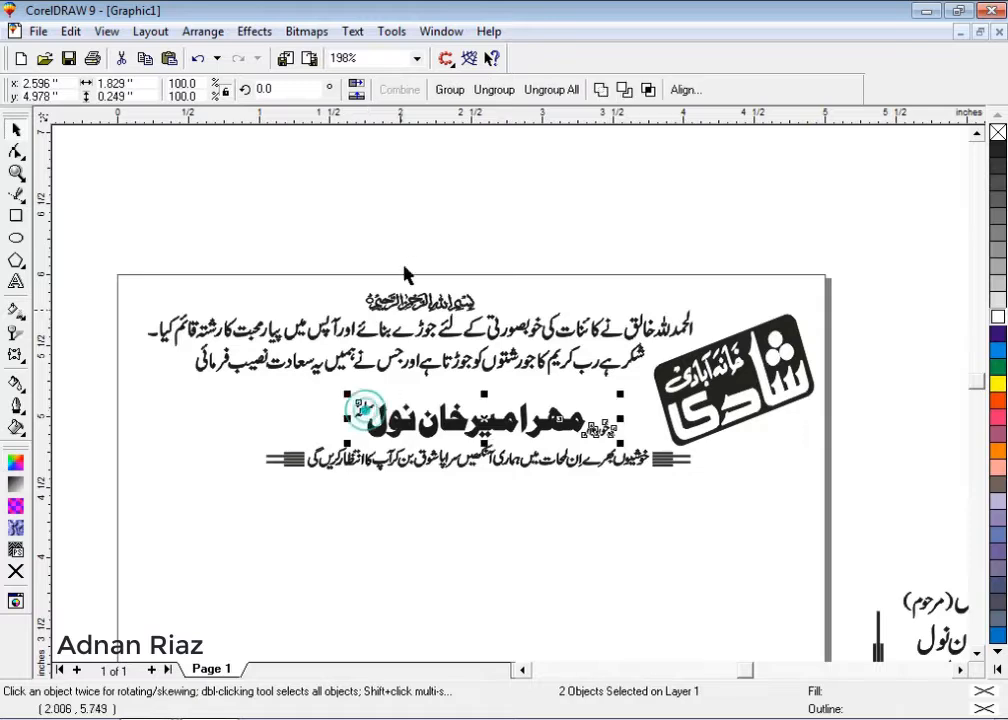
left_click(452, 89)
mouse_move(621, 397)
left_mouse_down()
mouse_move(633, 385)
mouse_move(624, 394)
left_mouse_up()
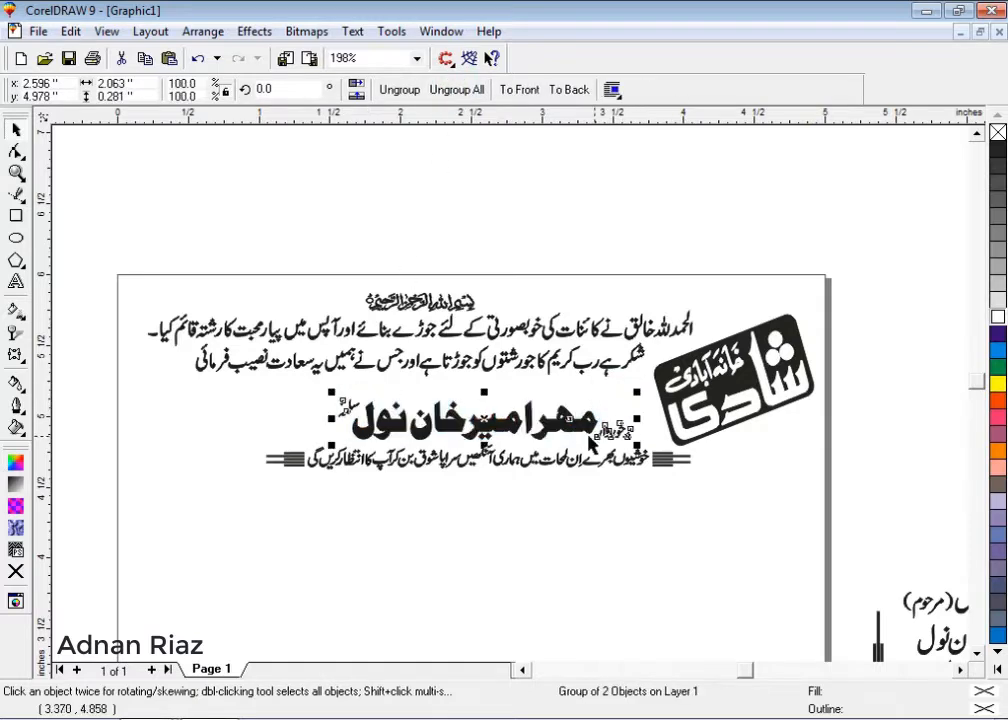
- Enlarge the welcome sentence with its end bars to about 3.23 inches wide and centre it under the bold name
left_click(523, 456)
left_click_drag(697, 438, 706, 440)
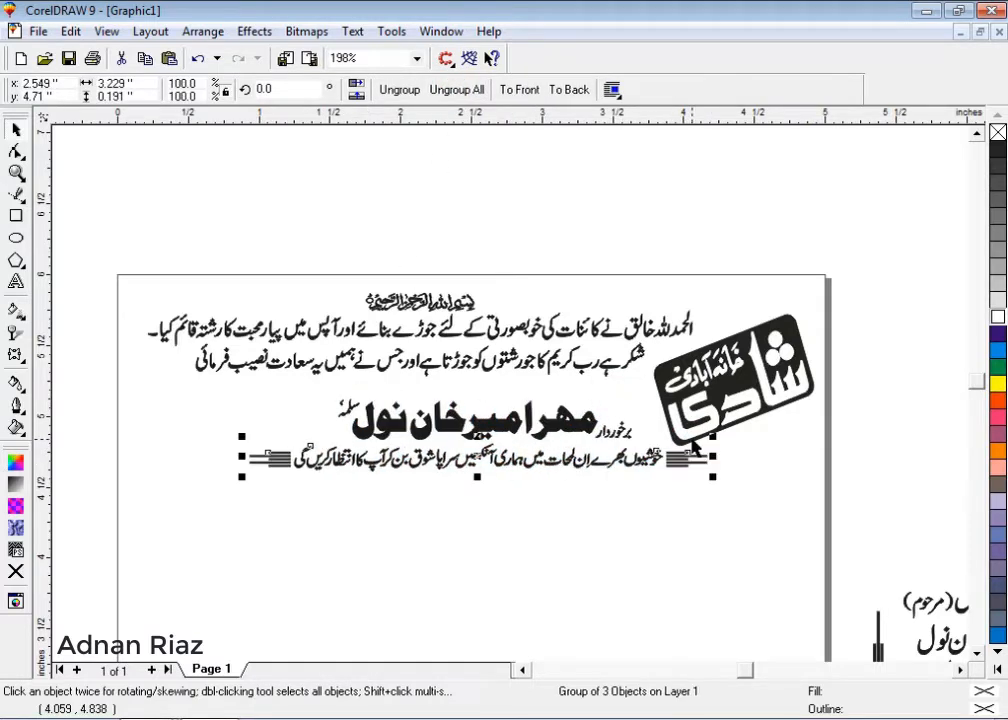
left_click(501, 430, "shift")
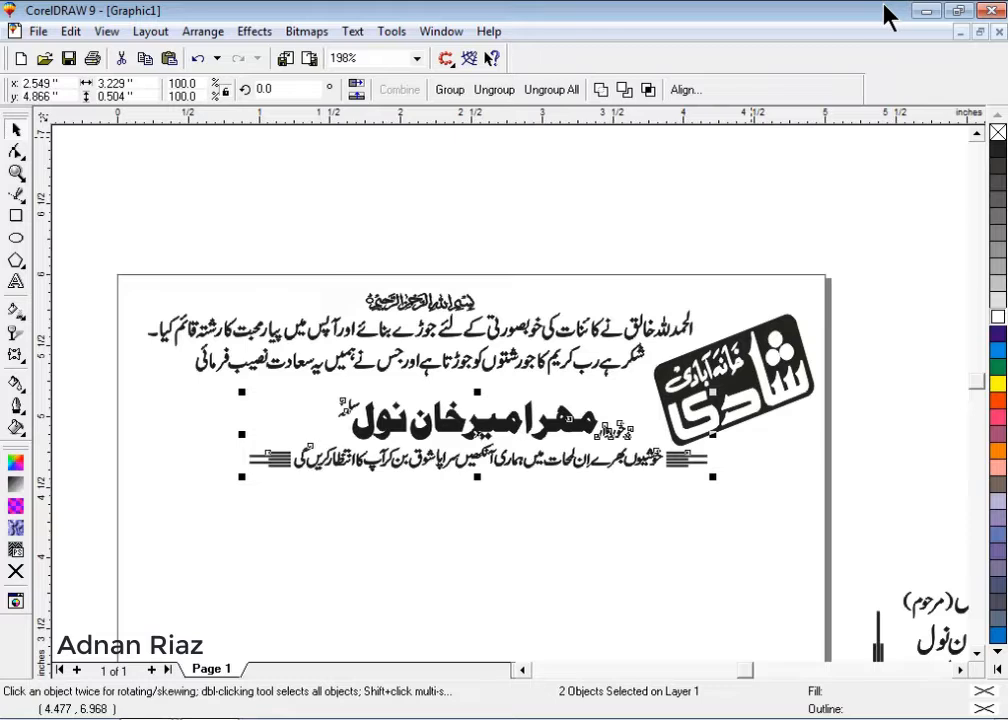
left_click(487, 428)
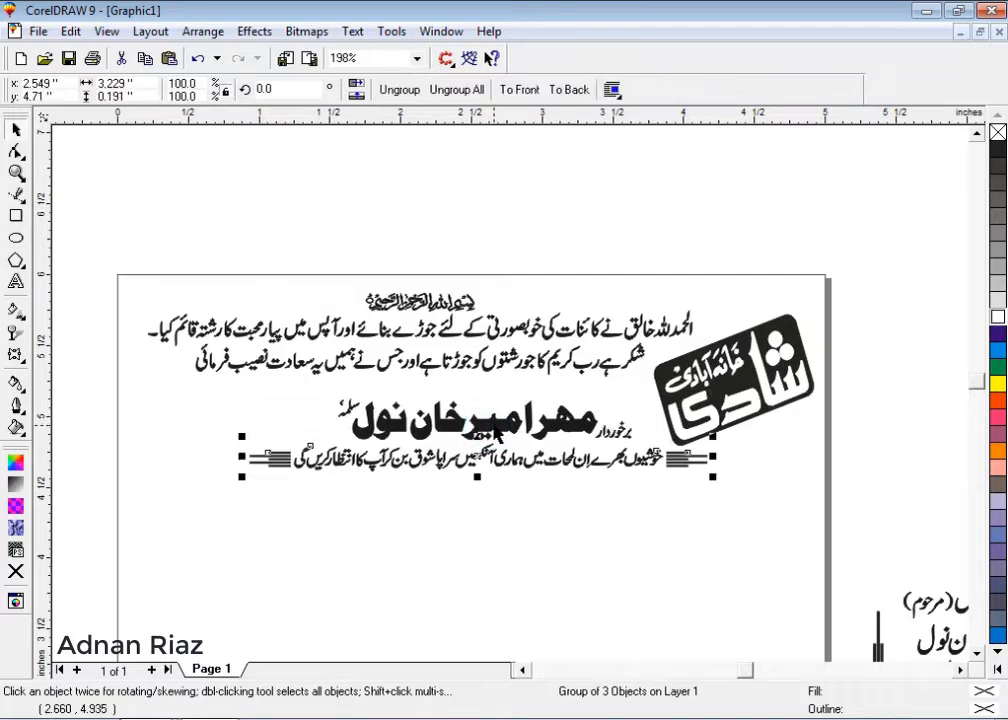
left_click(488, 428, "shift")
left_click(450, 289)
- Group the bold name with the welcome sentence and enlarge the group to about 3.63 inches wide
scroll(413, 253, "down", 1)
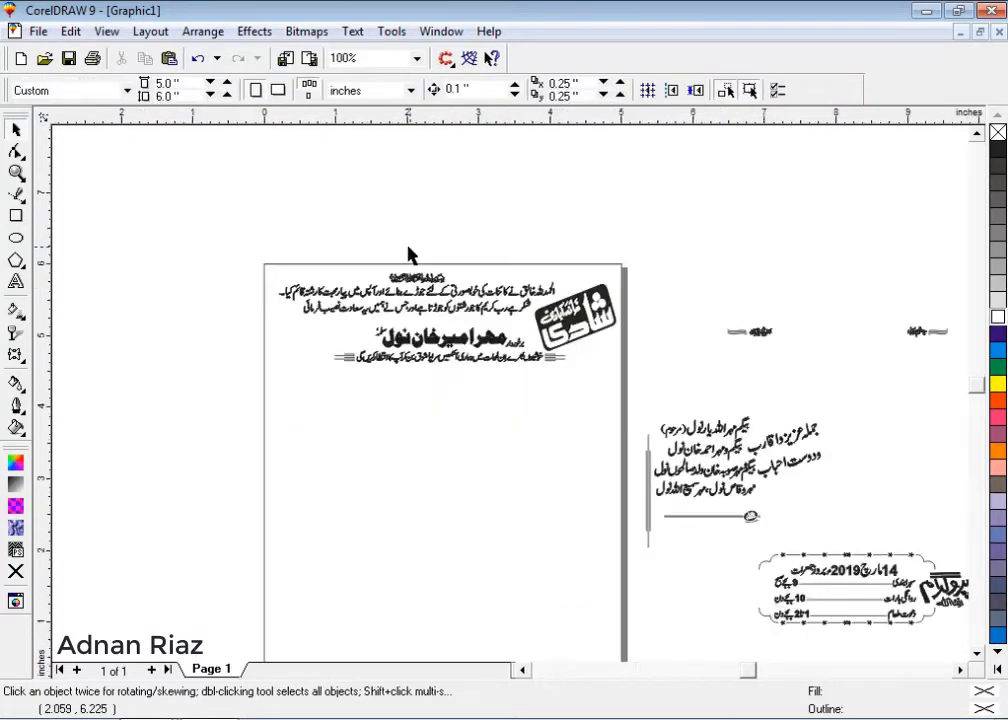
scroll(405, 260, "up", 1)
scroll(400, 262, "down", 1)
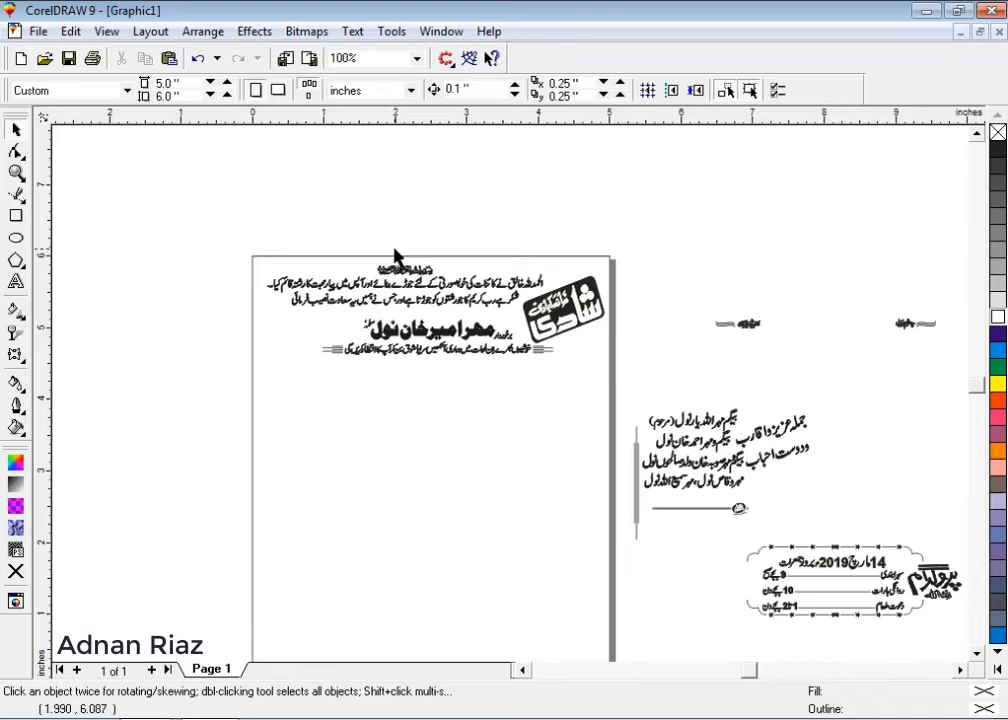
scroll(379, 240, "down", 1)
left_click_drag(248, 381, 548, 298)
left_click(450, 89)
scroll(425, 350, "up", 2)
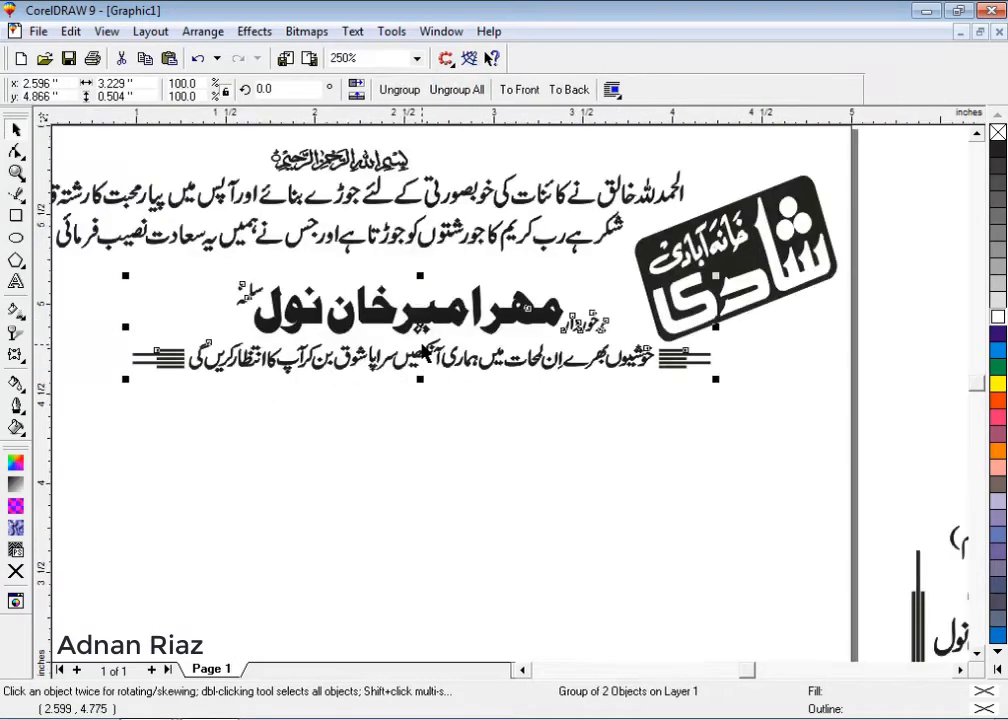
left_click_drag(716, 280, 748, 262)
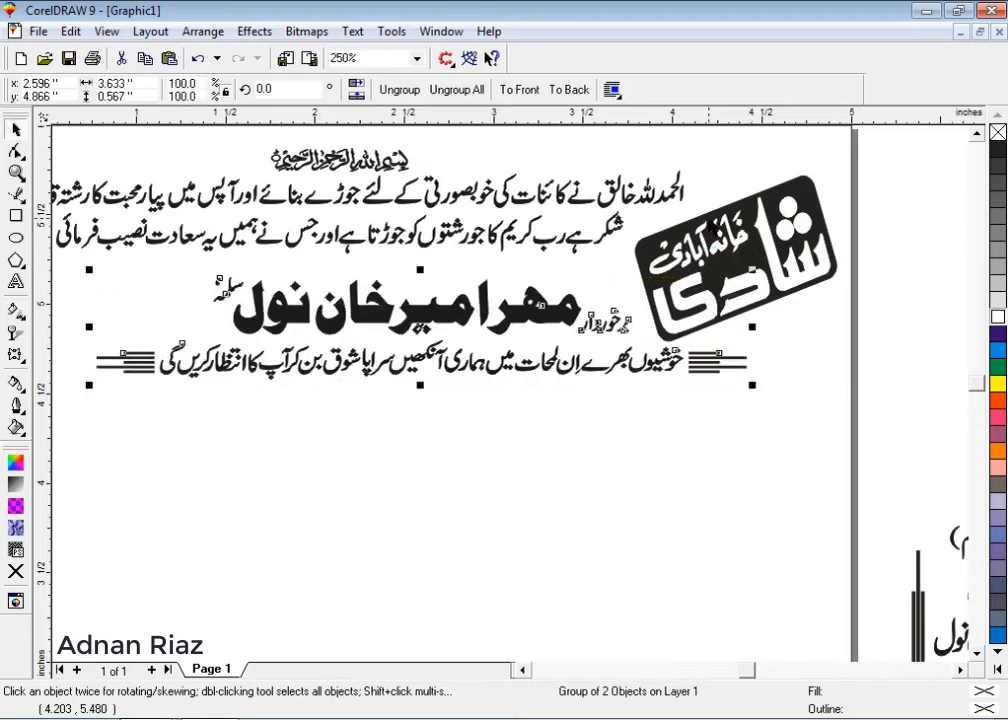
- Shift the name and welcome group left, away from the emblem, and centre it horizontally on the page
scroll(711, 224, "down", 1)
left_click_drag(592, 292, 528, 288)
left_click(518, 353, "shift")
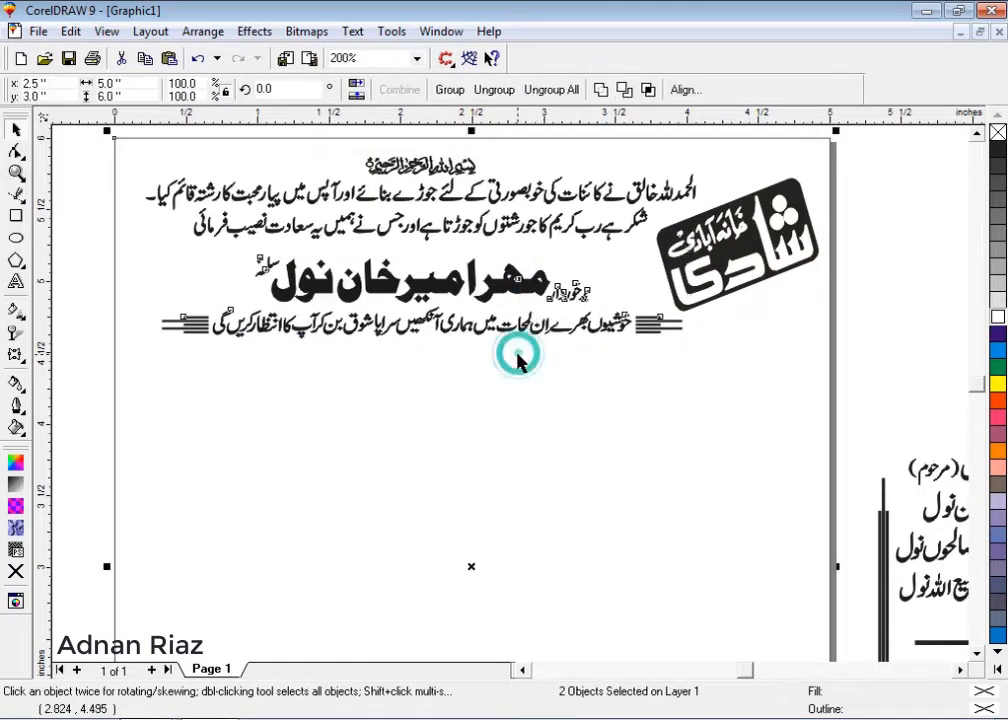
key("c")
key("Escape")
- Move the name and welcome group down about 0.2 inch and realign it to the page's horizontal centre
left_click(747, 271)
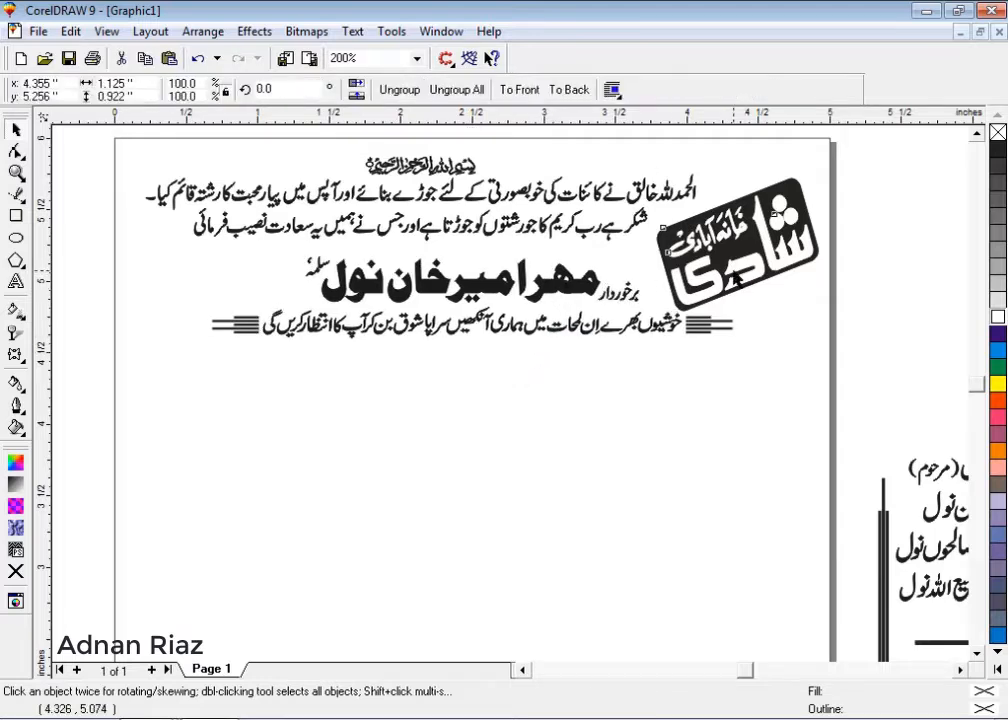
left_click_drag(625, 325, 618, 354)
left_click(570, 395, "shift")
key("c")
key("Escape")
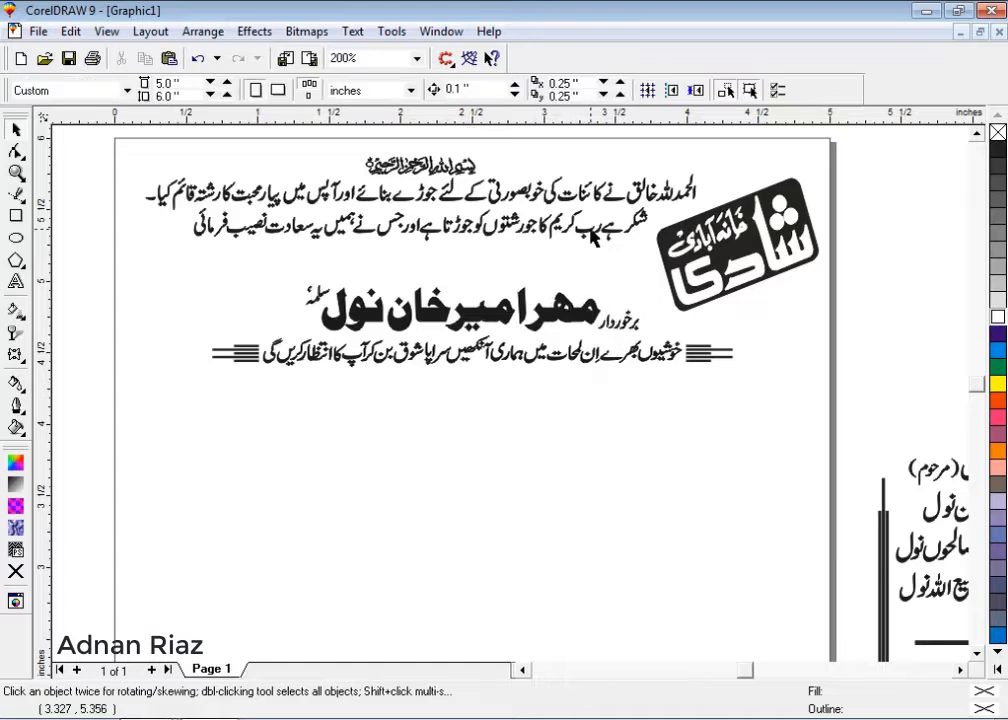
- Nudge the verse group slightly down and to the right near the top of the card
left_click(592, 245)
key("Escape")
left_click_drag(573, 236, 579, 231)
key("Escape")
- Enlarge the wedding emblem to about 1.23 by 1.01 inches and move it slightly down and right
left_click(708, 270)
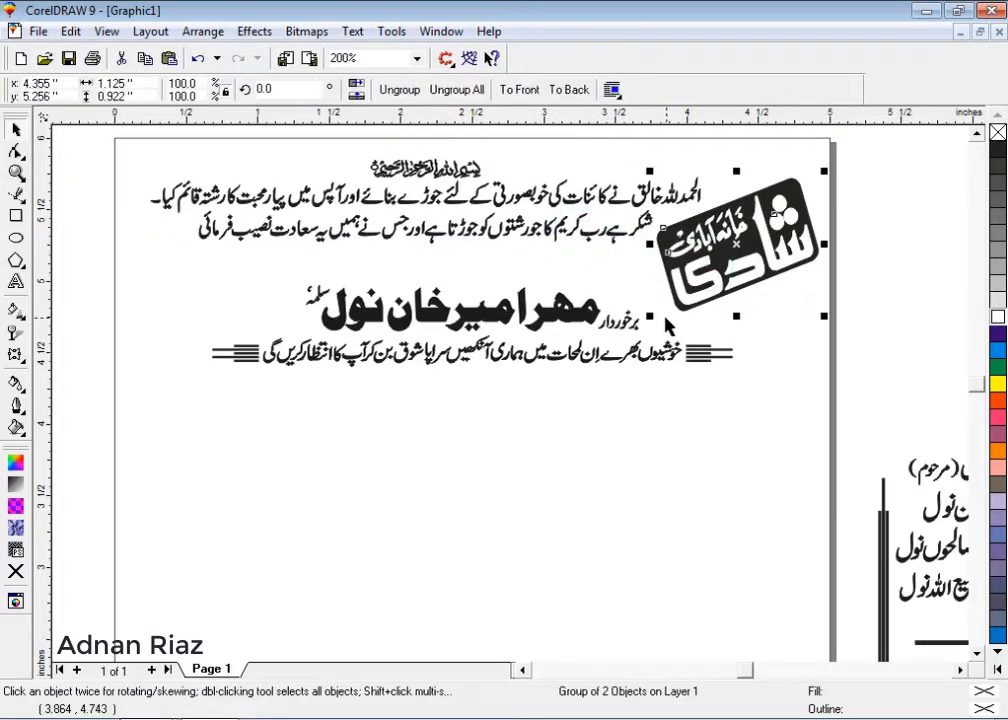
left_click_drag(665, 325, 640, 345)
left_click_drag(728, 253, 735, 261)
key("Escape")
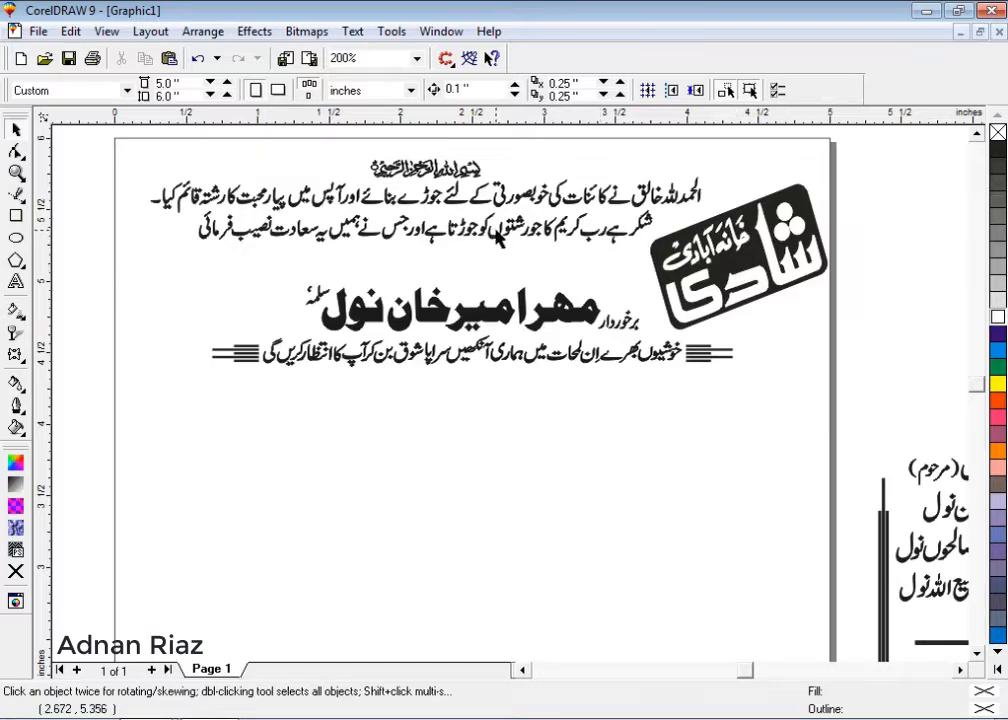
- Try to move the name and welcome group up beneath the verse and centre-align it with the page and verse
scroll(470, 200, "down", 1)
scroll(468, 234, "down", 1)
scroll(463, 230, "up", 1)
scroll(463, 230, "up", 1)
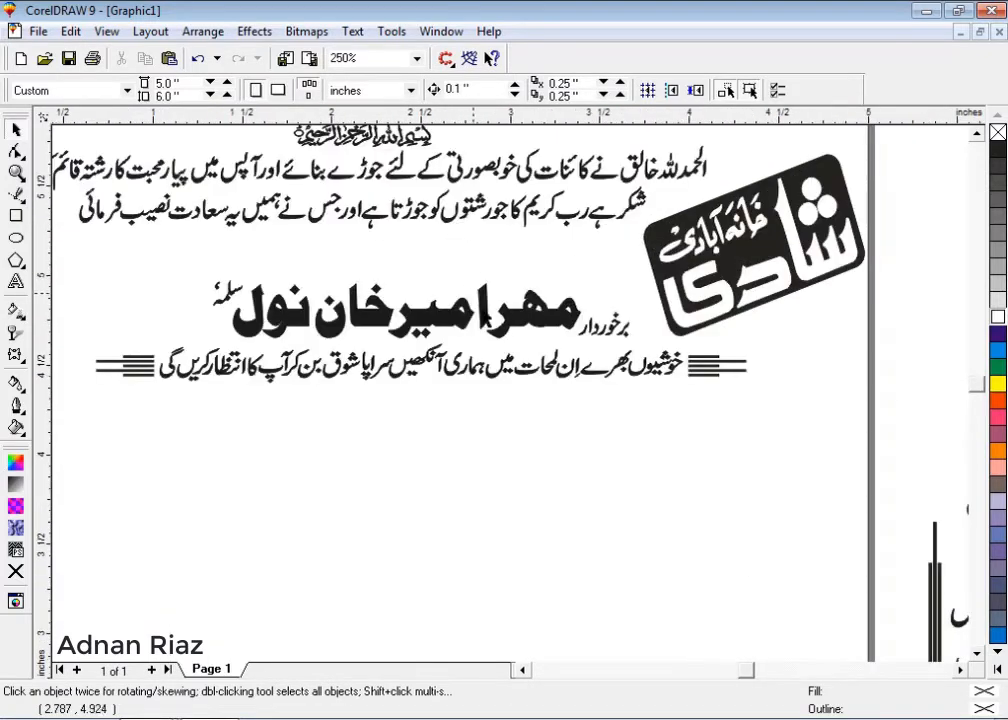
left_click(403, 262)
left_click(439, 382, "shift")
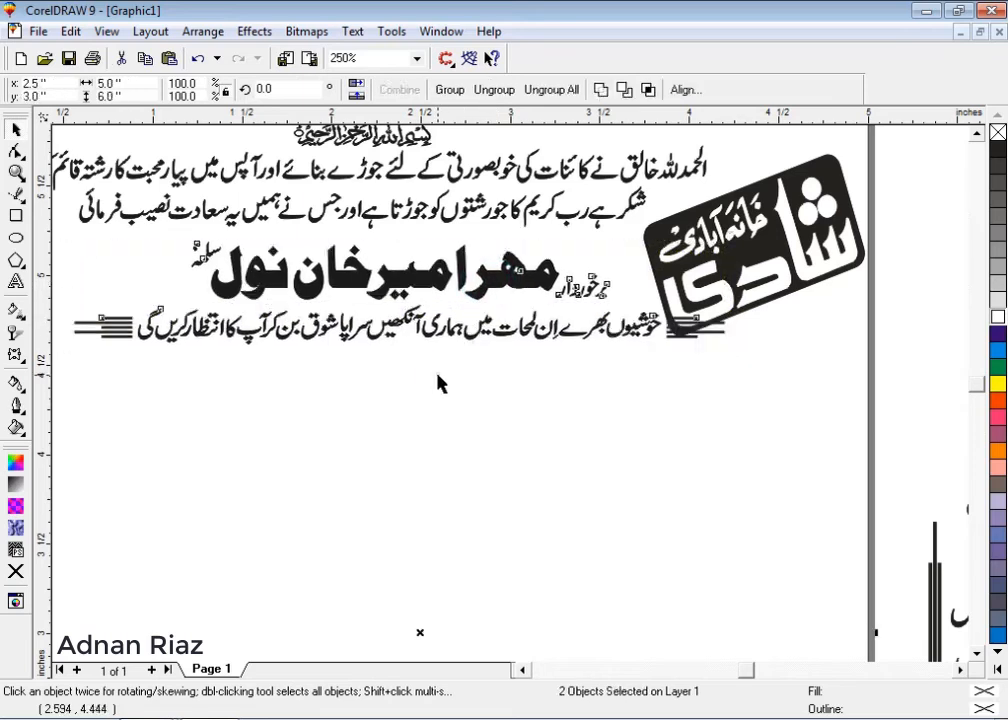
key("c")
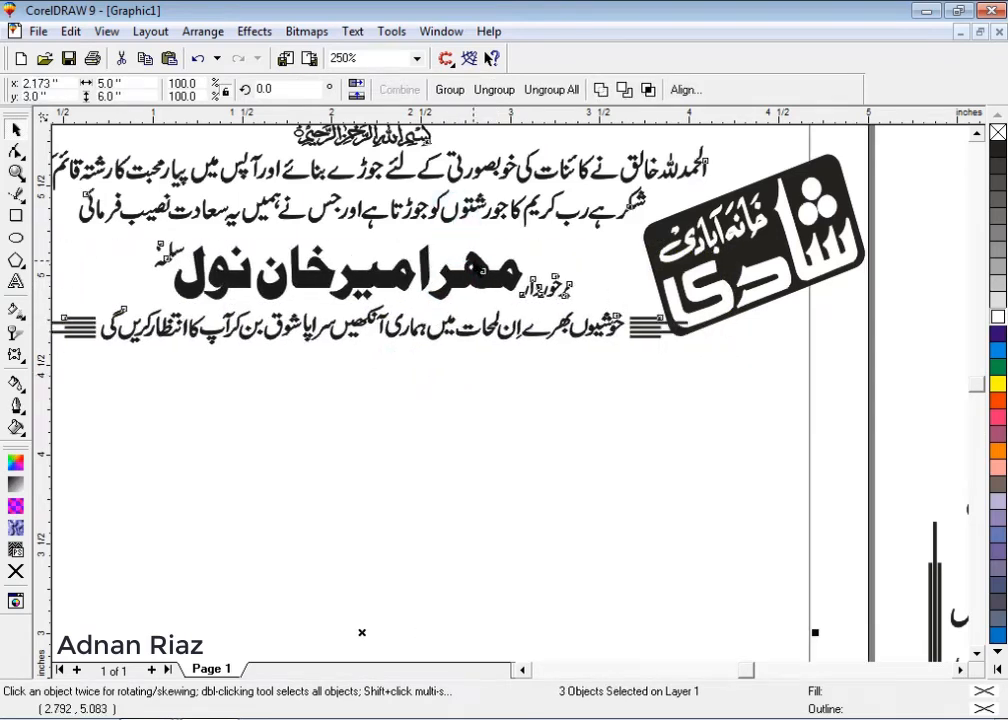
- Undo the last move and centre alignments of the name and welcome group
key("ctrl+z")
key("ctrl+z")
key("ctrl+z")
left_click(909, 268)
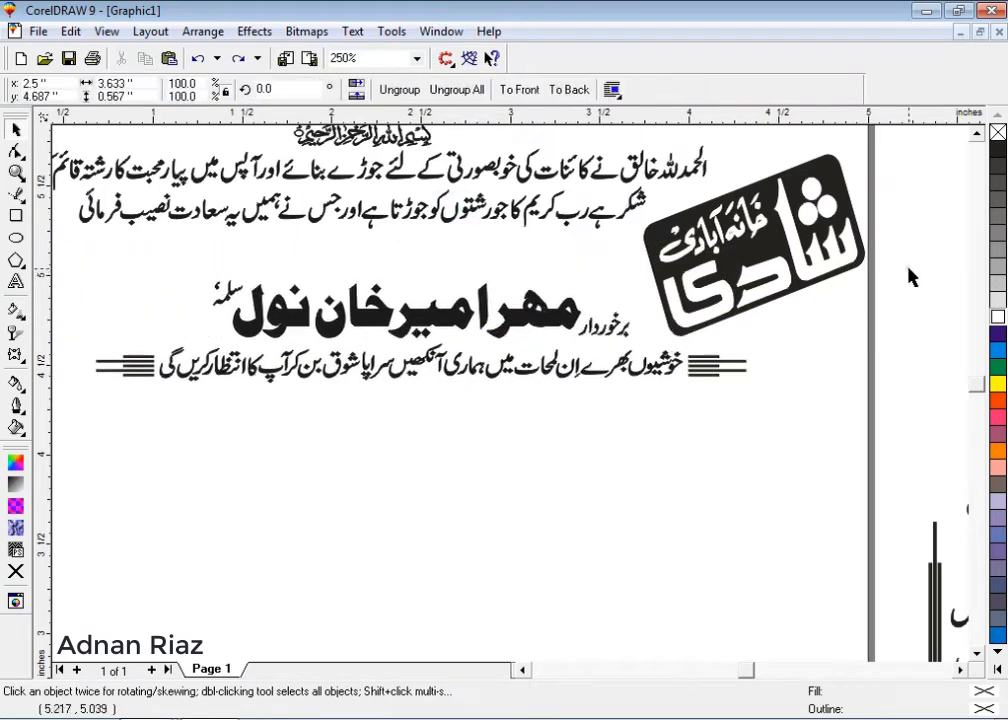
- Move the wedding emblem off the card to the empty area just right of the page
scroll(665, 253, "down", 1)
scroll(665, 252, "down", 1)
left_click_drag(698, 254, 843, 212)
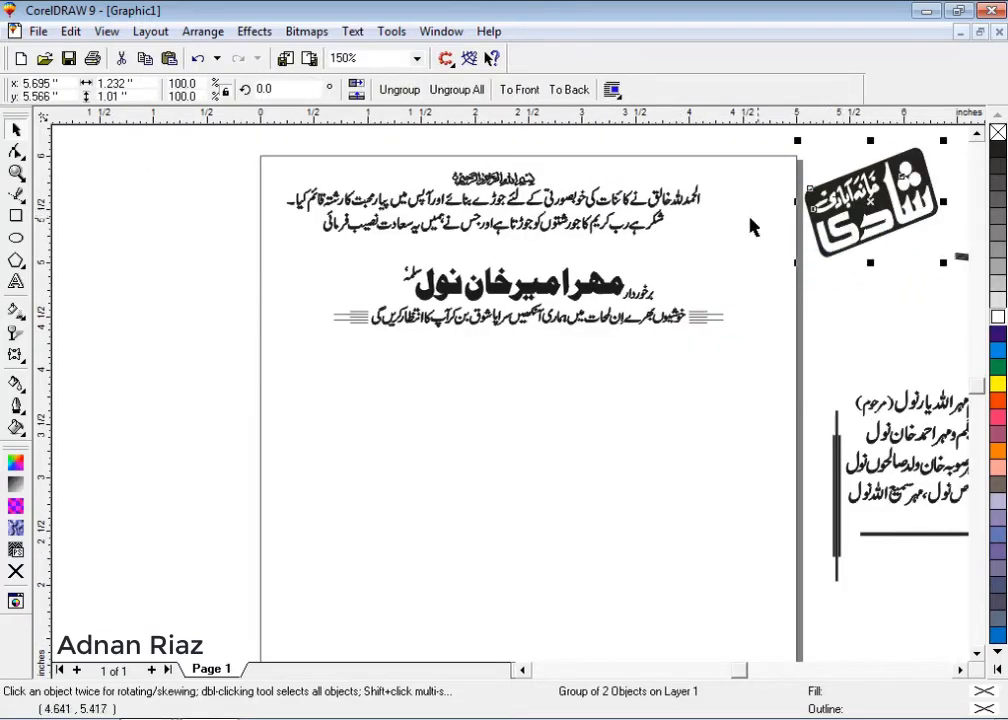
- Move the name and welcome group up close beneath the verse and centre both groups horizontally on the page
left_click_drag(599, 287, 597, 269)
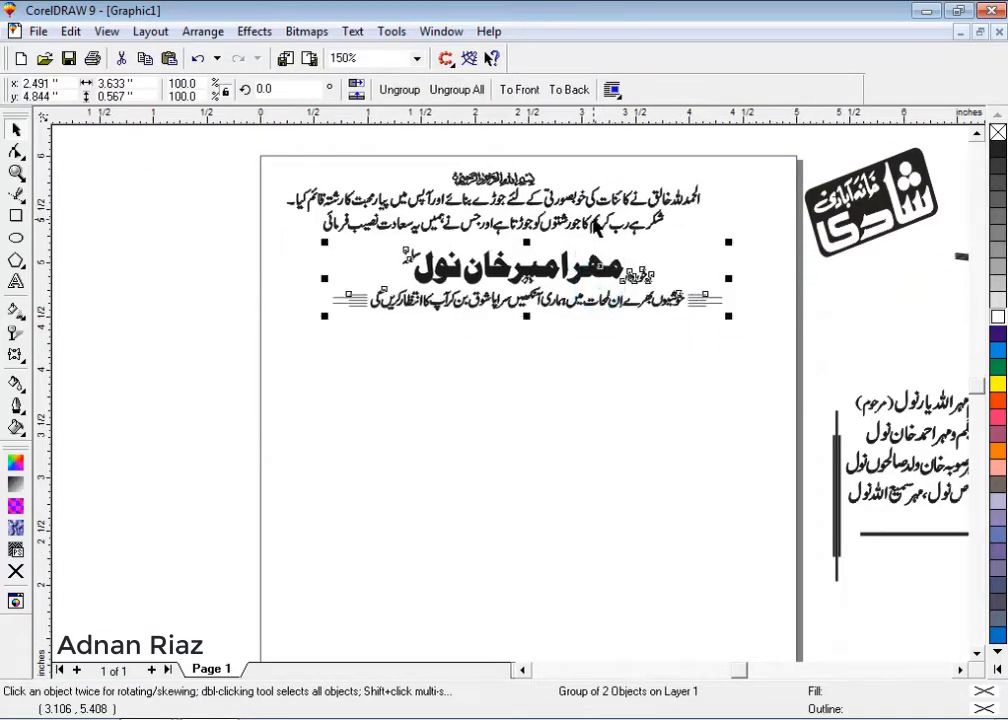
left_click(596, 226, "shift")
key("c")
left_click(583, 360, "shift")
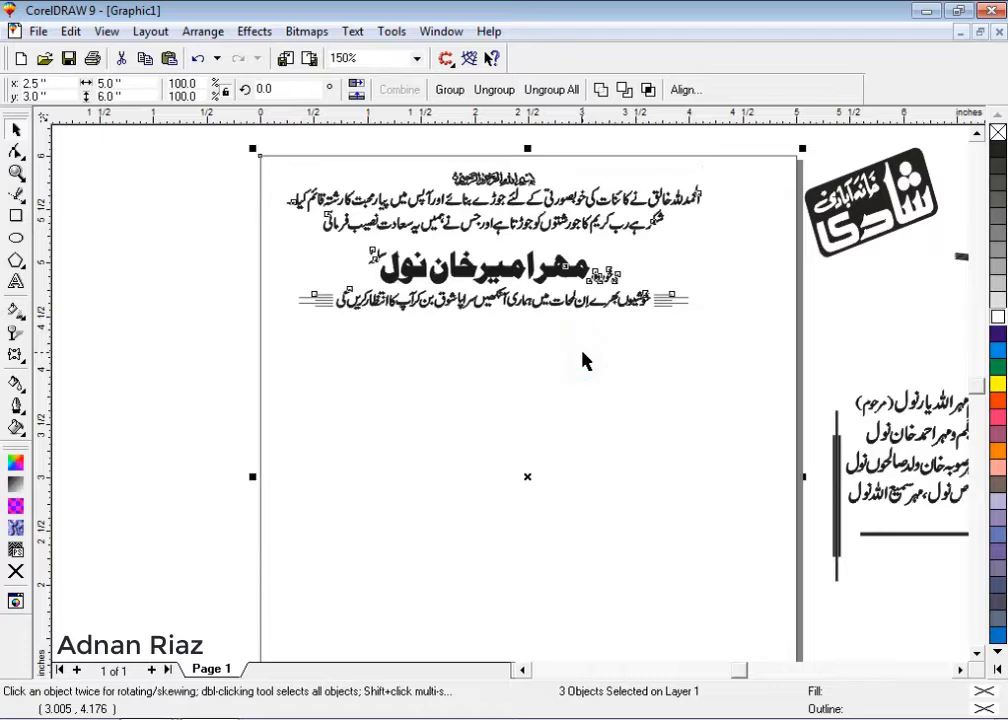
key("c")
left_click(614, 139)
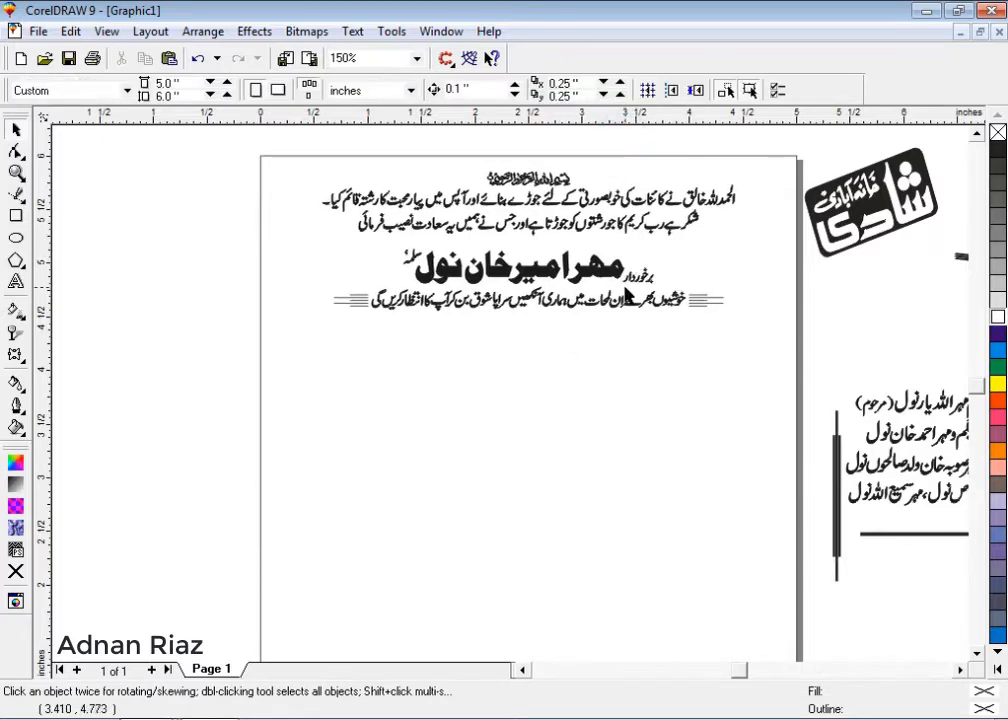
- Enlarge the verse and name groups together to about 4.09 inches wide and shift them 0.5 inch to the left
left_click_drag(306, 148, 761, 338)
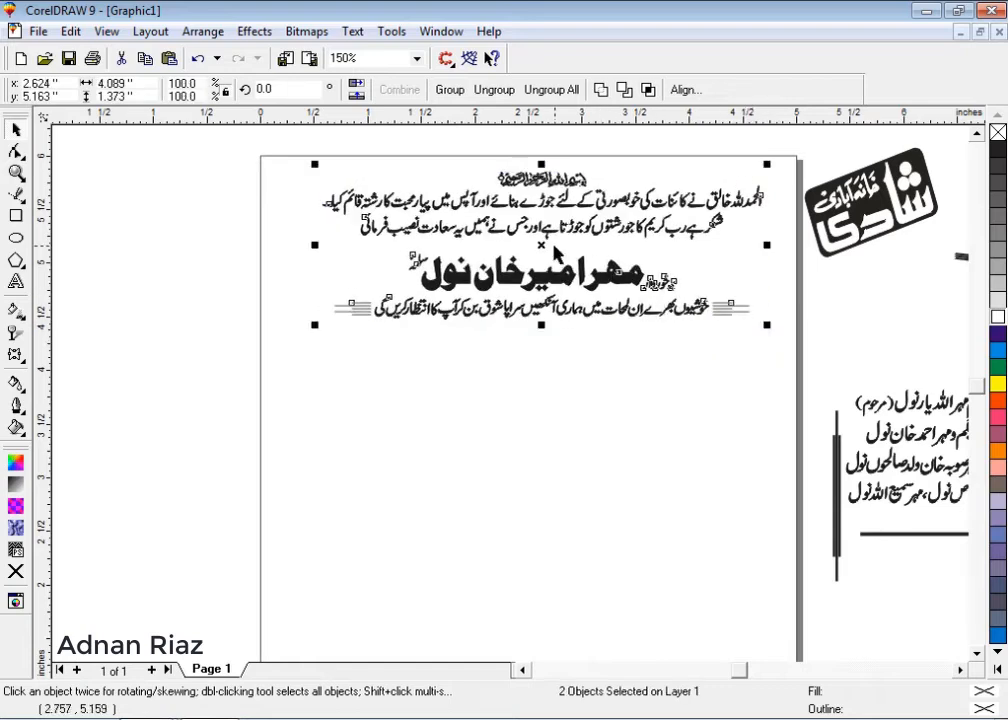
key("Left")
key("Left")
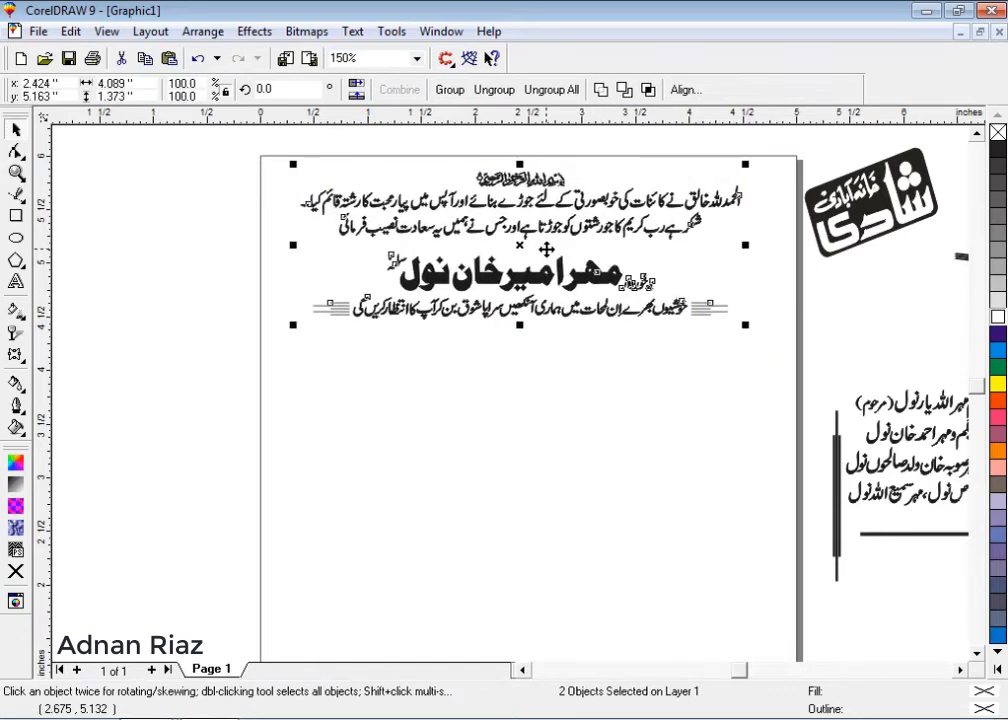
key("Left")
key("Left")
key("Left")
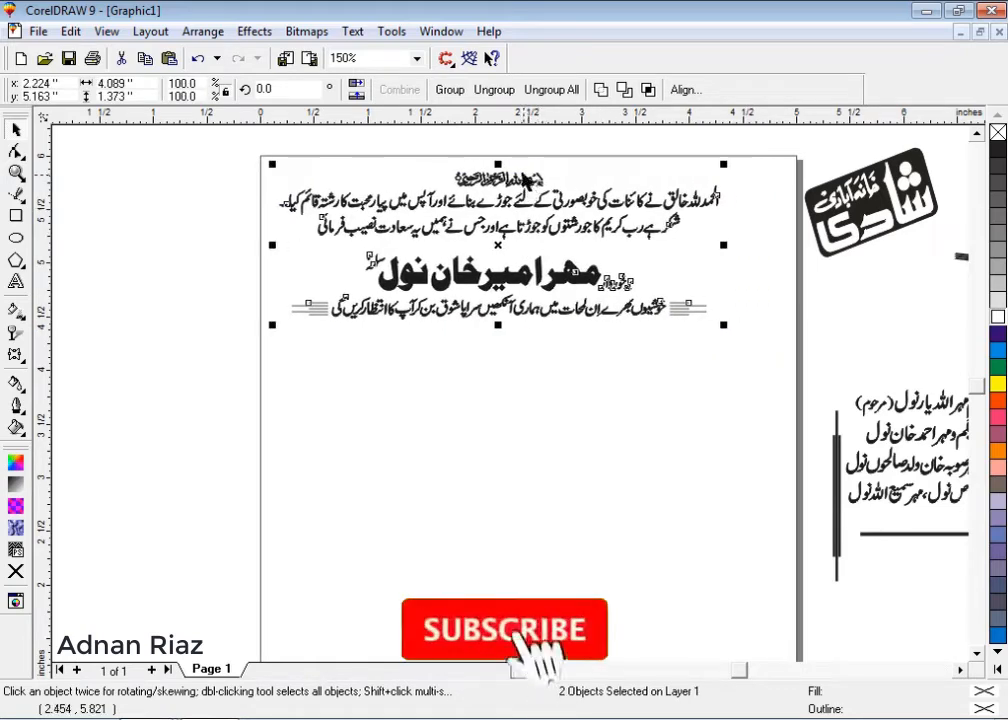
left_click(497, 140)
- Shift only the name and welcome group 0.2 inch to the right beneath the verse
left_click(519, 277)
key("Right")
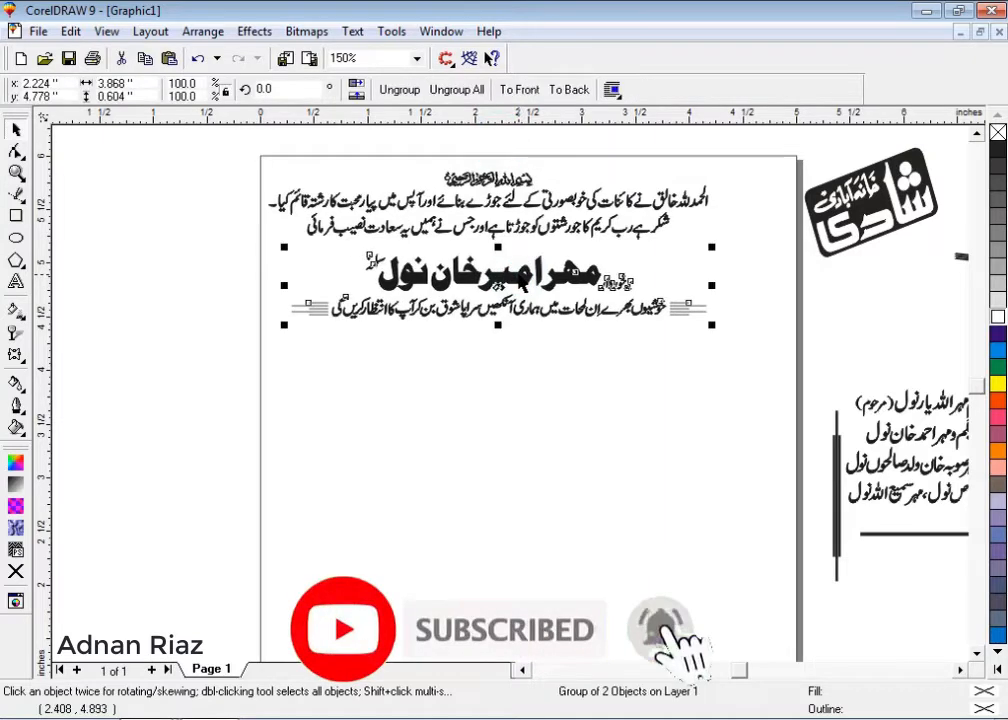
key("Right")
- Place the emblem at the card's right edge beside the second verse line and lower the name group 0.1 inch to clear it
left_click(869, 214)
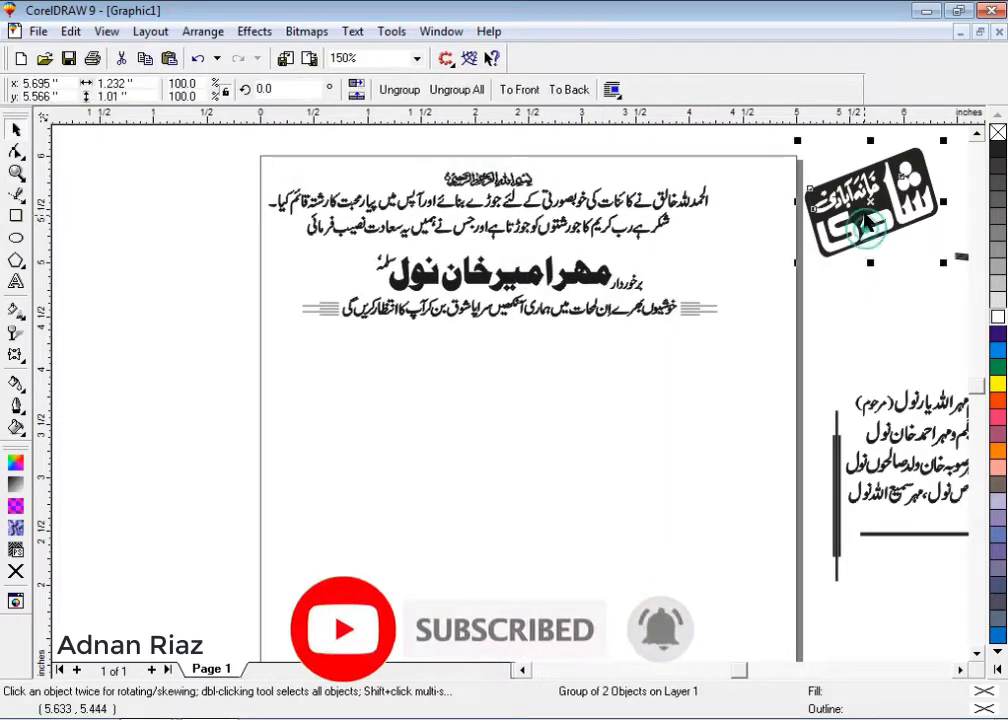
left_click_drag(878, 200, 725, 245)
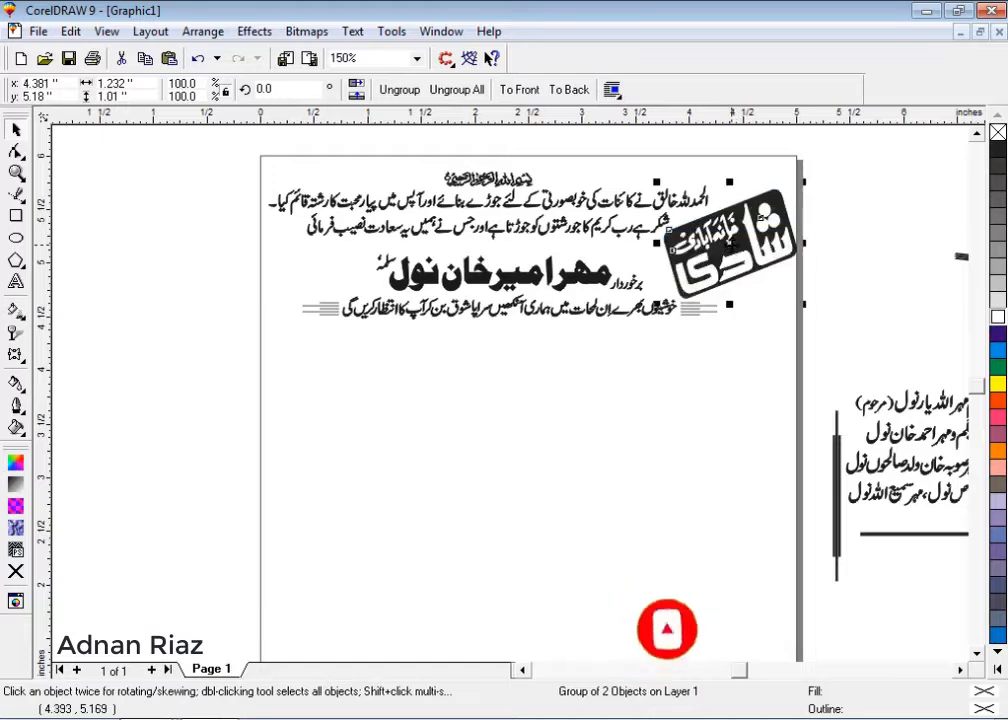
left_click(648, 311)
key("Down")
left_click(852, 288)
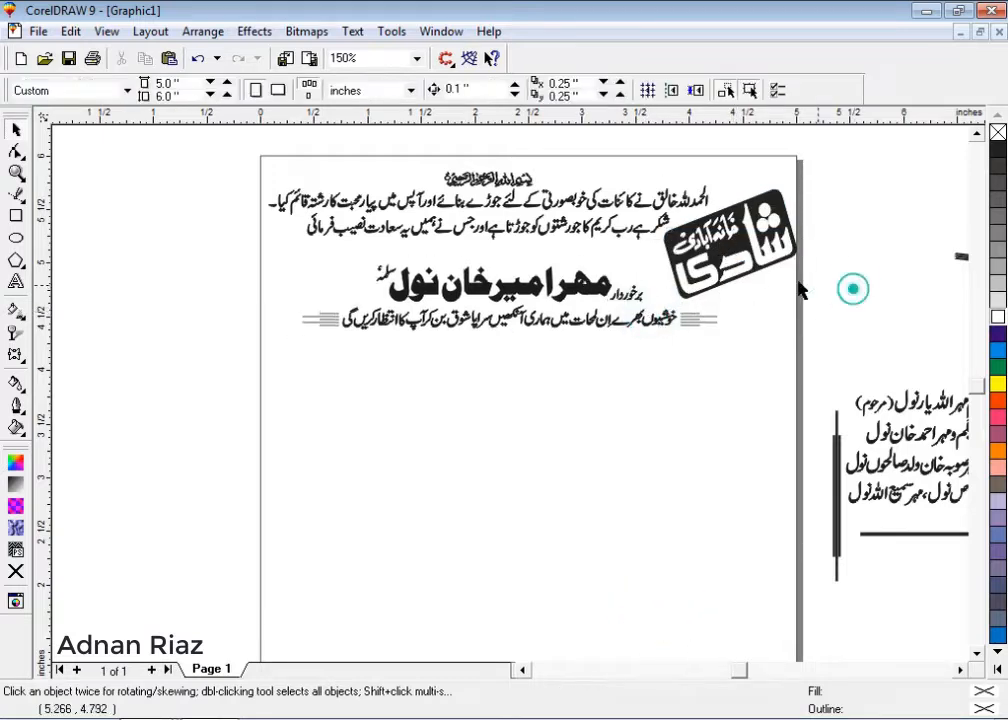
left_click_drag(741, 249, 741, 257)
left_click(900, 256)
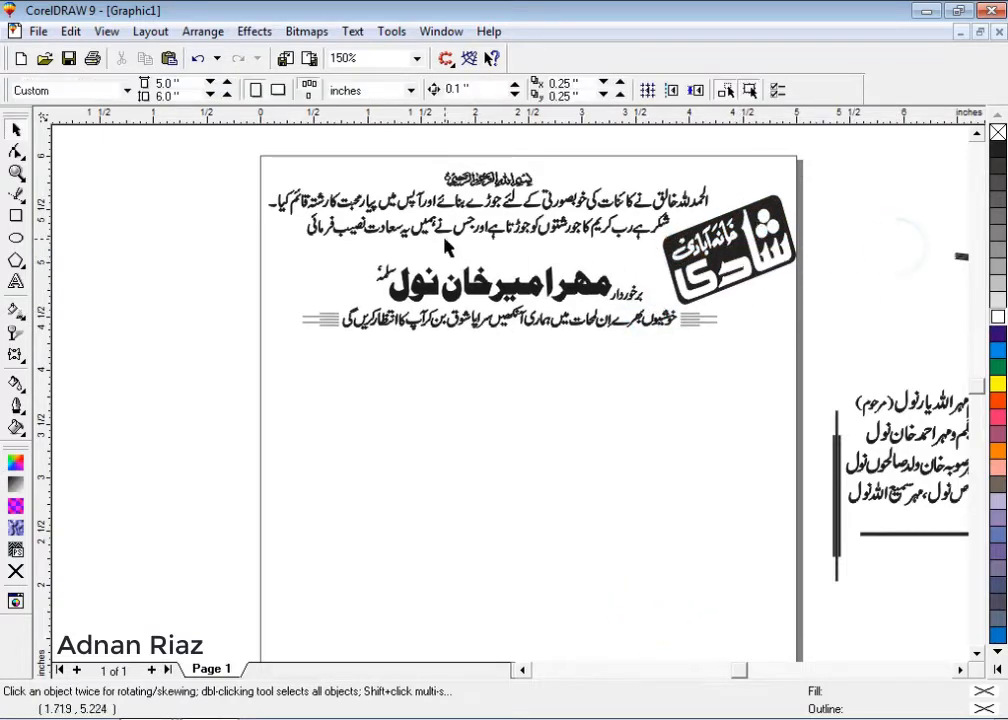
- Move the grouped pair of small wave-ended labels beside the page slightly up and to the left
scroll(392, 214, "down", 2)
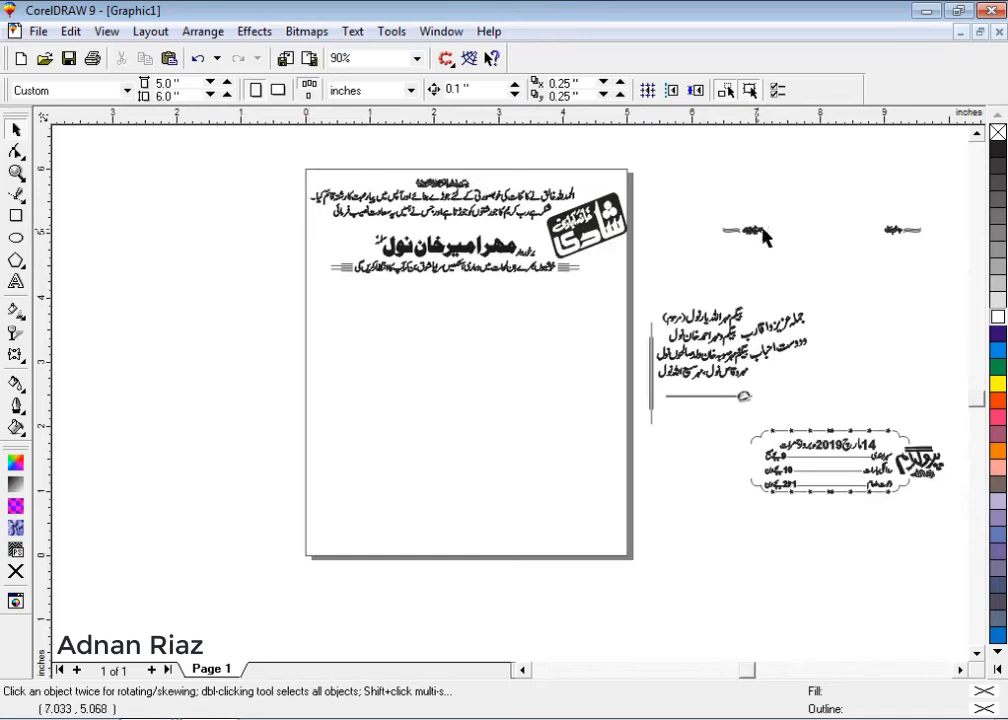
key("F2")
left_click_drag(938, 203, 724, 265)
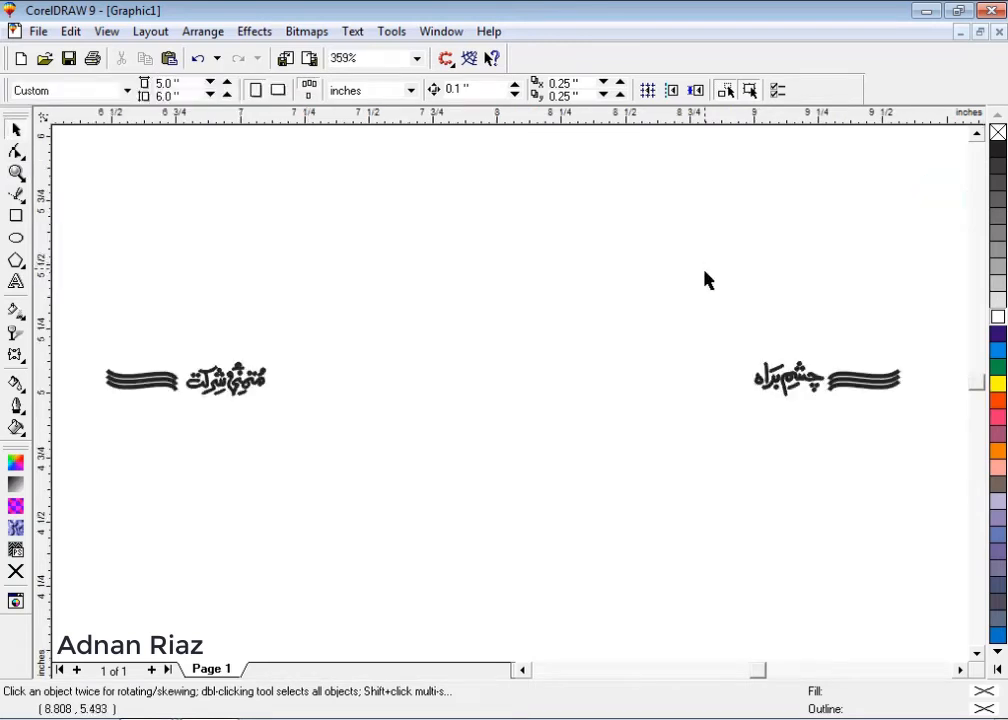
left_click_drag(785, 385, 773, 337)
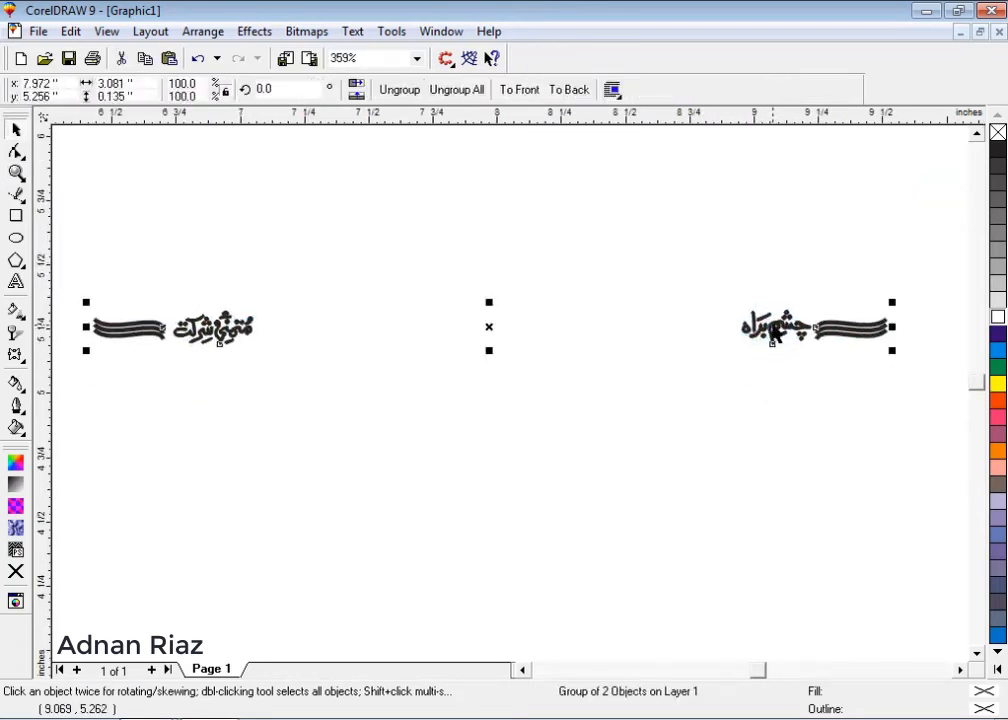
- Place the grouped wave-ended labels below the welcome line on the card and centre them horizontally on the page
key("F3")
left_click(813, 215)
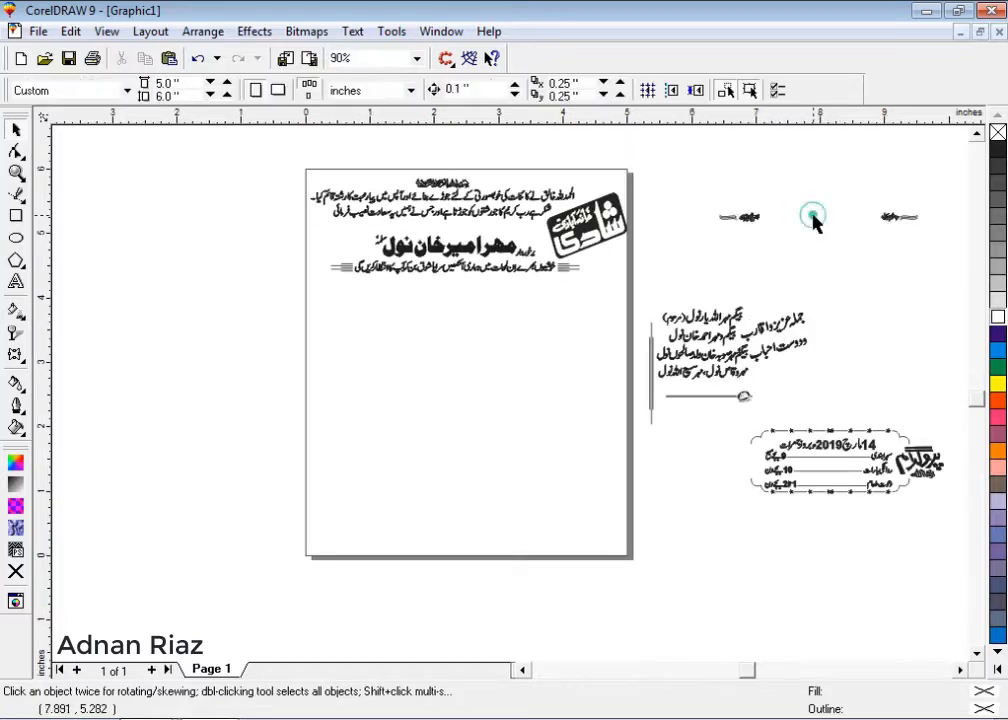
left_click(749, 218)
left_click_drag(749, 218, 475, 291)
left_click(471, 334, "shift")
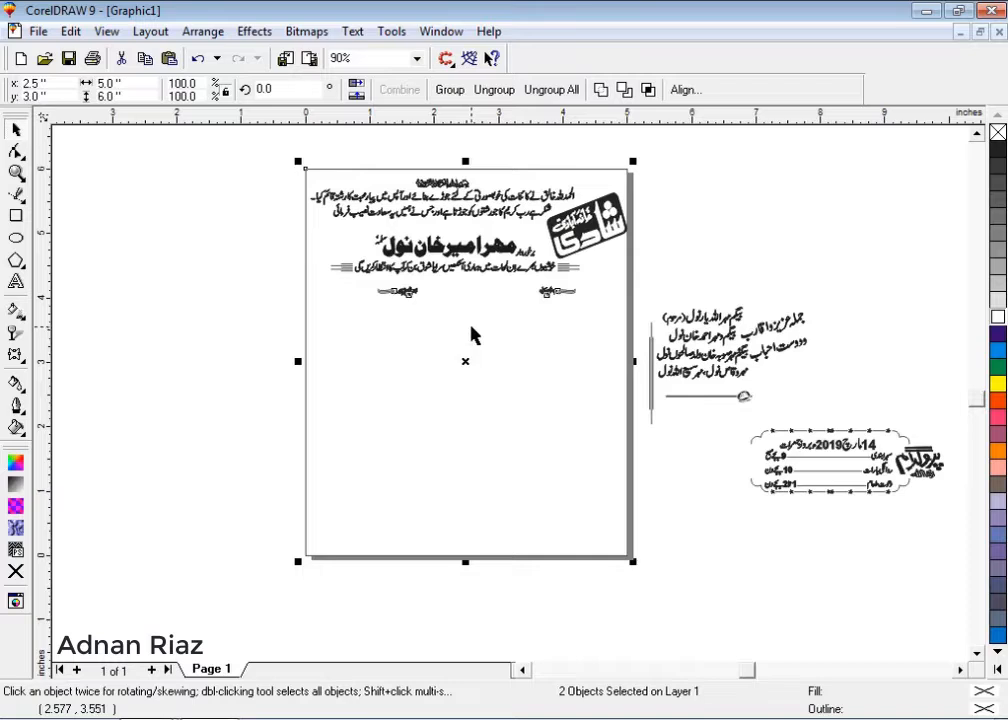
key("c")
key("Escape")
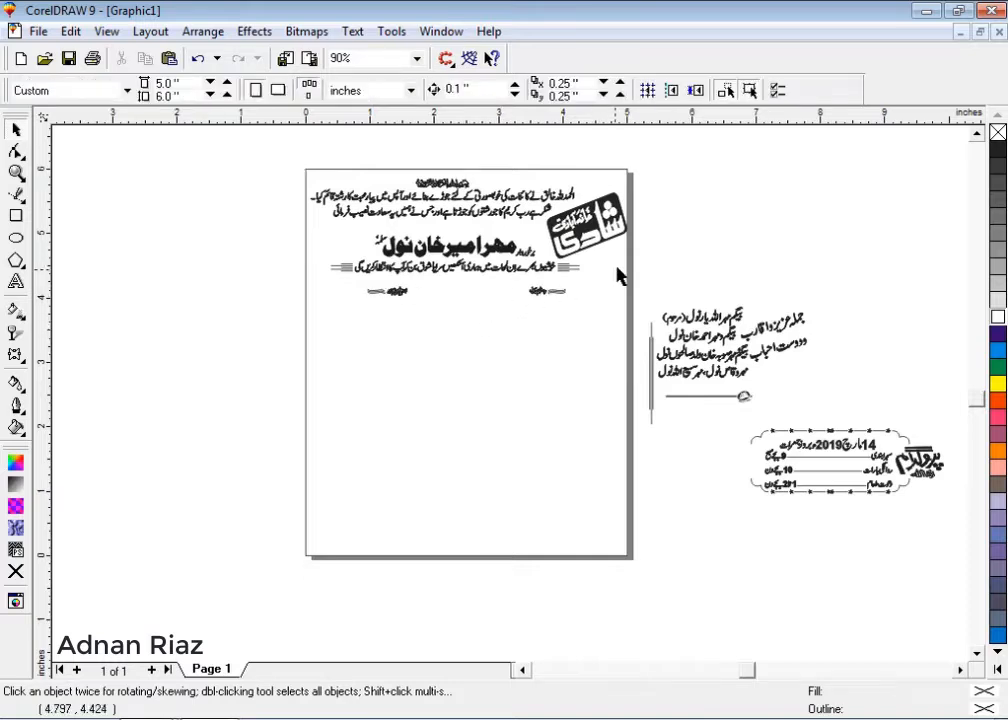
- Enlarge the wave-ended label pair about its centre to about 4.2 inches wide
key("F2")
left_click_drag(652, 252, 392, 363)
left_click(670, 368)
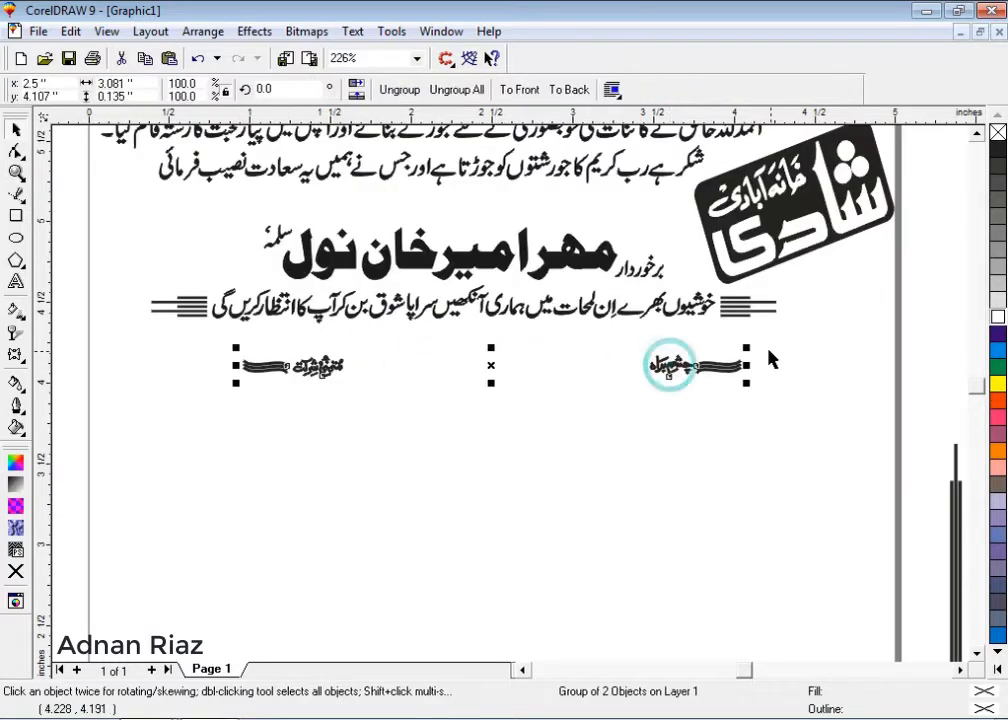
left_click_drag(753, 356, 838, 308)
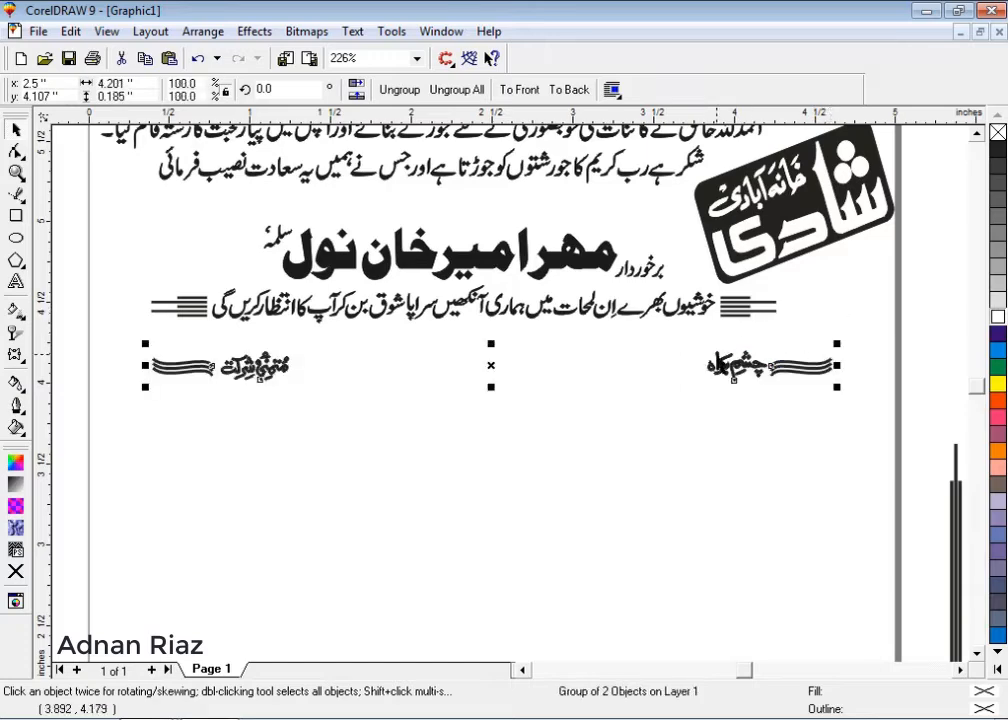
left_click(639, 357)
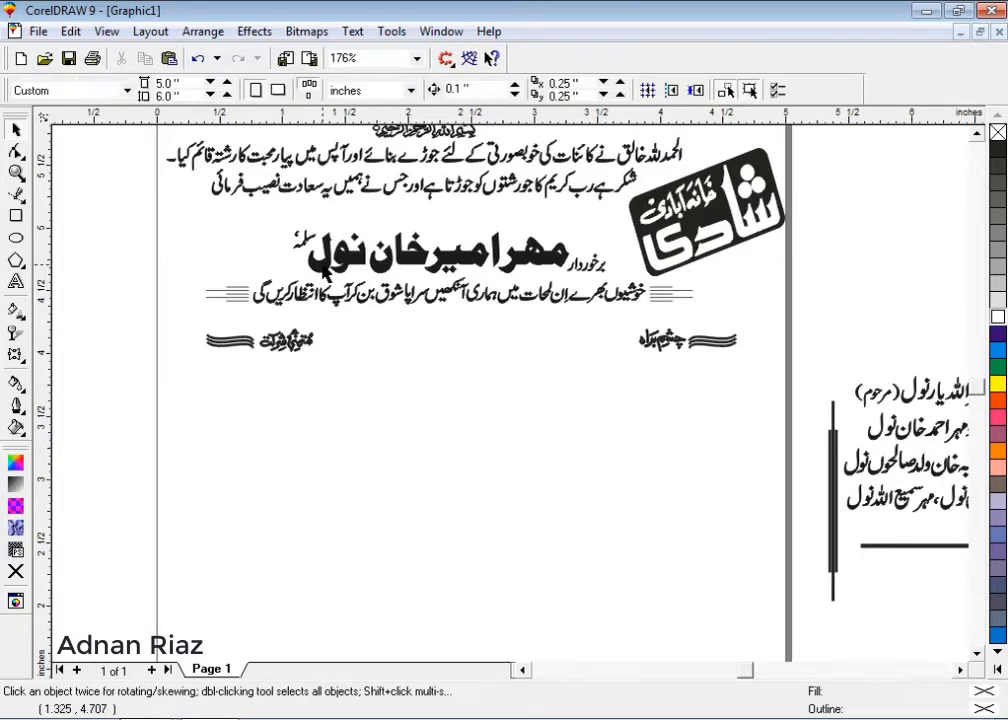
- Place the vertical divider bar beneath the labels and centre it horizontally and vertically on the page
scroll(324, 268, "down", 1)
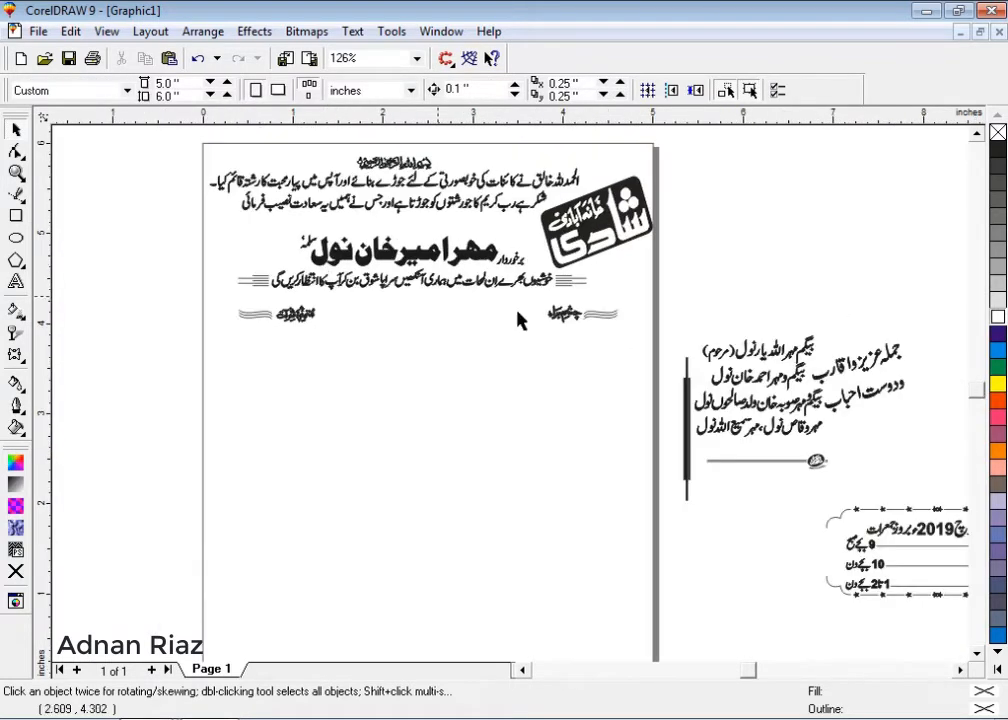
left_click(868, 376)
left_click(812, 279)
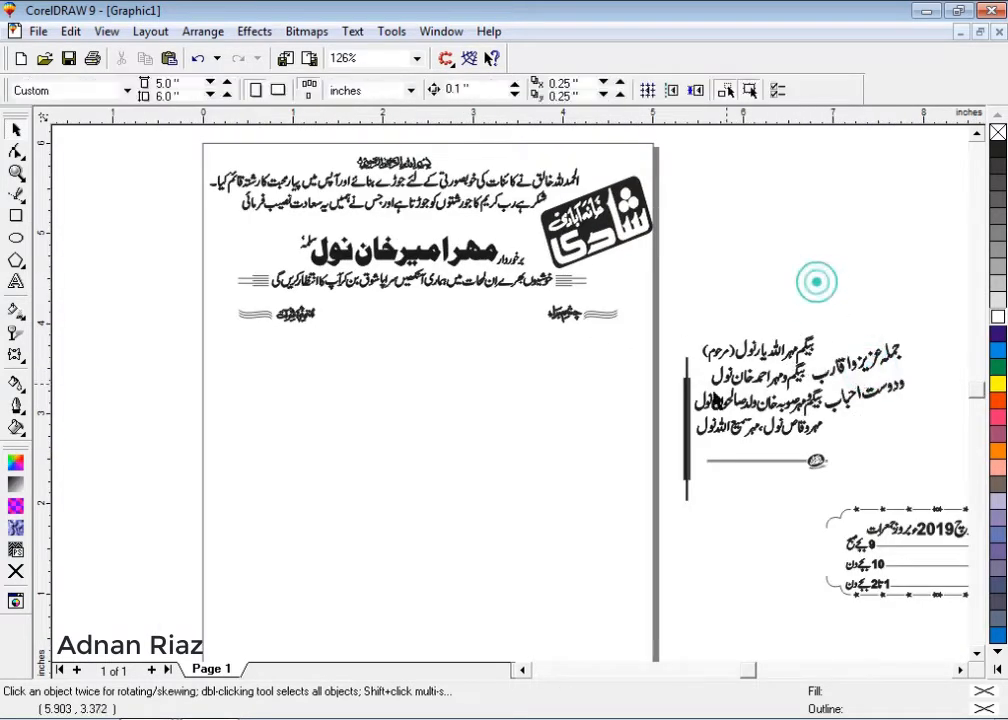
left_click(688, 428)
left_click_drag(688, 428, 437, 420)
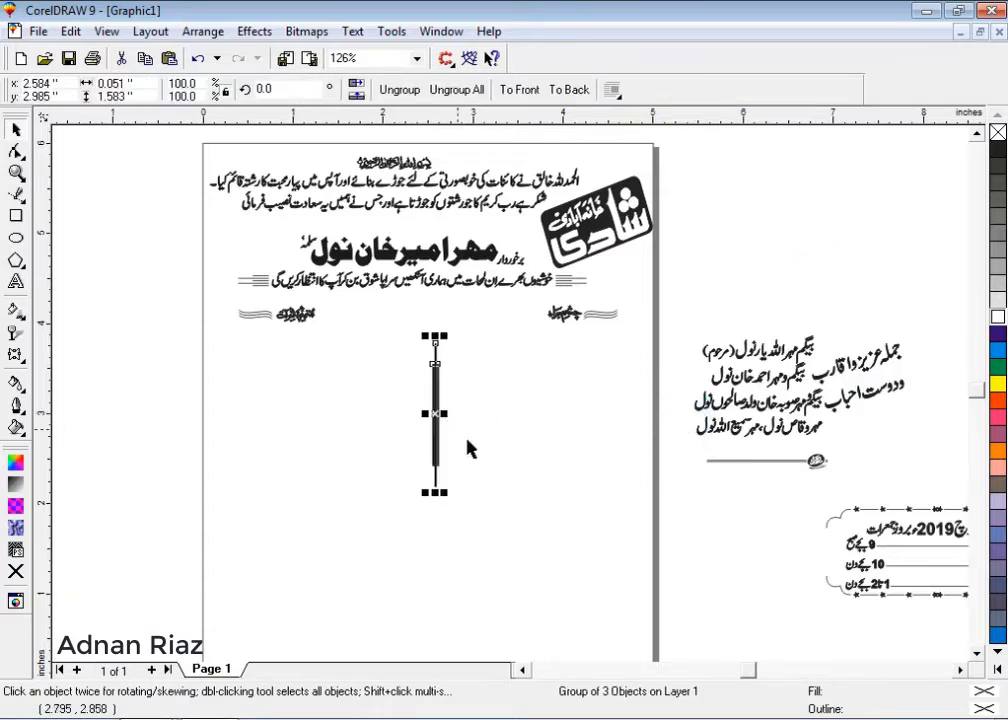
left_click(484, 443, "shift")
key("Left")
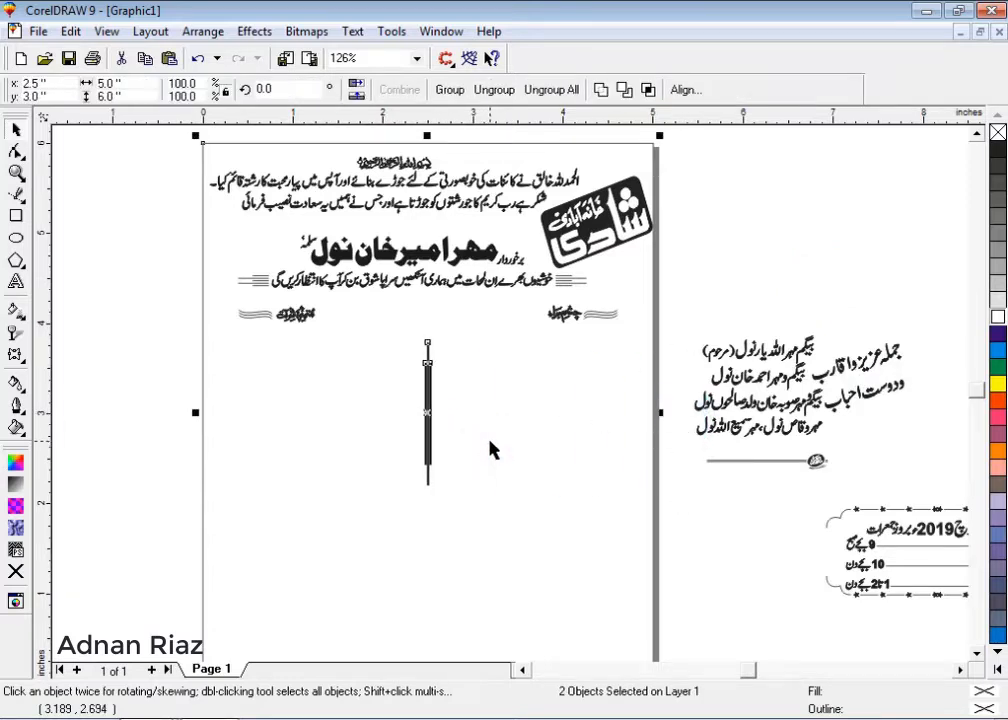
left_click(490, 442)
- Place the slanted relatives-and-friends text to the right of the divider and centre it vertically on the divider
left_click(866, 379)
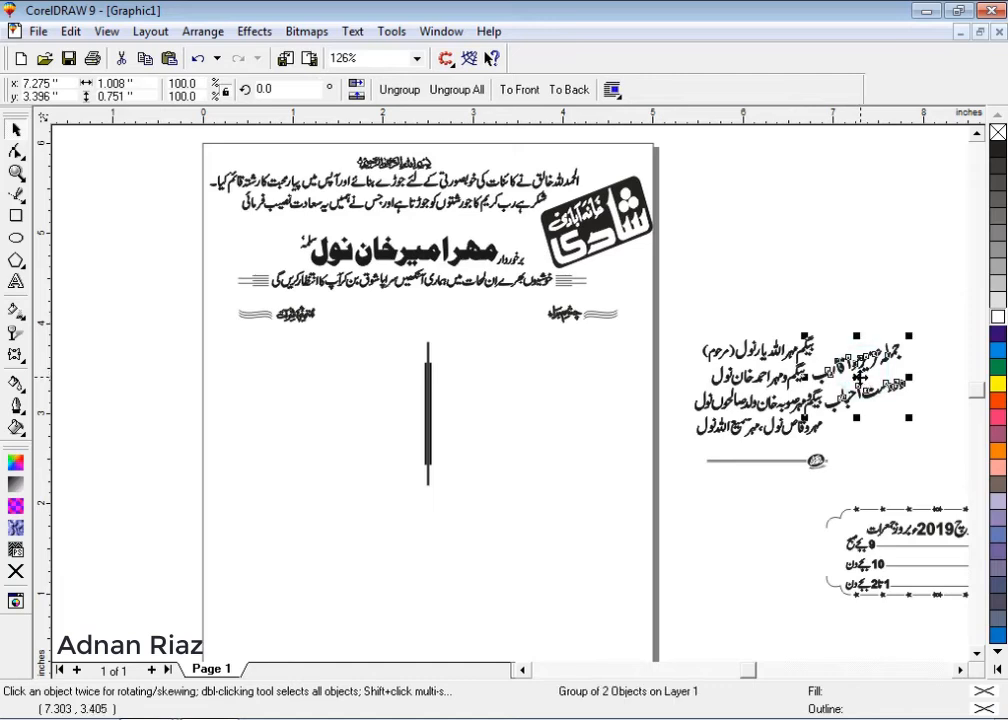
left_click_drag(869, 384, 539, 415)
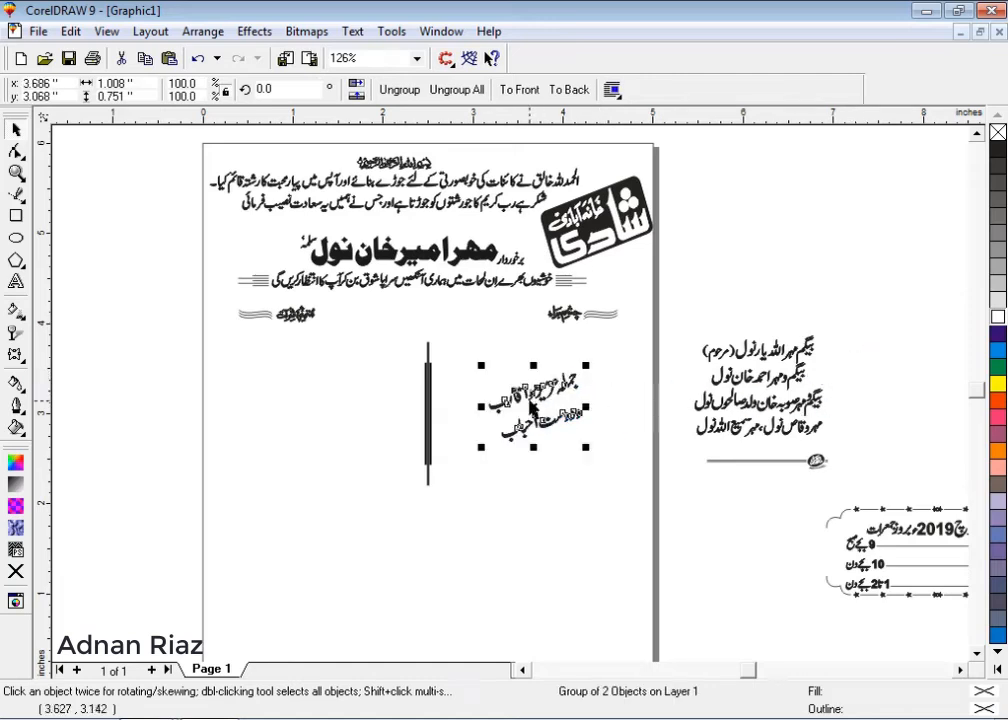
left_click(431, 412, "shift")
key("e")
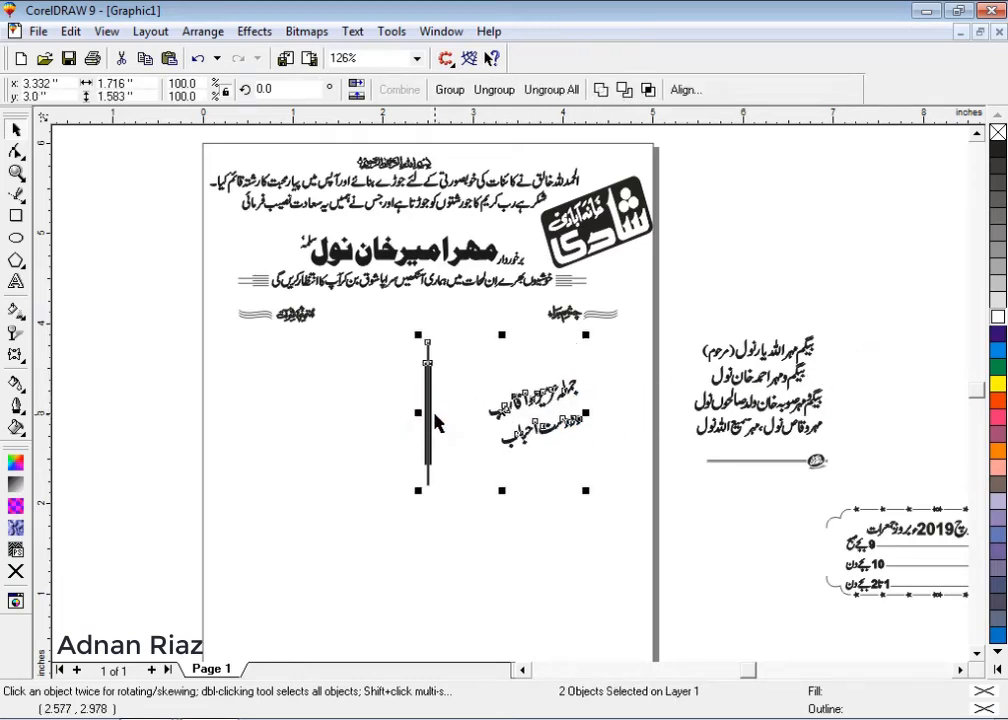
key("Escape")
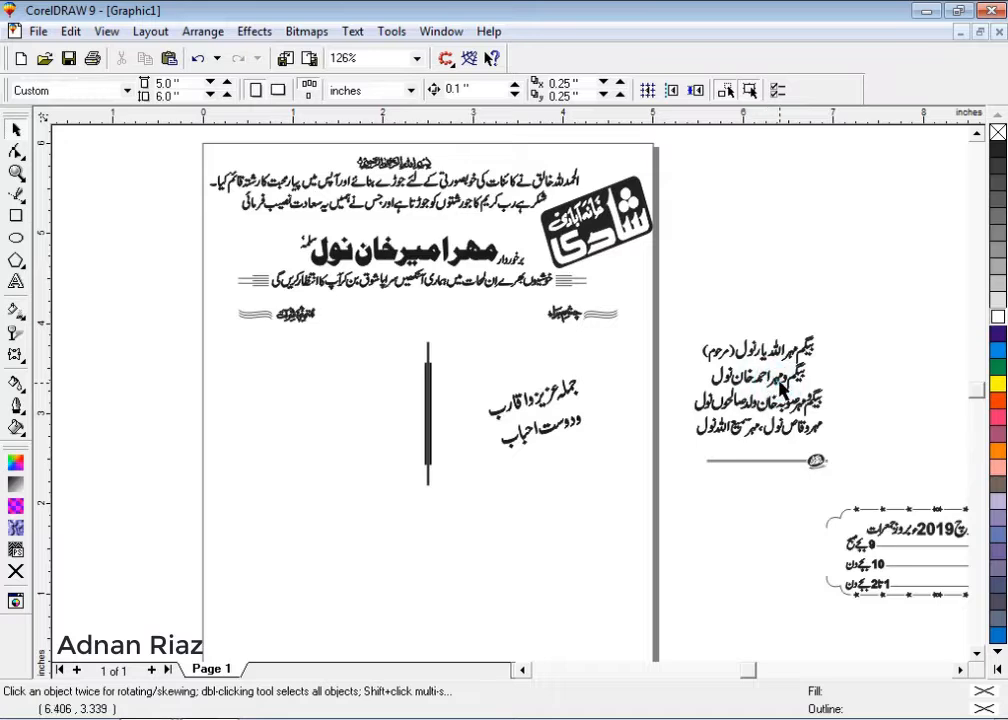
- Place the four-line name list to the left of the divider and group it with the divider and the relatives text
left_click_drag(782, 390, 316, 410)
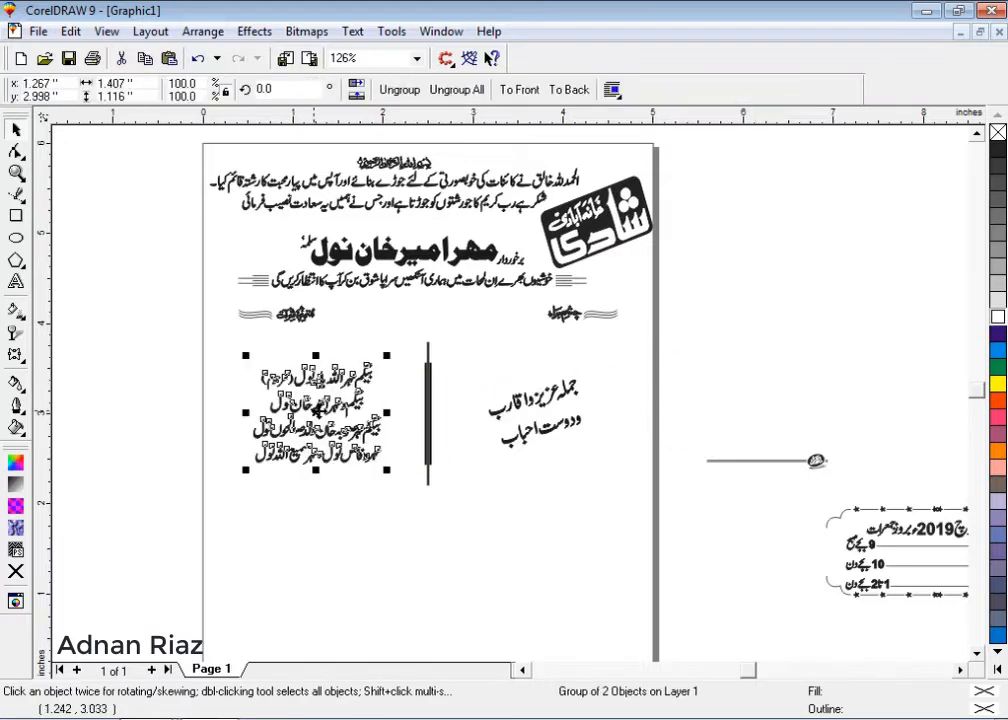
left_click(430, 423, "shift")
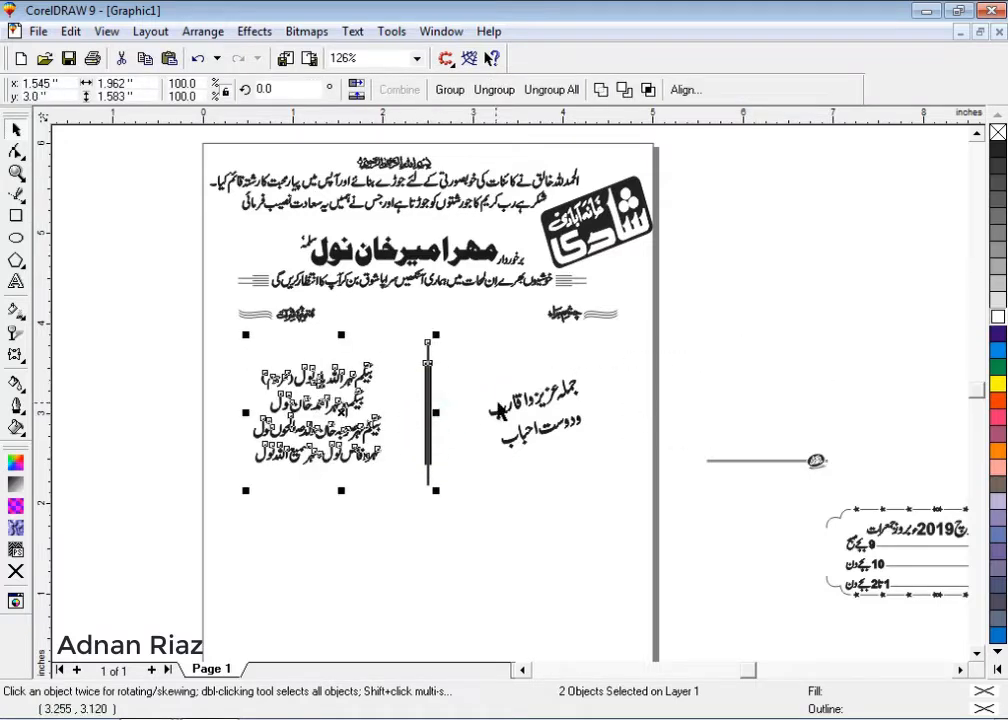
left_click(520, 404, "shift")
left_click(450, 89)
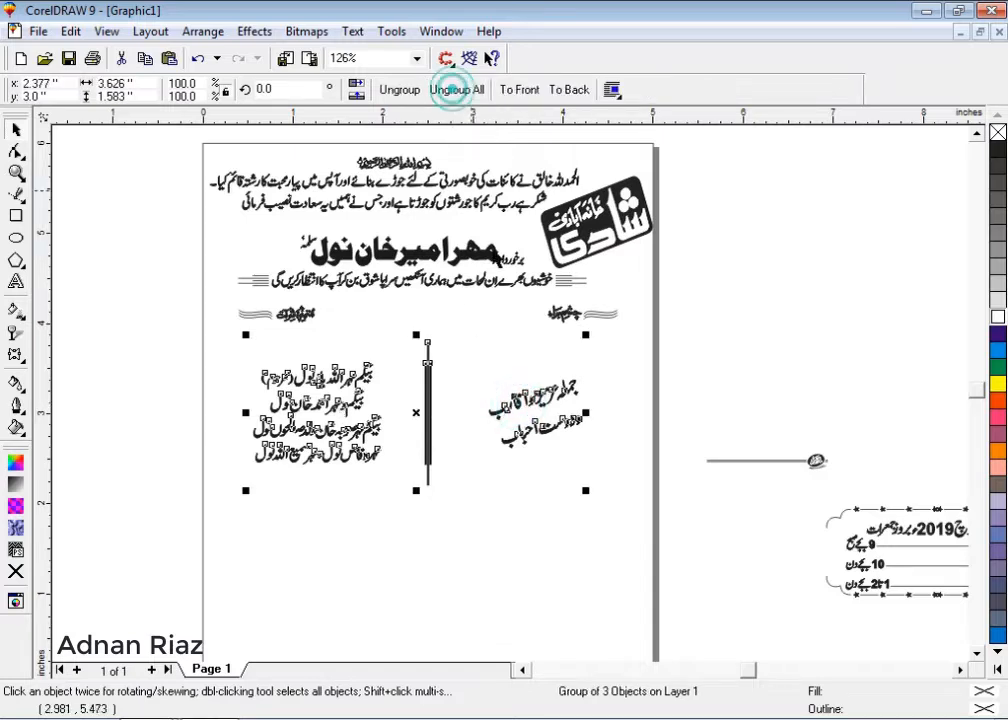
left_click(432, 416)
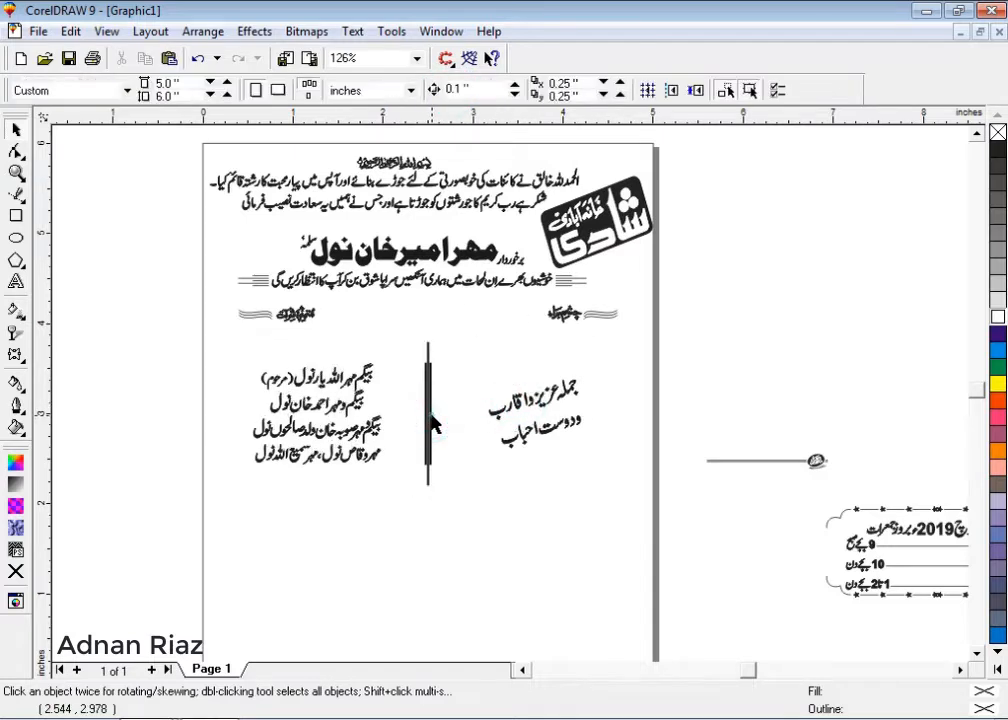
- Centre the grouped name list, divider and relatives text horizontally on the page
left_click(426, 419)
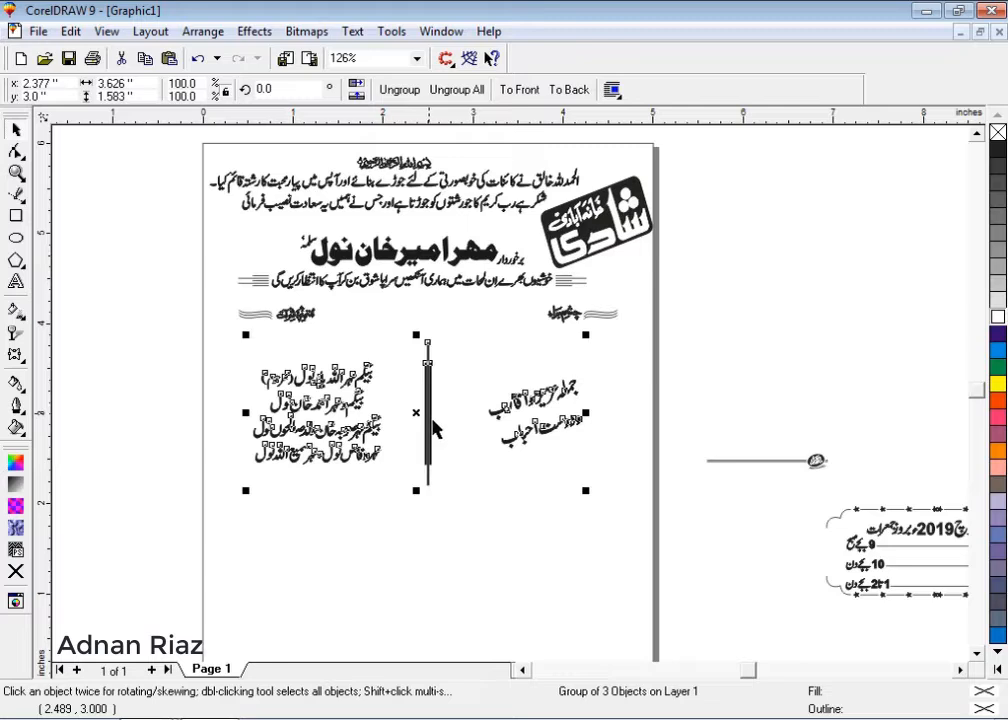
left_click(452, 504, "shift")
key("c")
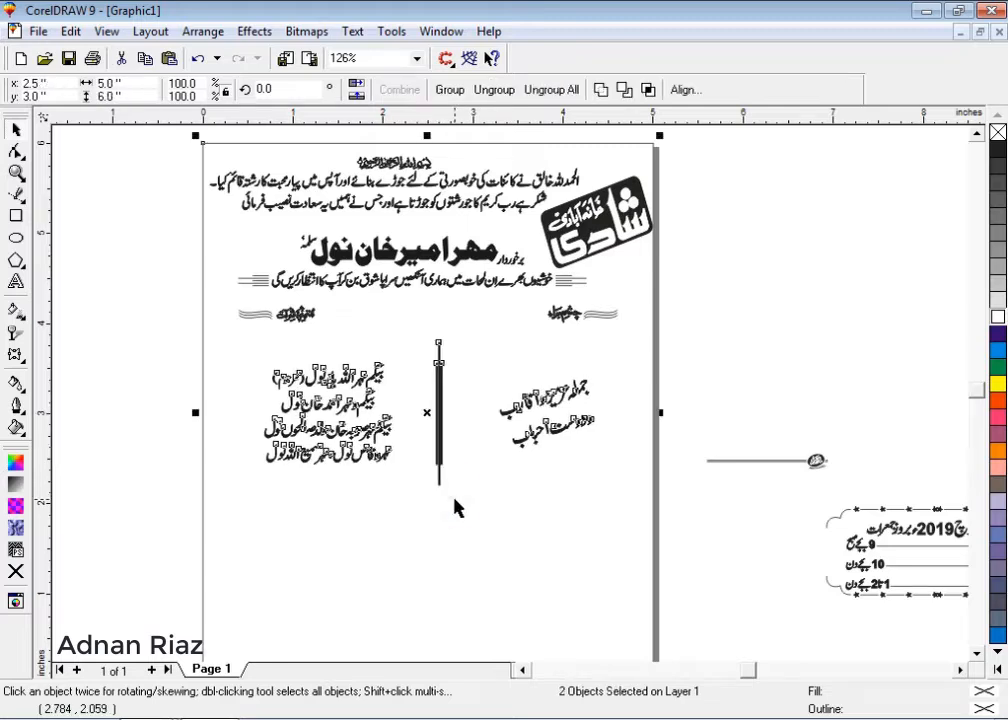
left_click(785, 326)
- Raise the grouped name list, divider and relatives text slightly toward the wave-ended labels
scroll(376, 294, "down", 1)
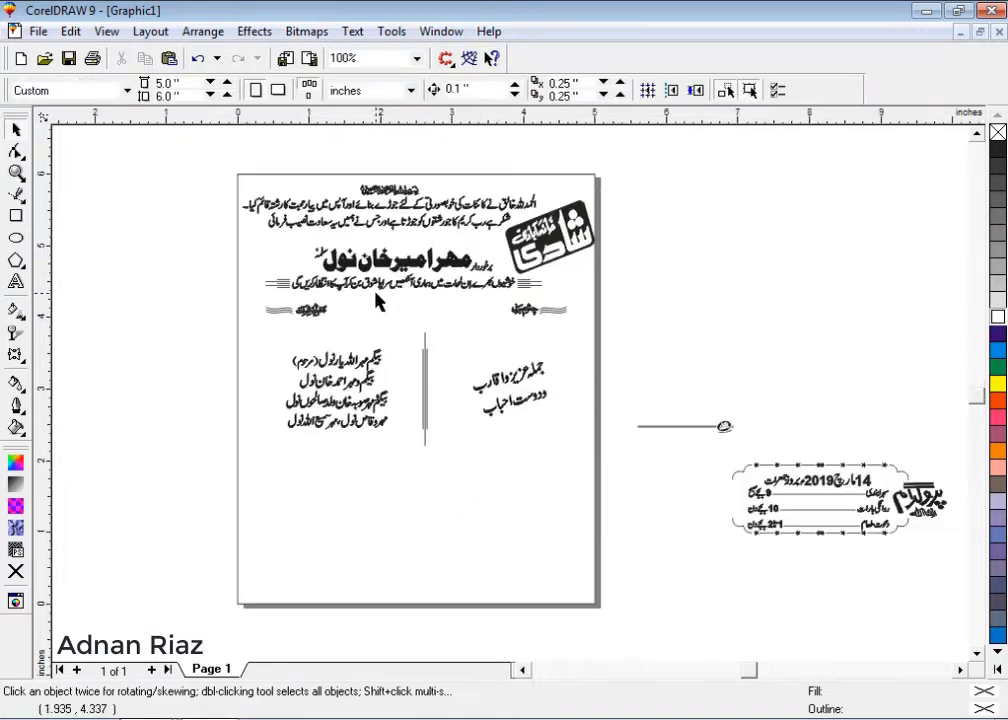
left_click(440, 385)
left_click_drag(427, 382, 424, 372)
left_click(676, 337)
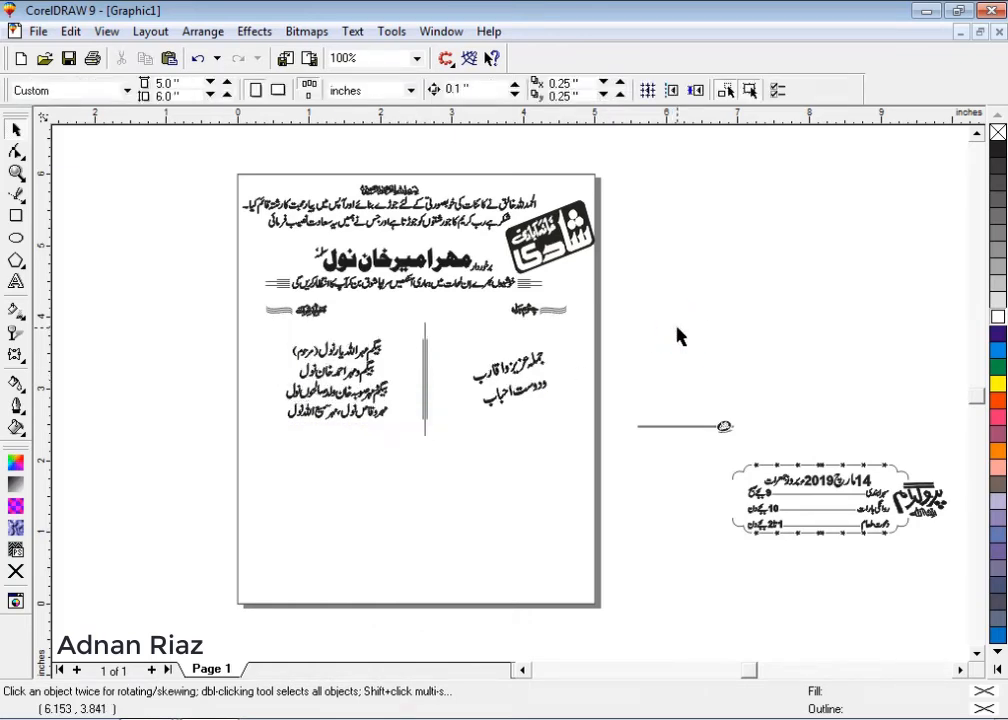
- Enlarge the grouped name list, divider and relatives text to about 2.07 inches tall and ungroup it
left_click(422, 383)
left_click_drag(275, 441, 254, 479)
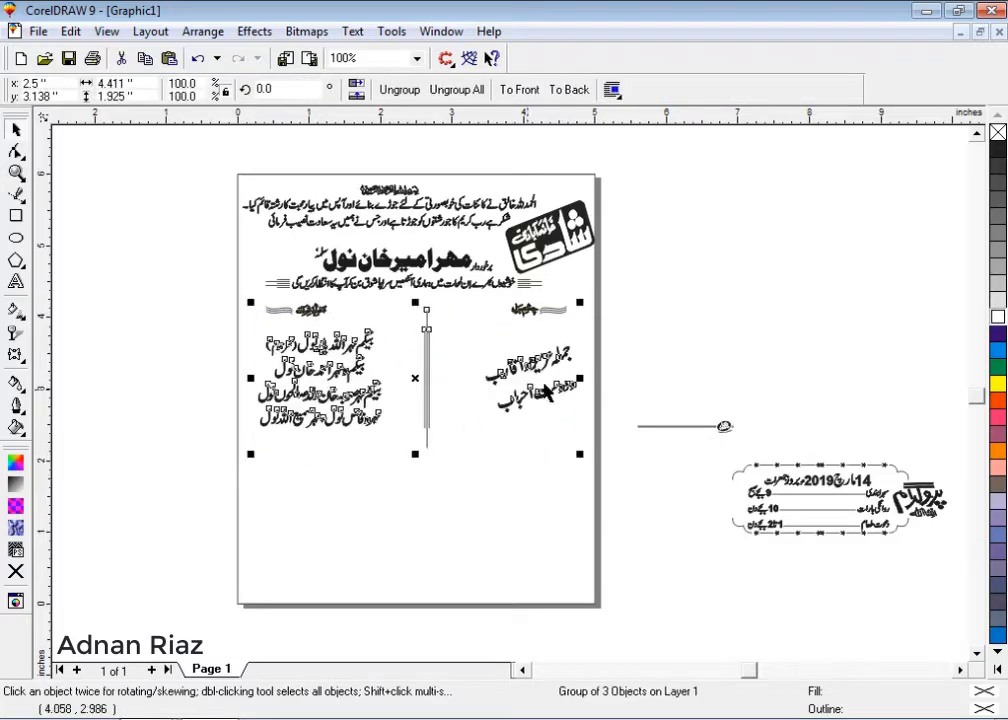
left_click_drag(253, 458, 240, 460)
left_click(405, 89)
left_click(697, 221)
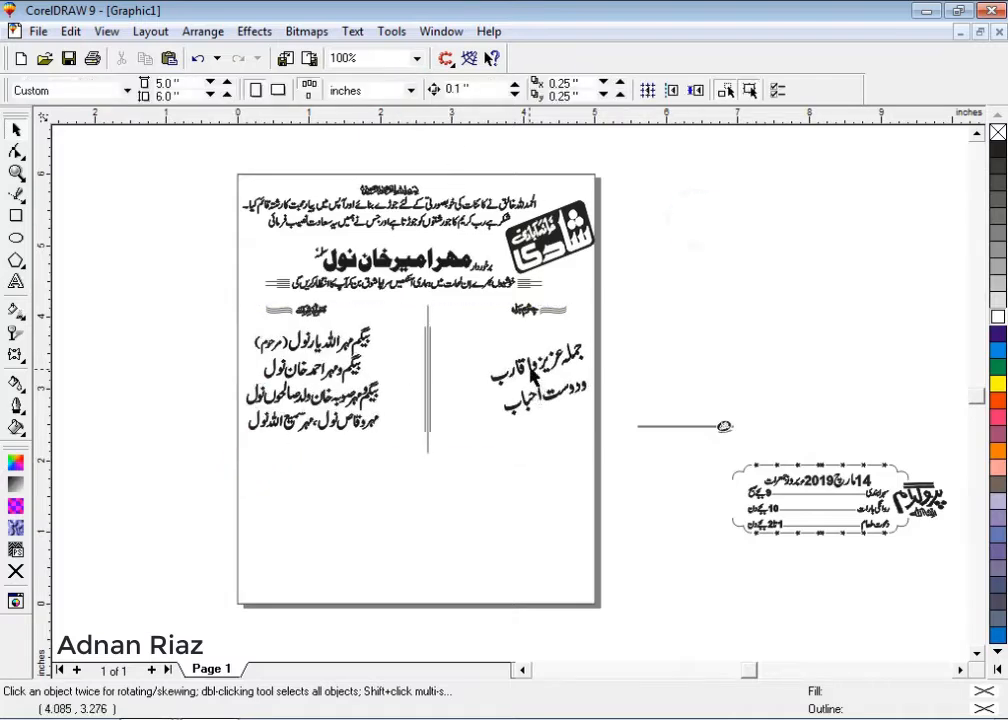
- Move the relatives-and-friends text slightly left toward the divider, keeping it vertically centred on the divider
left_click_drag(533, 369, 505, 374)
key("ctrl+z")
left_click(524, 375)
left_click(427, 395, "shift")
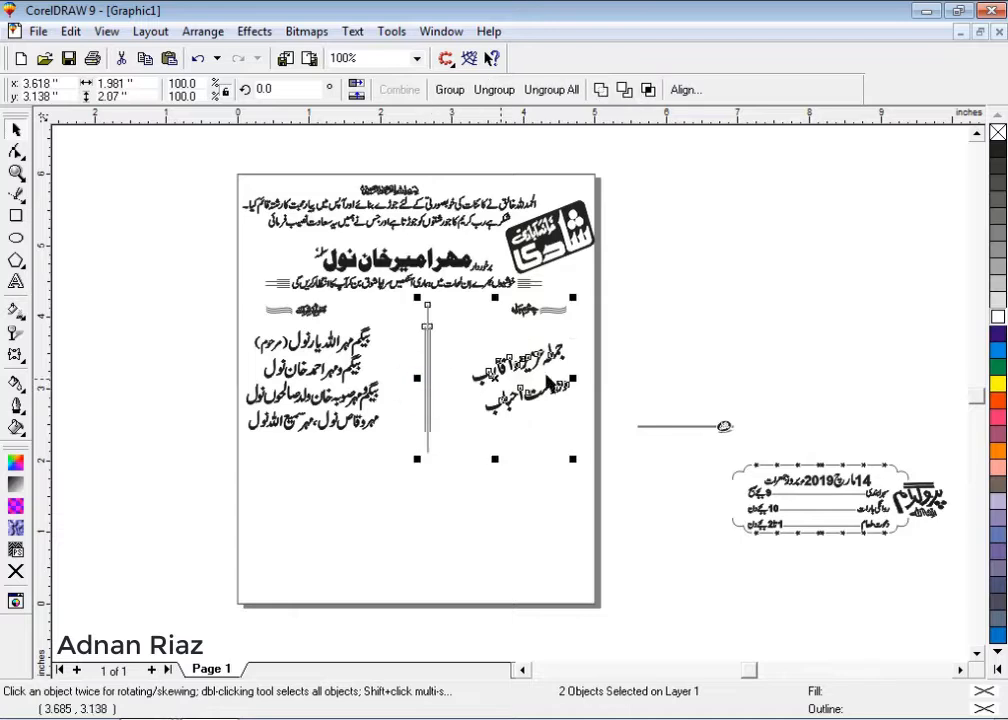
left_click(709, 326)
- Shift only the divider bar to the left and centre it horizontally on the page
left_click(430, 400)
left_click_drag(430, 400, 418, 391)
left_click(435, 497, "shift")
left_click(684, 356)
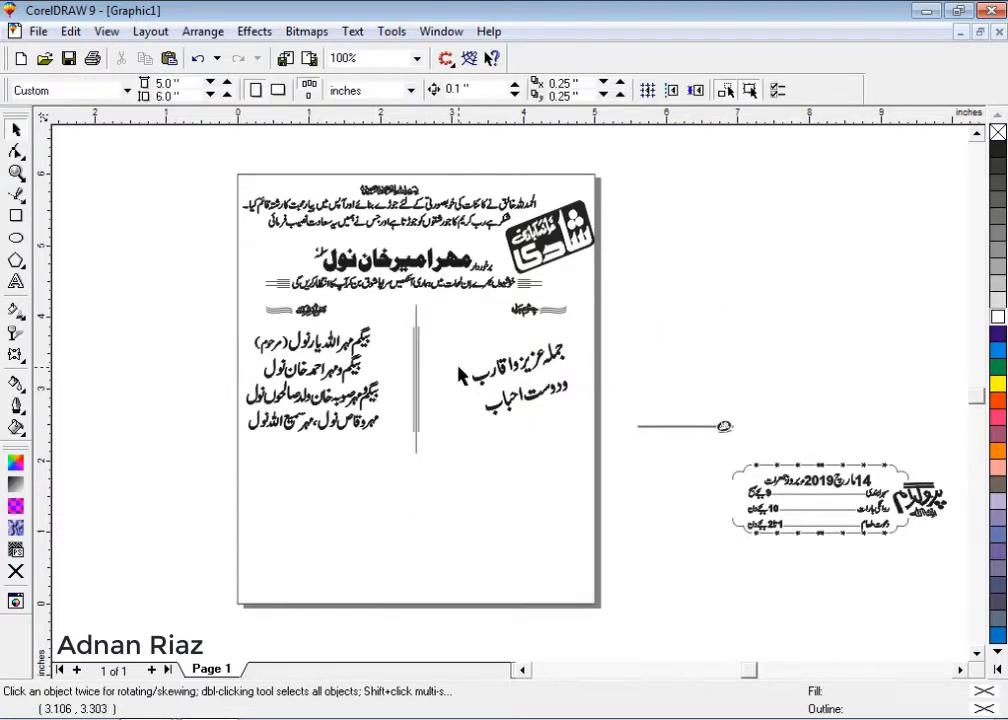
- Lower the wave-ended labels and both text blocks by 0.4 inch and the divider by the same amount
left_click_drag(624, 290, 240, 447)
key("Down")
key("Down")
key("Down")
key("Down")
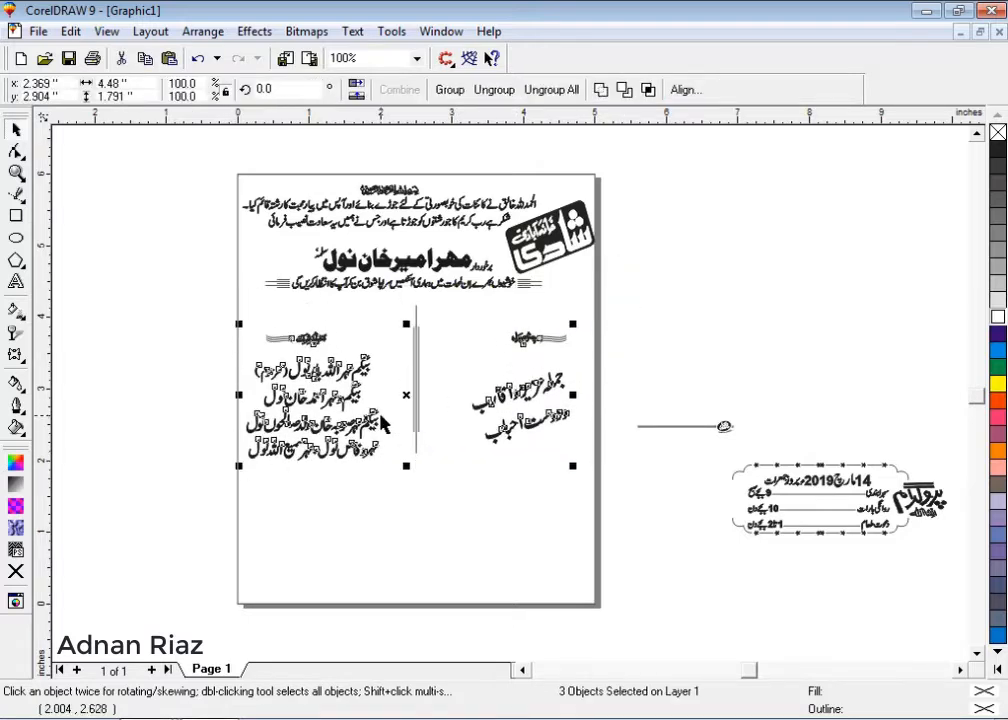
left_click(416, 382)
key("Down")
key("Down")
left_click(661, 327)
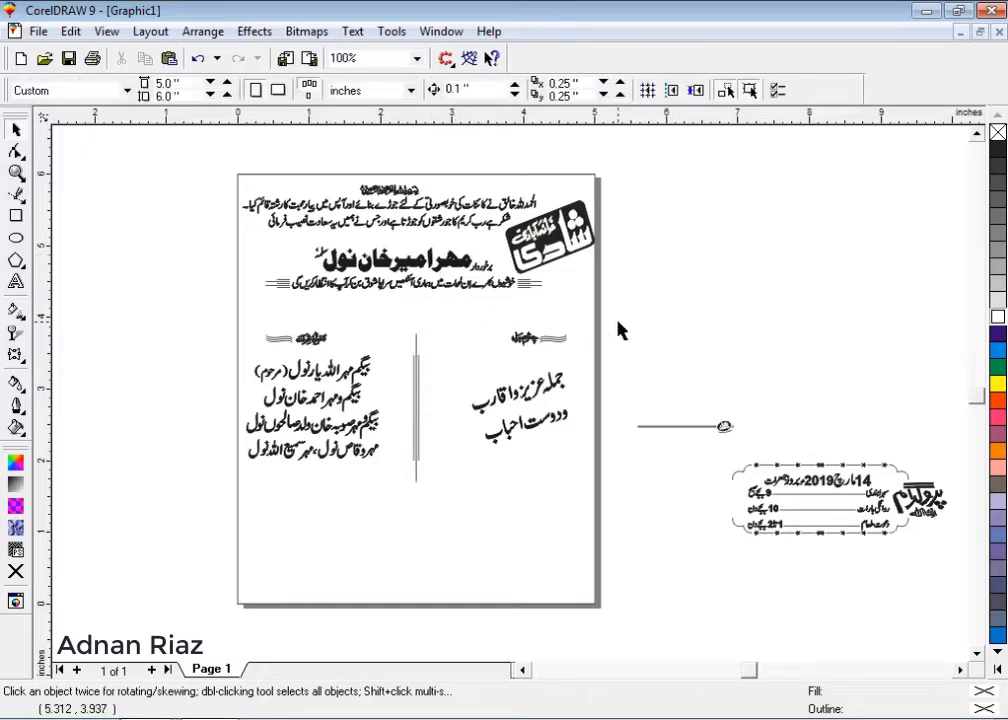
- Lower the name and welcome group about 0.3 inch to just above the wave-ended labels
left_click_drag(436, 276, 436, 290)
key("Down")
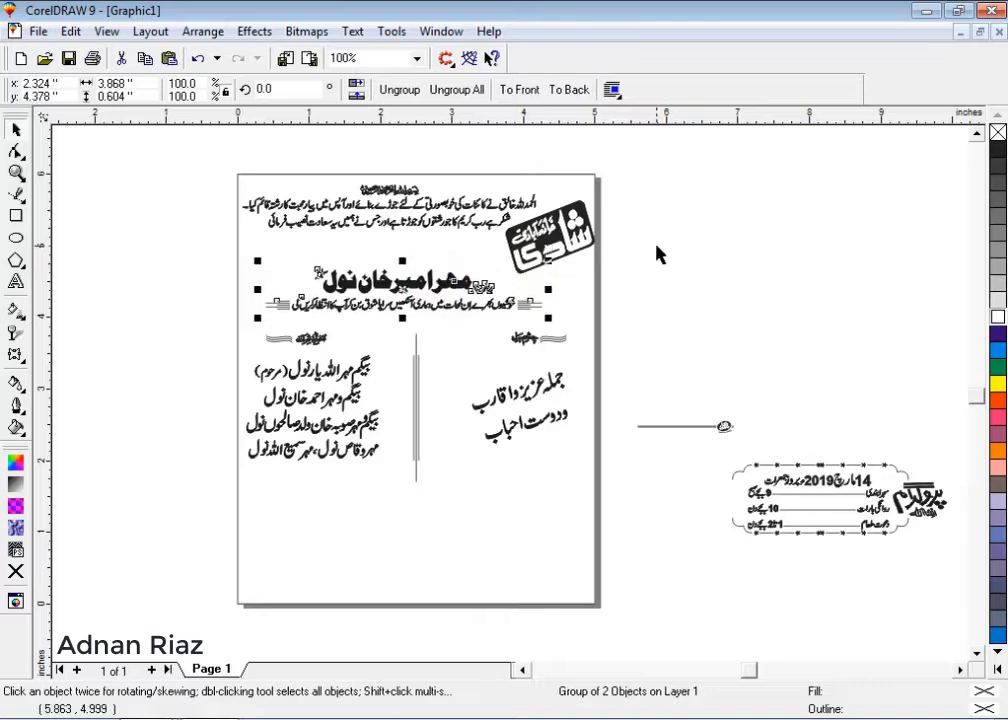
left_click(657, 245)
- Shrink the verse group to about 3.42 inches wide and centre it horizontally on the page
scroll(439, 219, "up", 1)
left_click(483, 225)
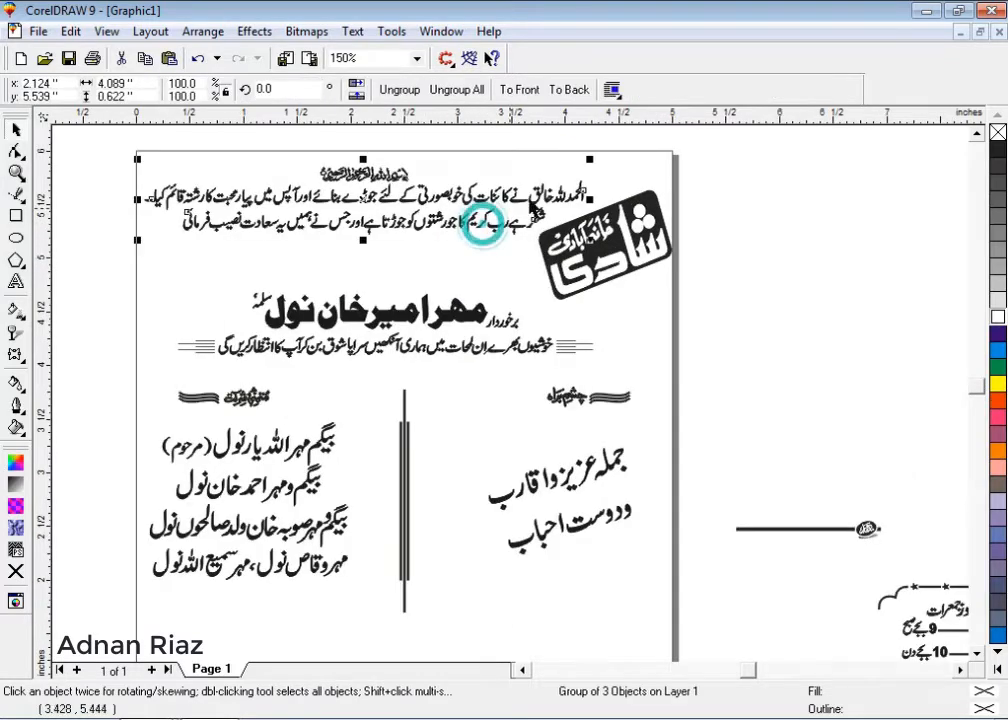
left_click_drag(591, 165, 565, 180)
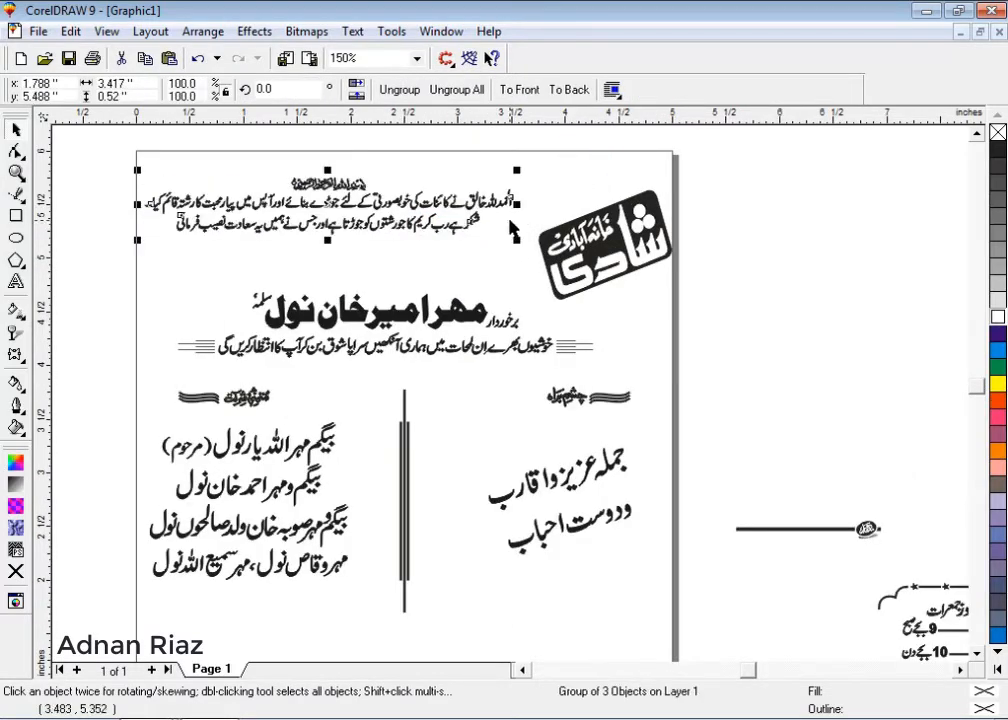
left_click(463, 267, "shift")
key("c")
left_click(754, 219)
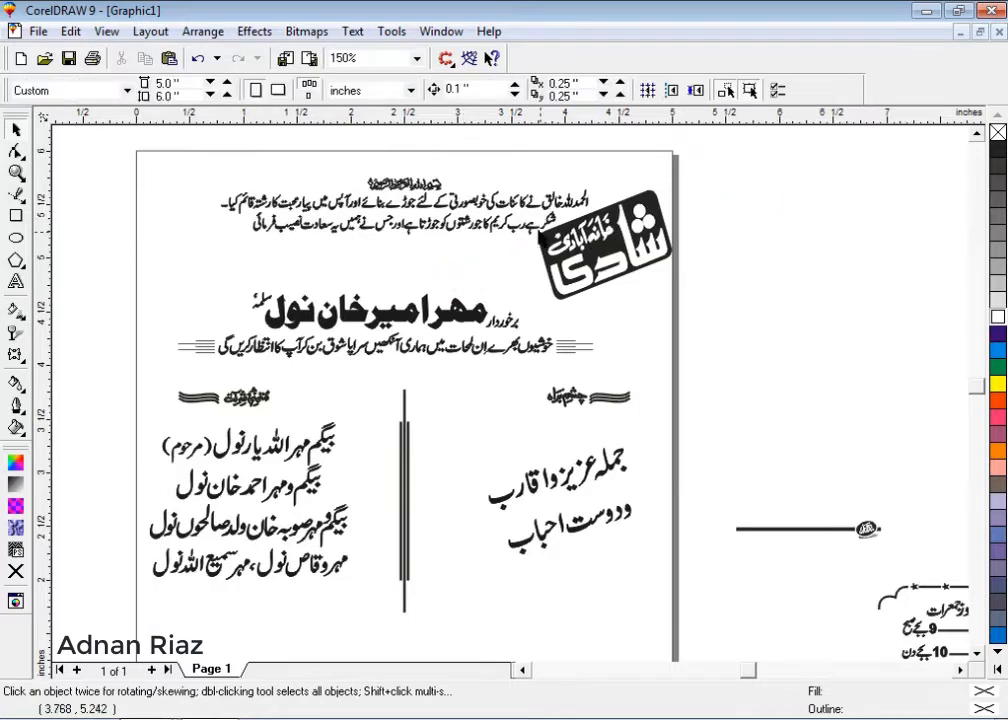
- Move the verse group down to just above the name and centre it over the name and welcome group
left_click_drag(425, 188, 403, 234)
left_click(455, 315, "shift")
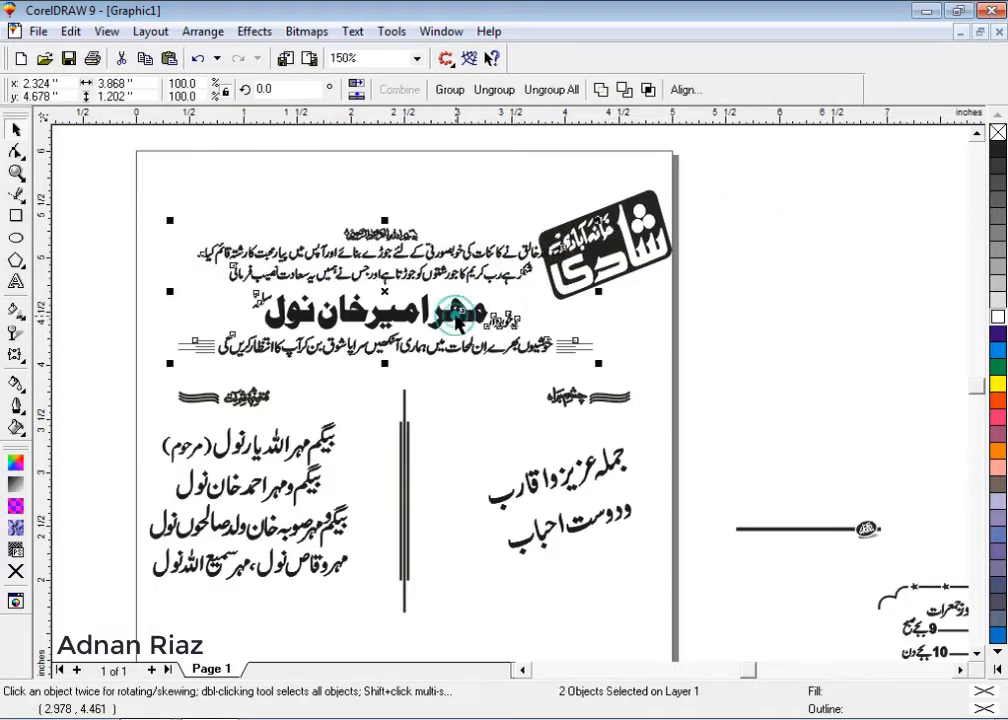
left_click(689, 267)
- Shrink the emblem slightly, lower it beside the right end of the verse, and group it with the verse and name groups
left_click_drag(636, 243, 623, 207)
left_click_drag(664, 146, 646, 161)
left_click_drag(597, 213, 613, 283)
left_click(704, 263)
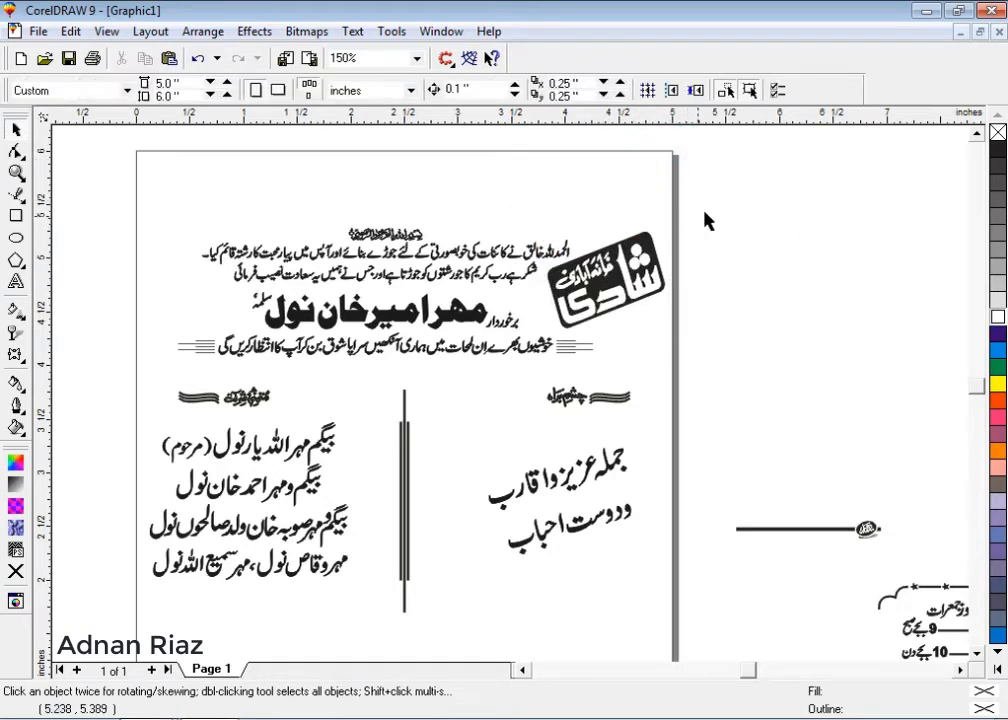
left_click_drag(728, 204, 166, 378)
left_click(450, 89)
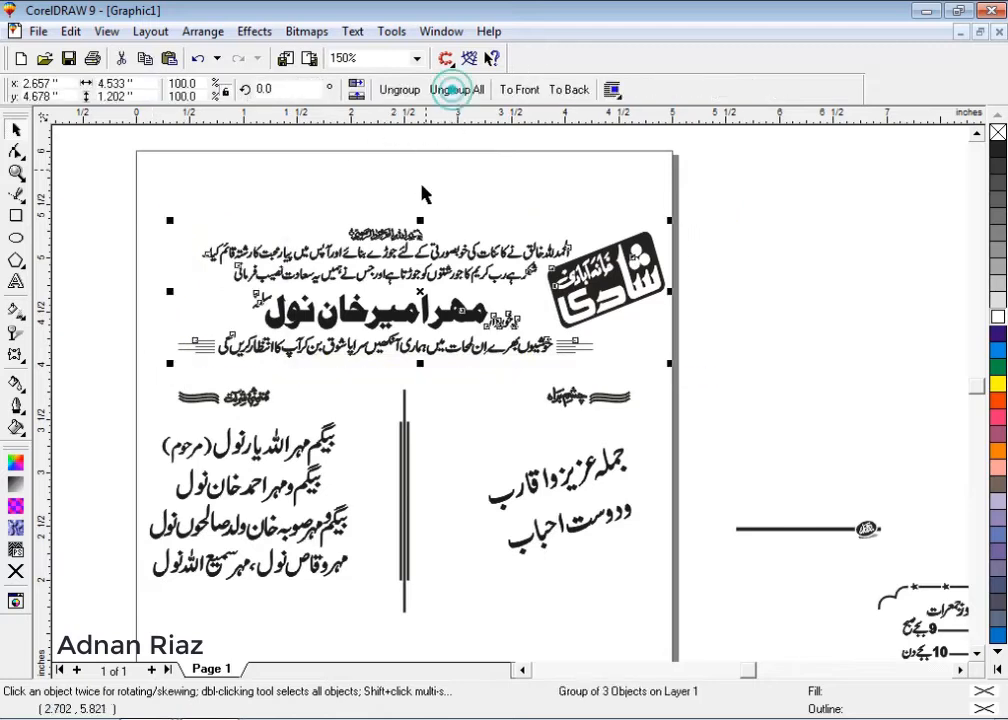
- Centre the grouped verse, name and emblem header horizontally on the page and align it with the page's upper edge
left_click(416, 191, "shift")
key("c")
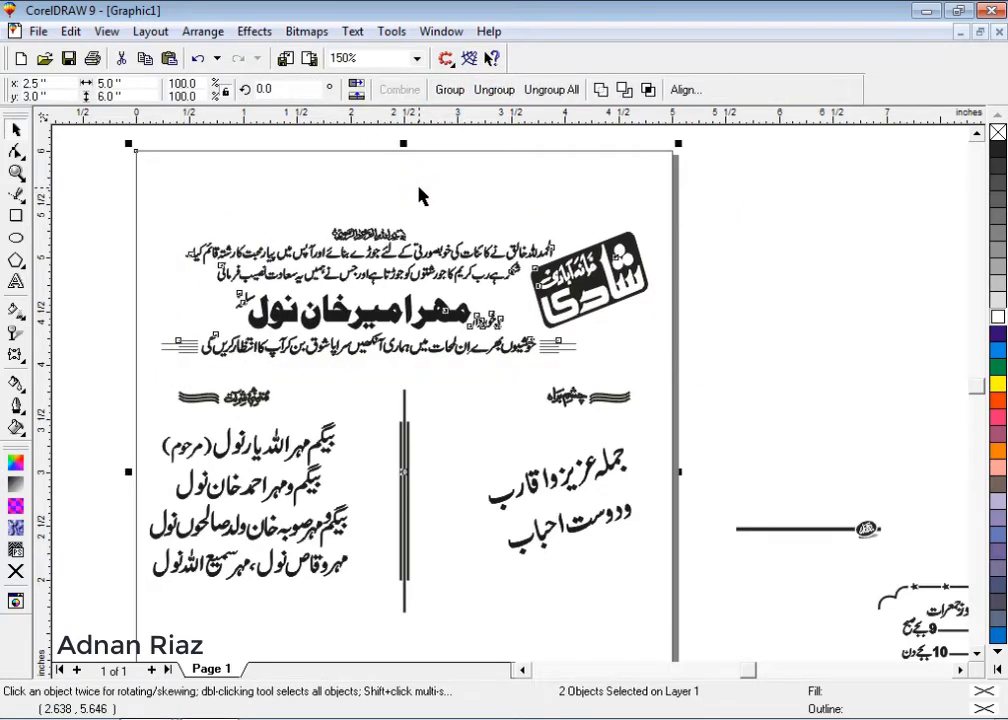
key("t")
left_click(738, 175)
left_click(589, 255)
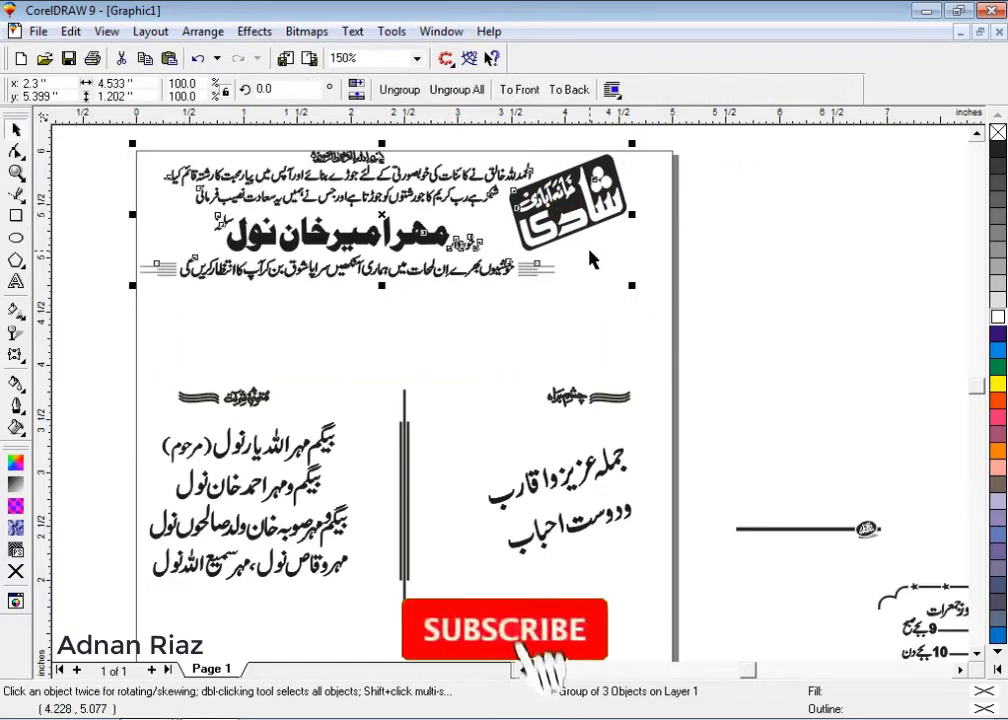
- Nudge the header group 0.3 inch to the right and 0.3 inch down from the page's upper edge
key("Right")
key("Right")
key("Down")
key("Down")
key("Down")
key("Right")
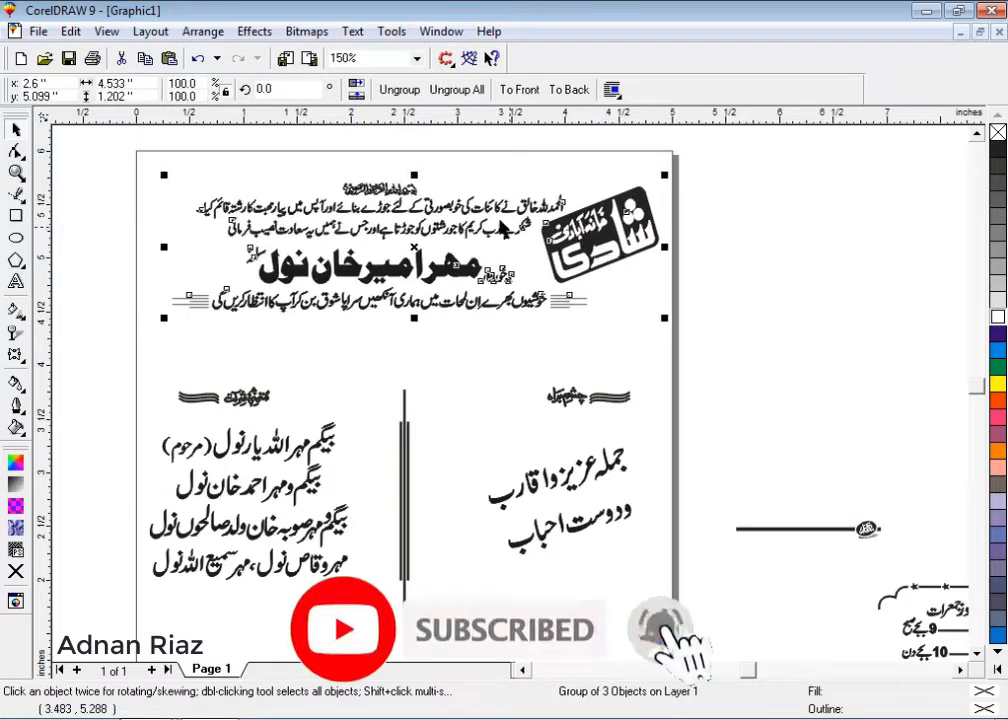
- Stretch the header group to 1.378 inches high, enlarge it to about 4.85 inches wide, and centre it horizontally on the page
left_click_drag(414, 175, 414, 156)
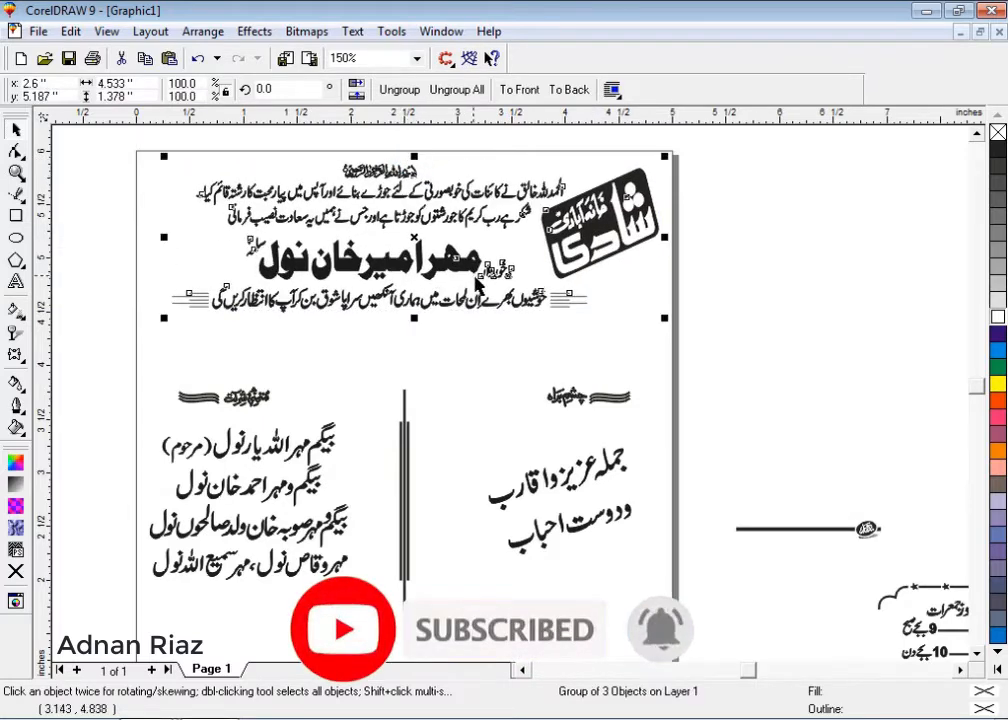
left_click_drag(164, 318, 147, 327)
left_click(350, 345, "shift")
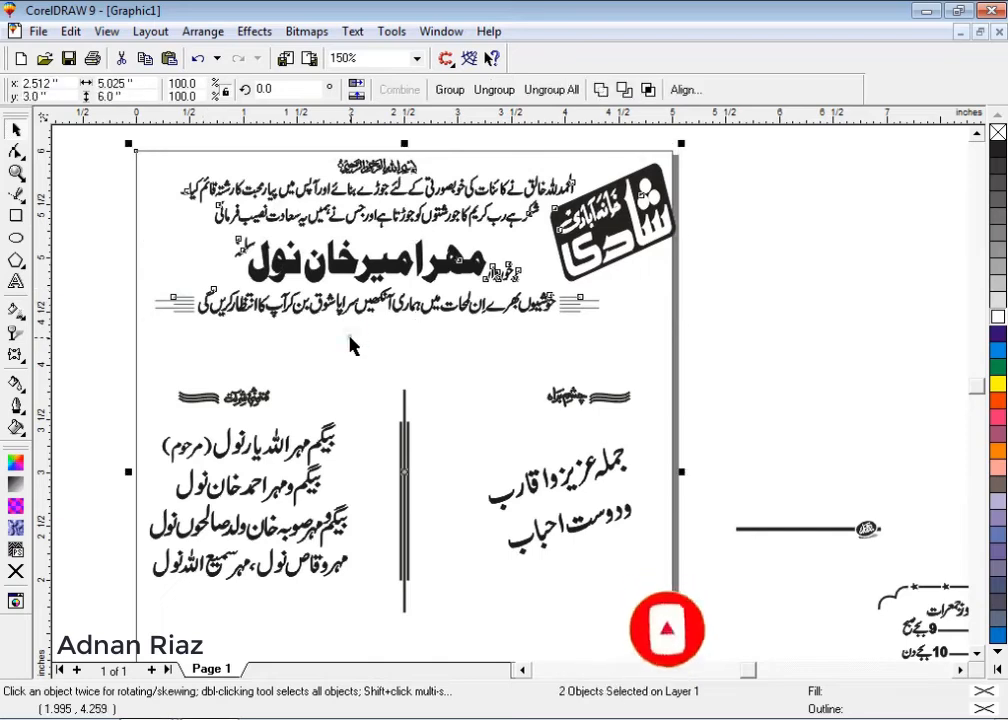
key("c")
left_click(830, 324)
key("F3")
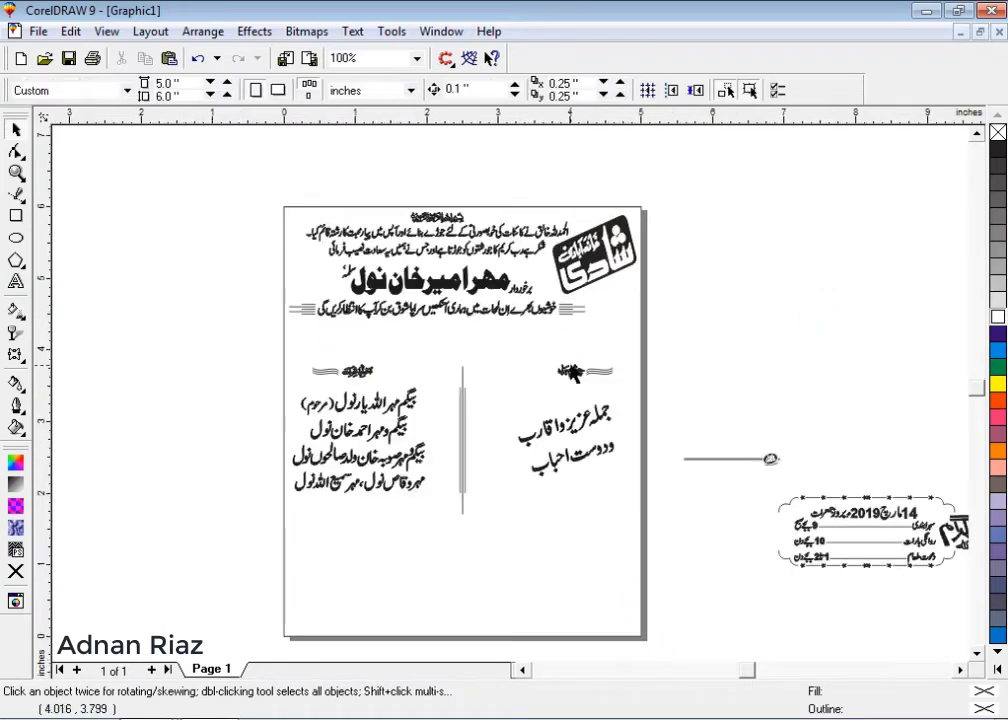
- Group the wave-ended labels, the names, the divider and the relatives text, and centre the group on the page horizontally and vertically
left_click(572, 372)
left_click_drag(687, 349, 245, 553)
left_click(440, 90)
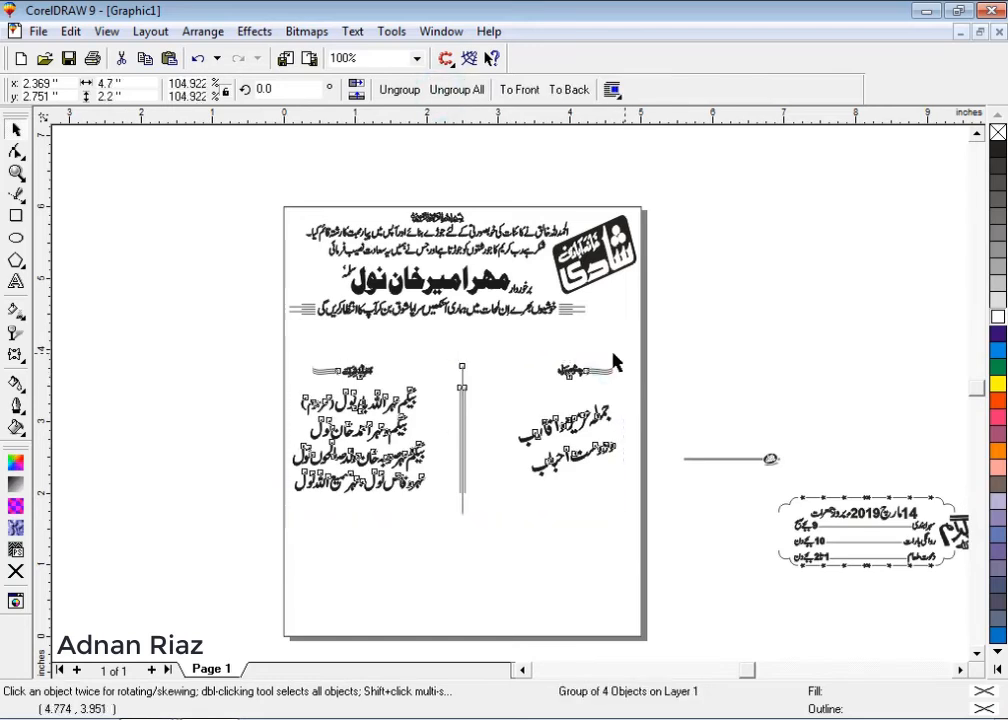
left_click(542, 333, "shift")
key("c")
key("e")
left_click(737, 316)
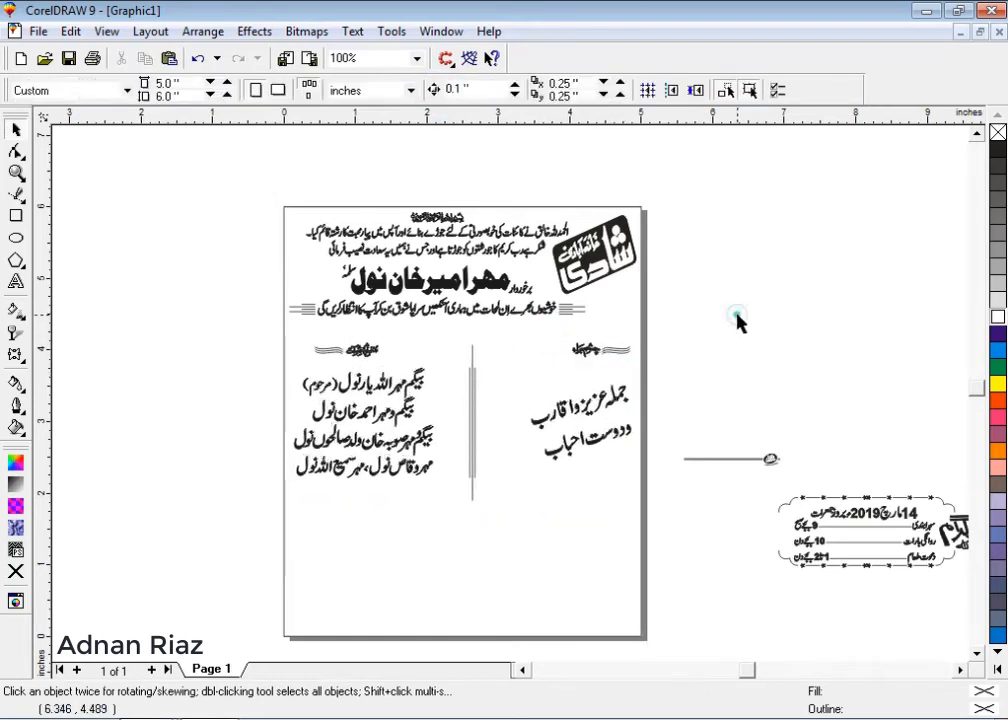
- Move the venue line with its oval badge beneath the list of names and enlarge it to 2.25 inches wide
left_click_drag(733, 459, 392, 489)
scroll(265, 533, "up", 2)
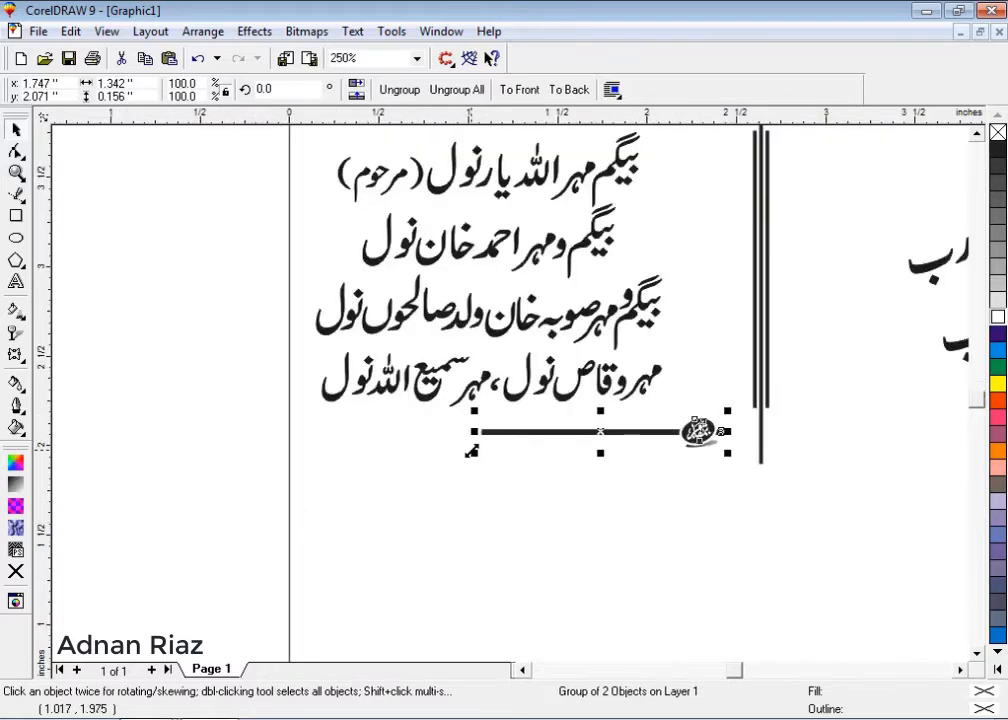
left_click_drag(471, 451, 312, 471)
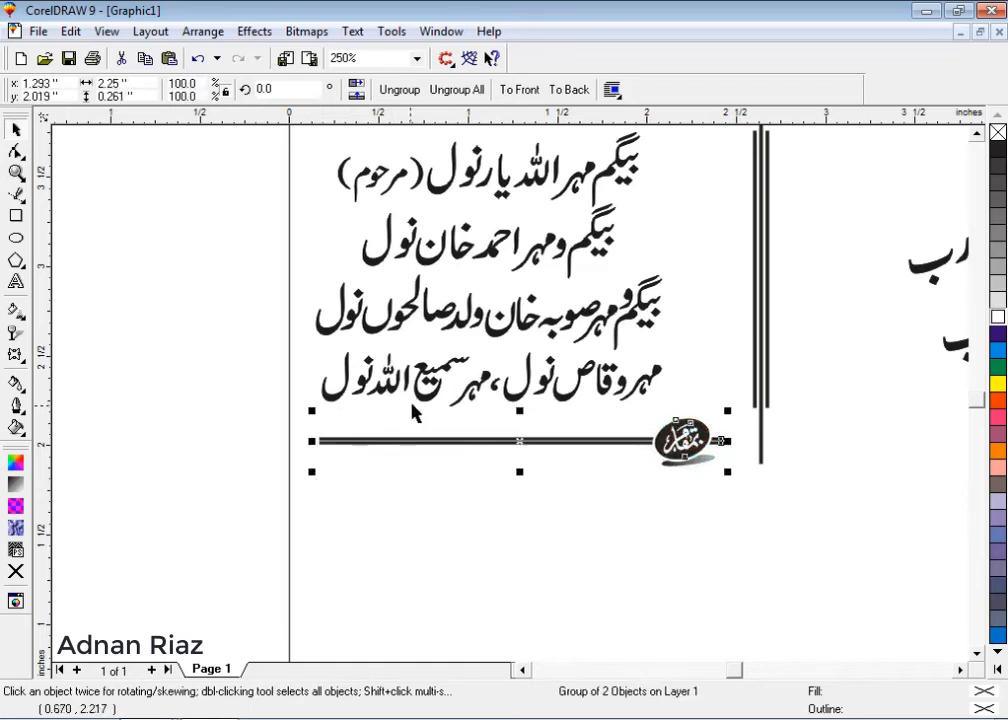
left_click(228, 383)
scroll(225, 304, "down", 2)
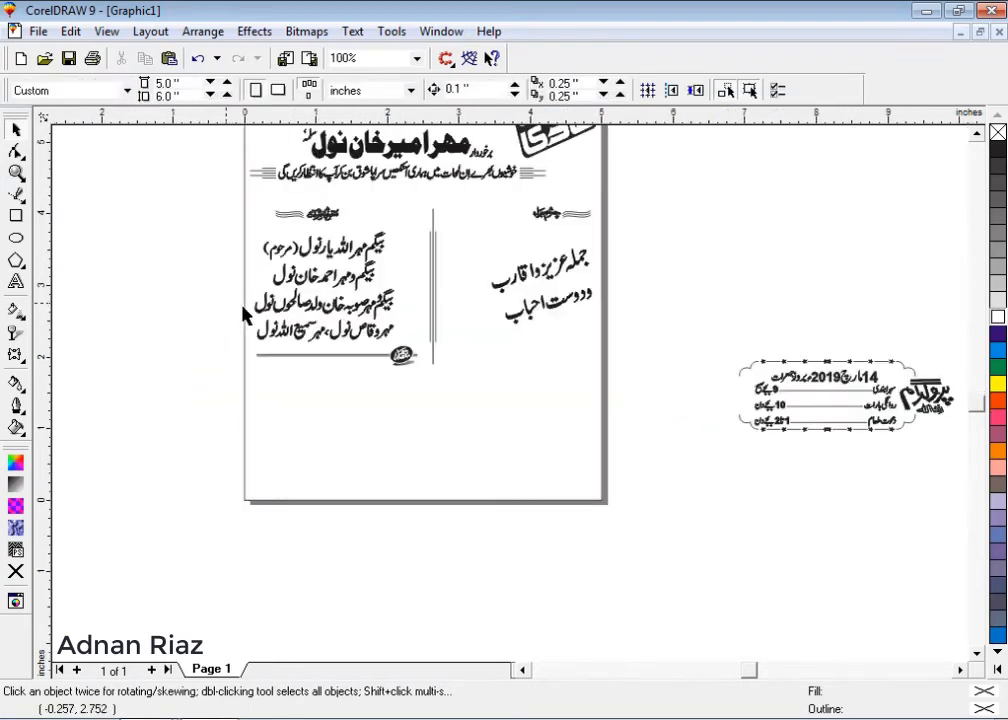
- Ungroup the middle section, then shift the relatives text slightly left and the list of names slightly right within their columns
left_click(556, 312)
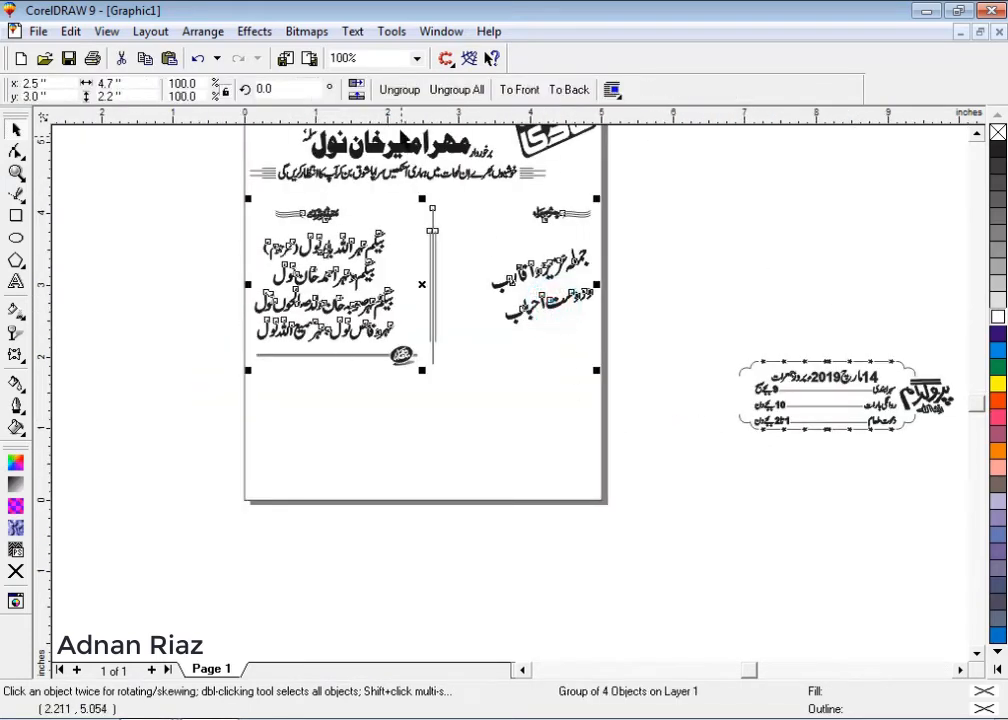
left_click(400, 92)
key("Escape")
left_click_drag(556, 303, 537, 294)
left_click(659, 265)
left_click(326, 299)
left_click_drag(326, 299, 333, 290)
left_click(723, 325)
left_click_drag(549, 300, 539, 300)
left_click(686, 286)
- Group the programme frame, its schedule and title, and place the group centred horizontally in the empty area at the page's lower end
left_click(881, 393)
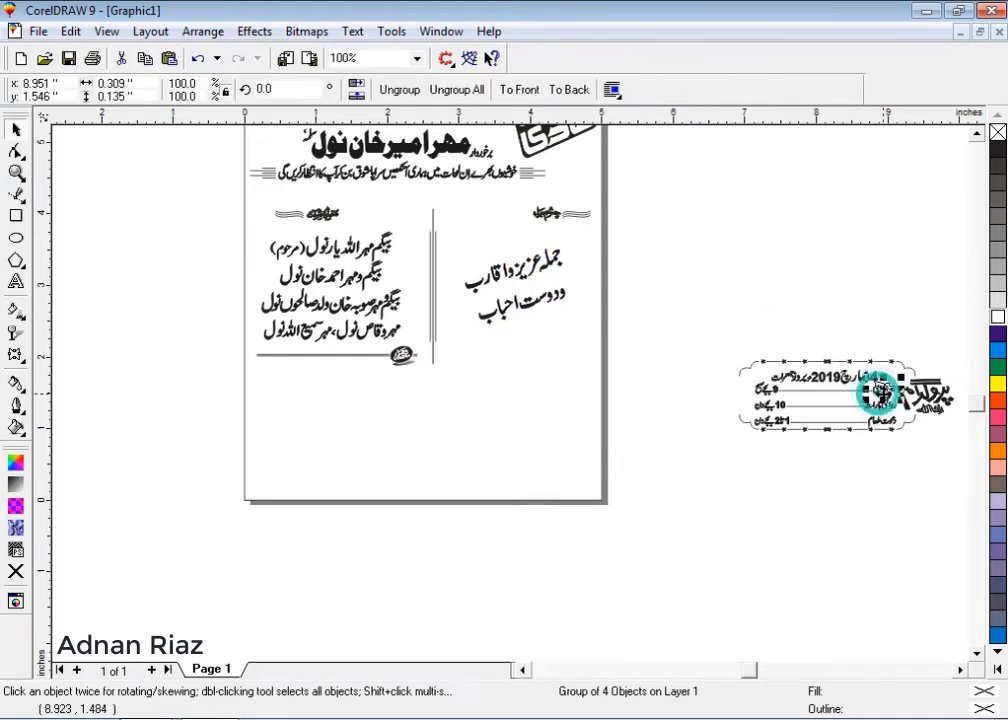
left_click(704, 337)
scroll(704, 337, "right", 2)
left_click_drag(590, 342, 895, 479)
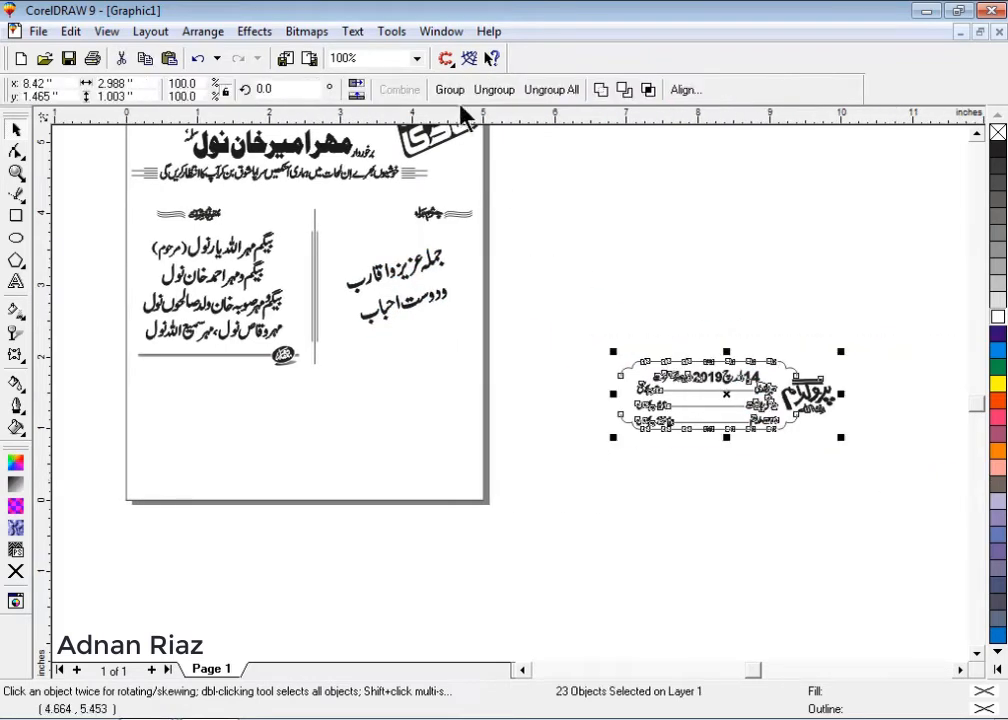
left_click(452, 89)
left_click_drag(723, 398, 301, 424)
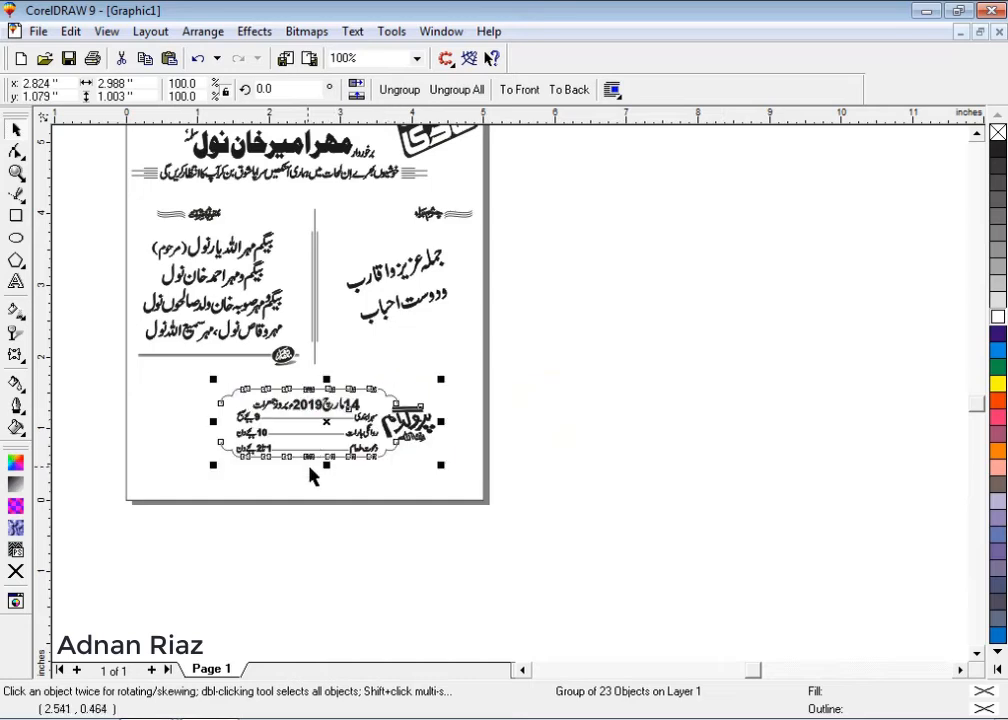
left_click(313, 474, "shift")
left_click(585, 414)
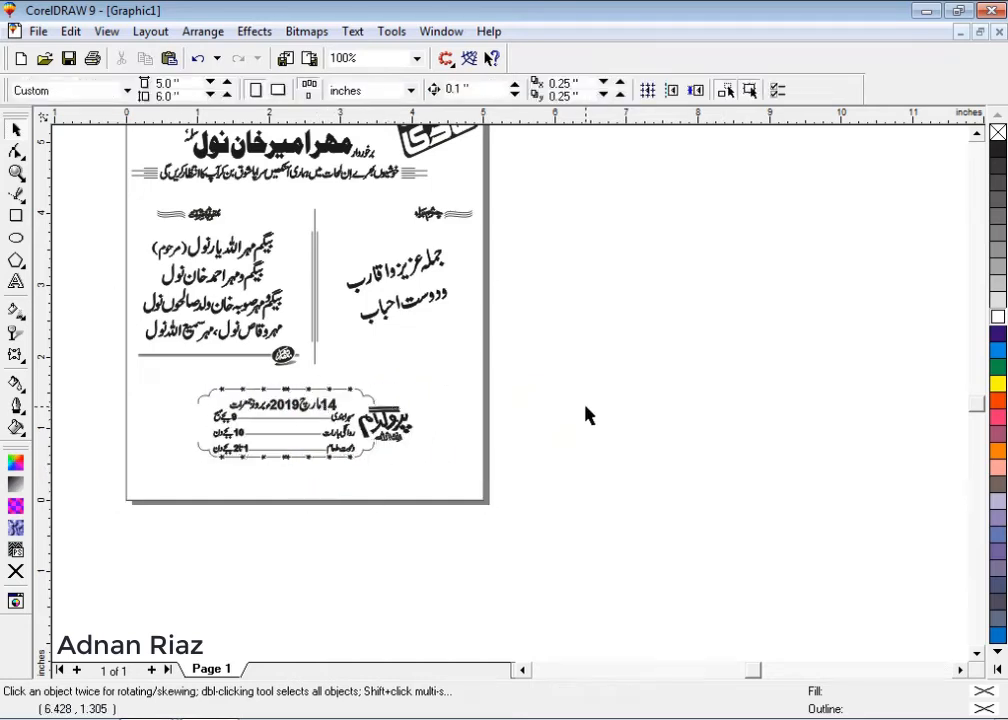
- Enlarge the programme group to about 4.81 inches wide about its centre and lower it 0.1 inch
key("F2")
left_click_drag(585, 317, 112, 571)
left_click(610, 346)
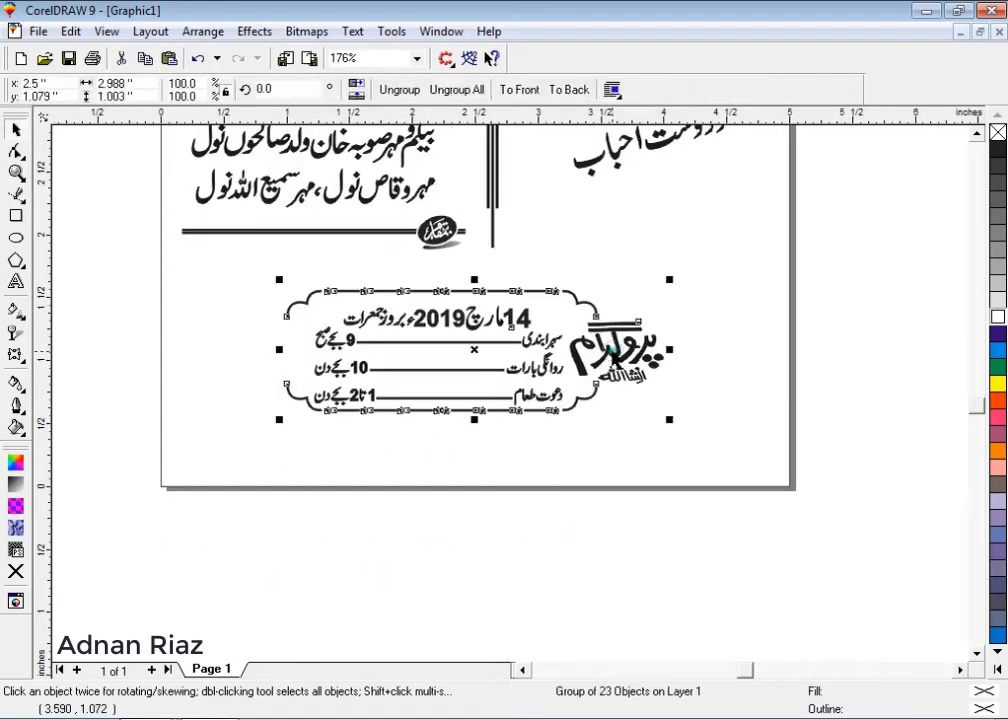
left_click_drag(668, 282, 785, 228)
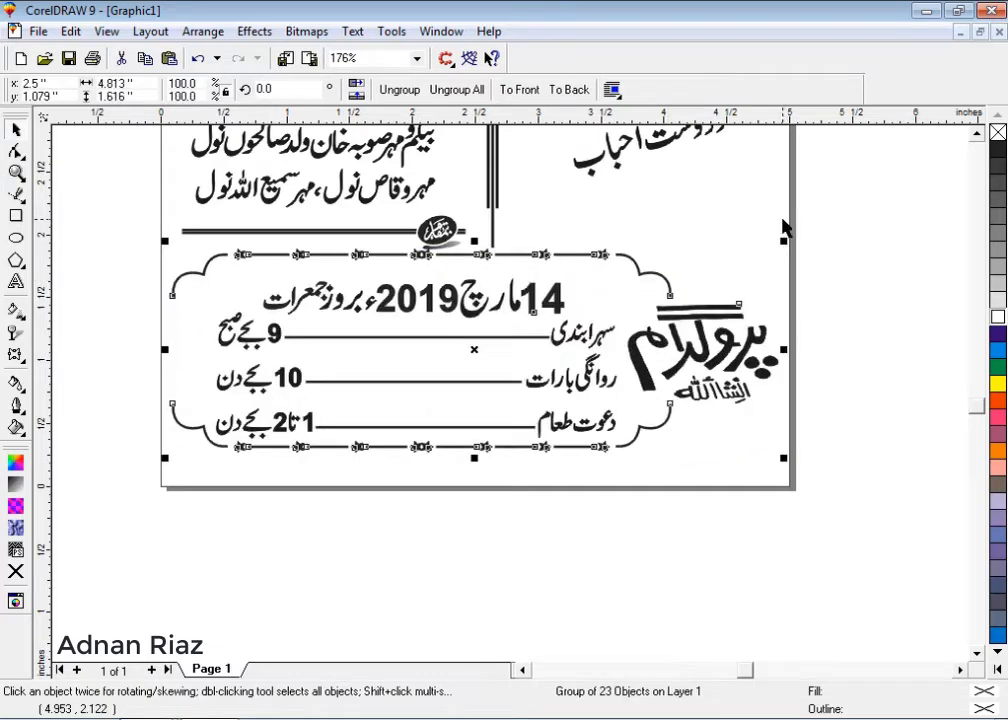
key("Down")
left_click(877, 358)
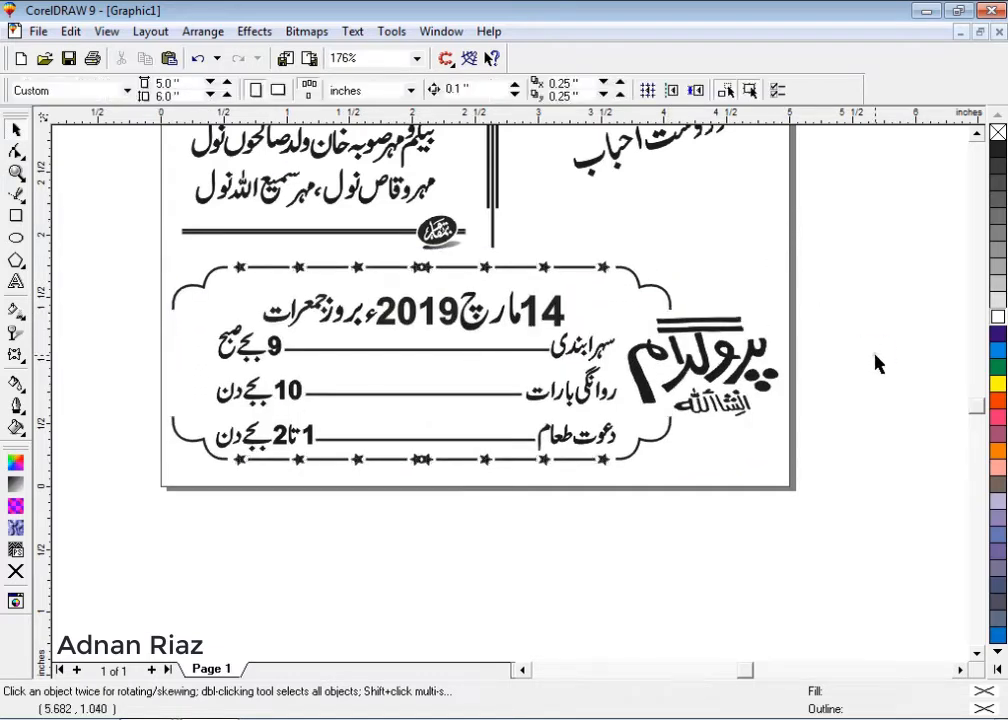
- Shrink the programme group to about 4 inches wide and centre it horizontally on the page
scroll(637, 408, "down", 1)
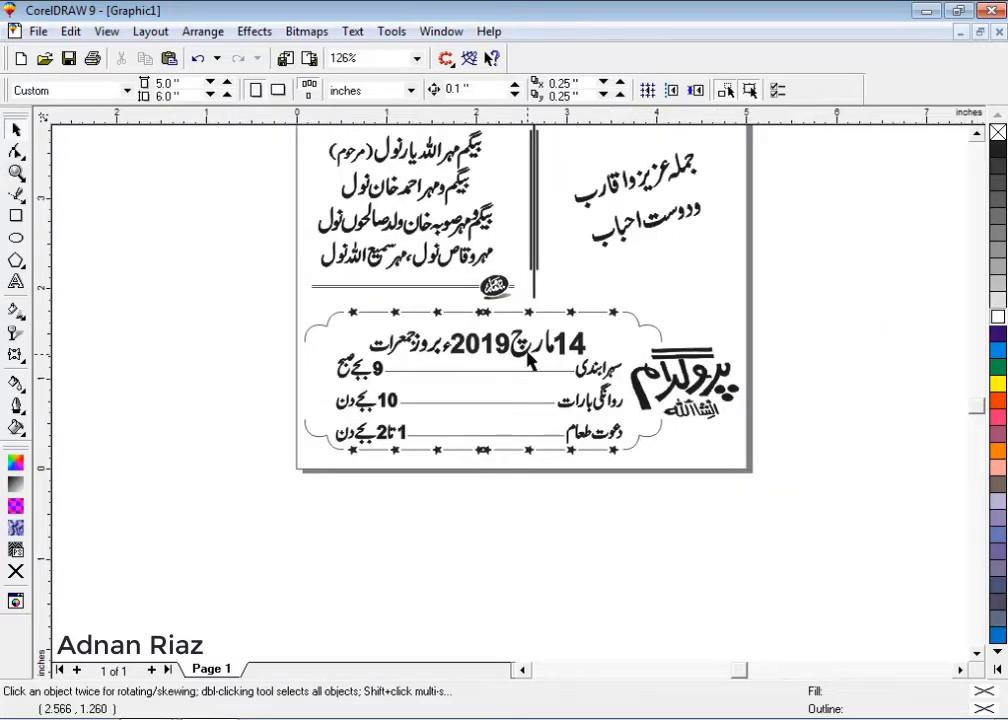
left_click(646, 392)
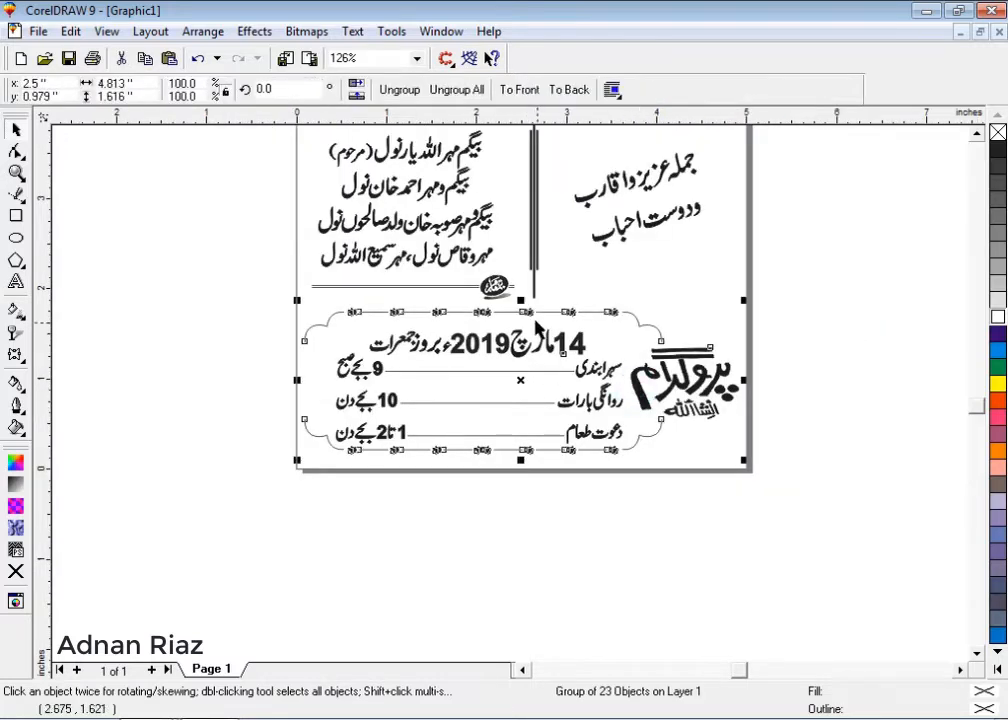
left_click_drag(296, 299, 351, 319)
left_click_drag(744, 318, 727, 326)
left_click(610, 302, "shift")
key("c")
left_click(857, 302)
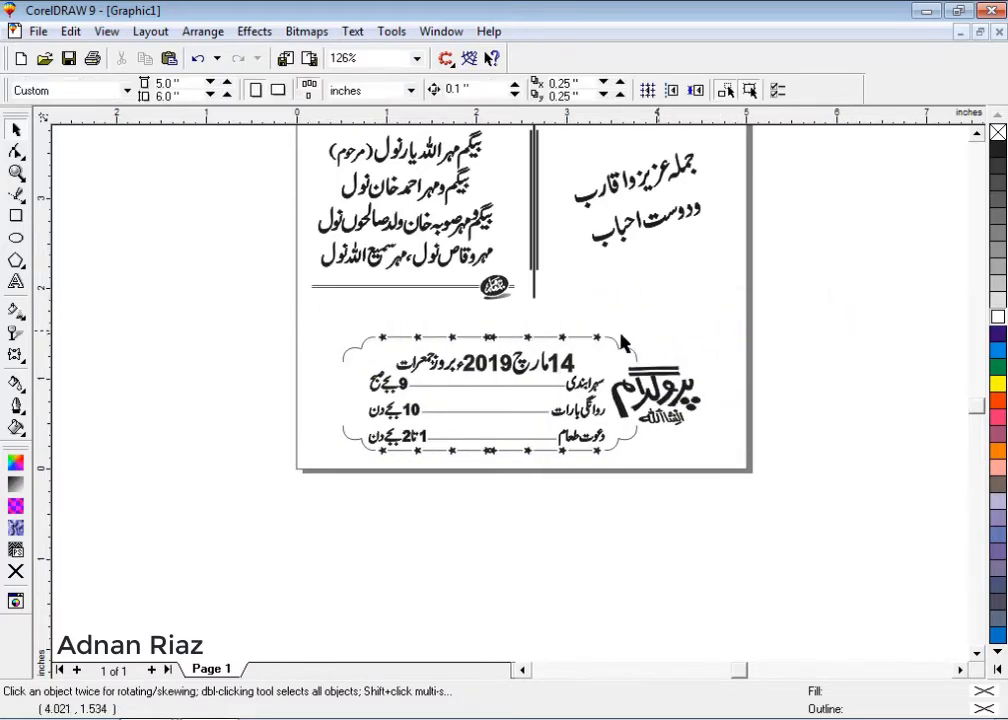
- Raise the wave-ended labels about 0.1 inch and the list of names about 0.2 inch
scroll(605, 266, "up", 5)
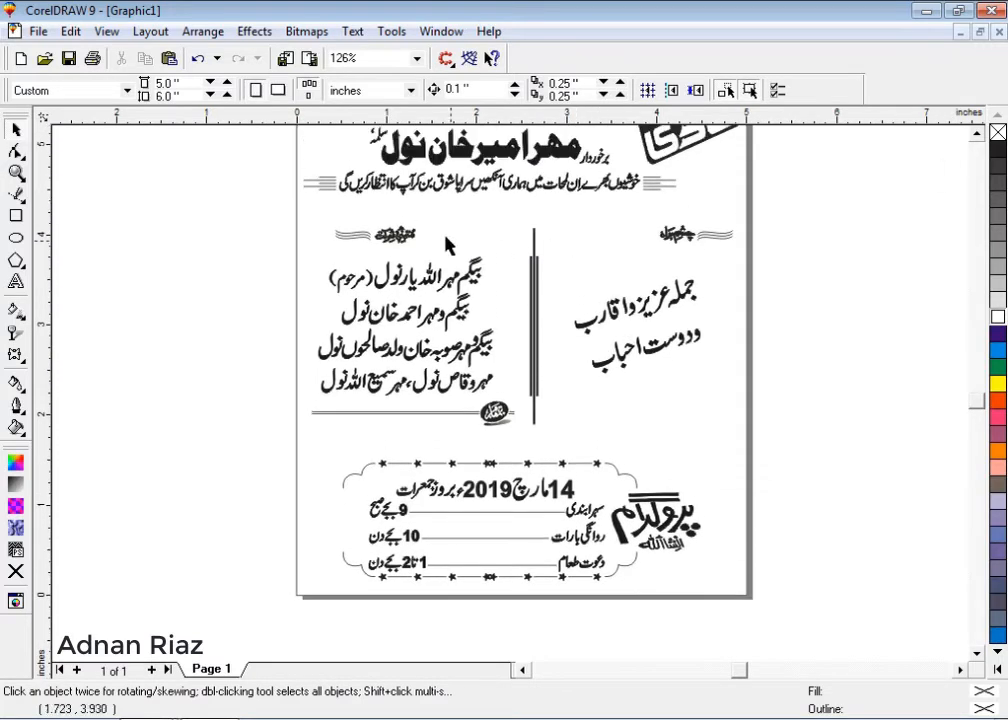
left_click(410, 236)
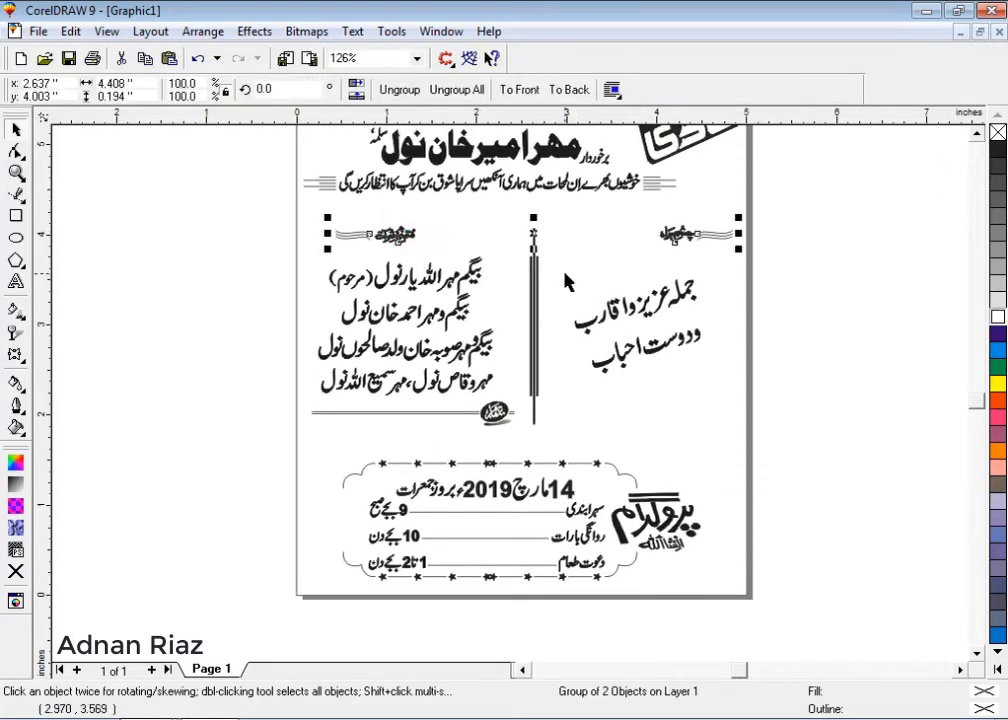
left_click(534, 295)
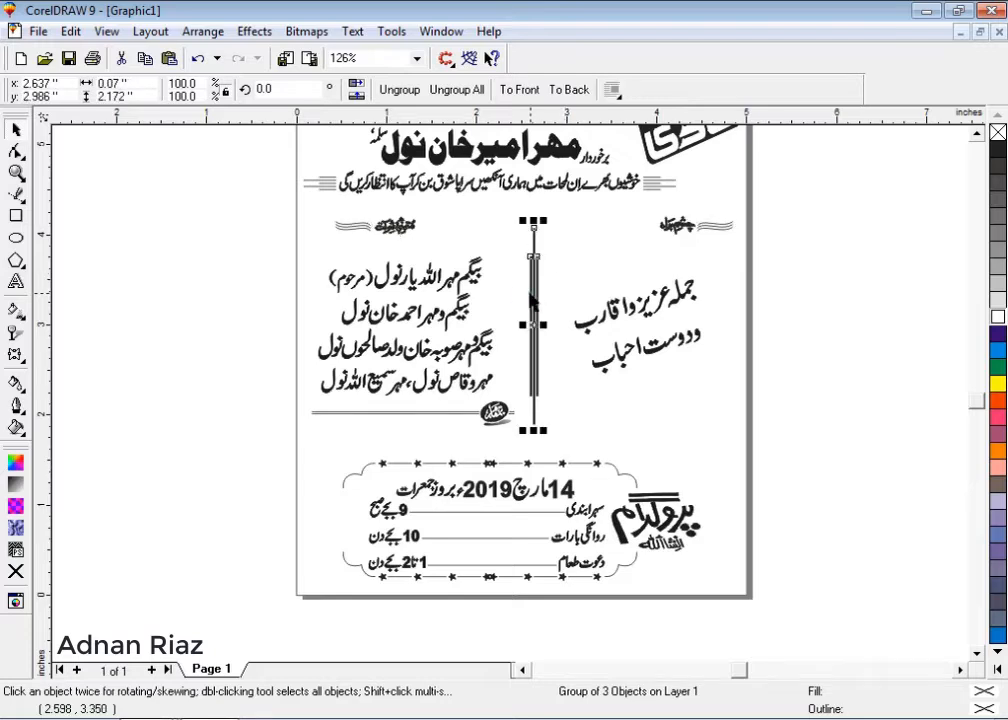
left_click(463, 312)
key("Up")
key("Up")
- Raise the venue line with its oval badge about 0.2 inch, closer to the list of names
left_click(493, 413)
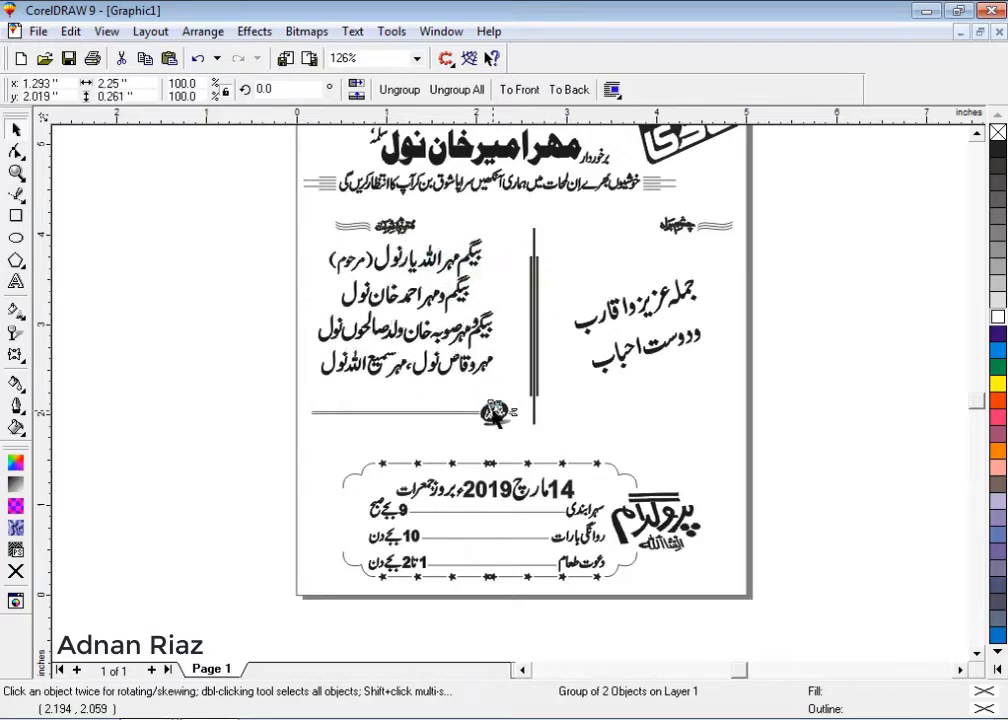
key("Up")
key("Up")
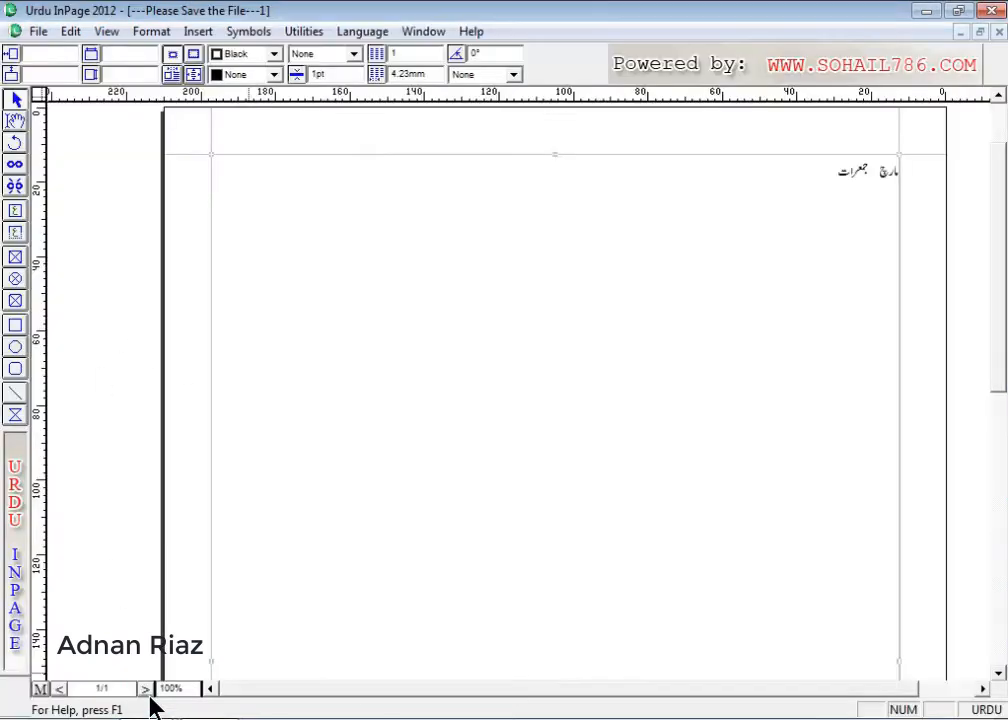
- In Urdu InPage, replace the existing date text with the venue's neighbourhood address in Urdu and copy its text box
left_click(15, 120)
left_click(447, 253)
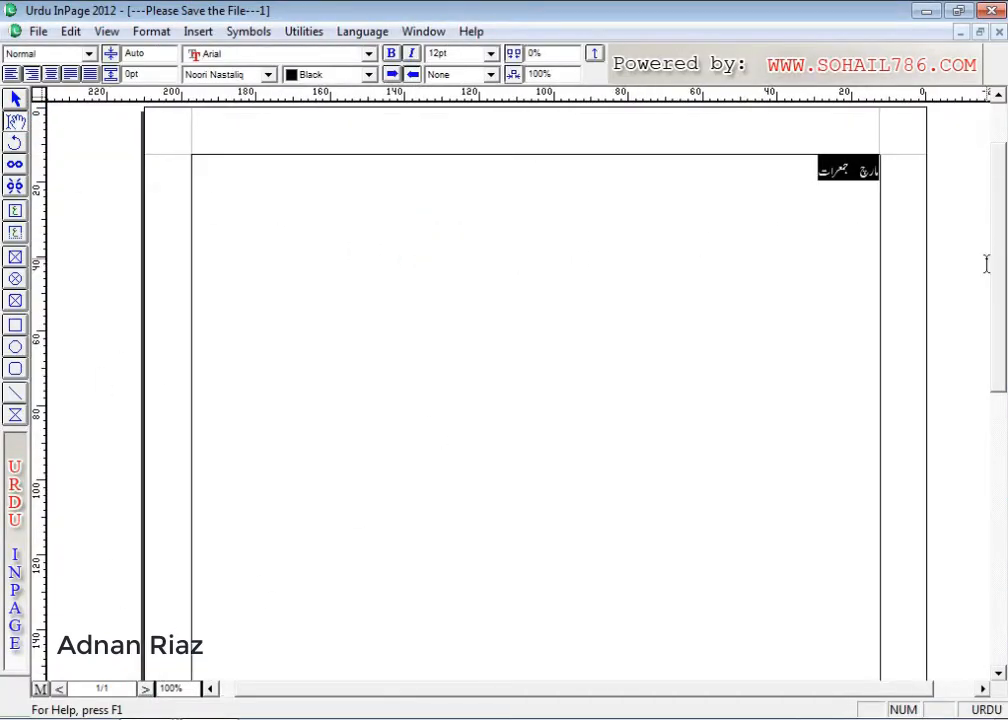
key("Delete")
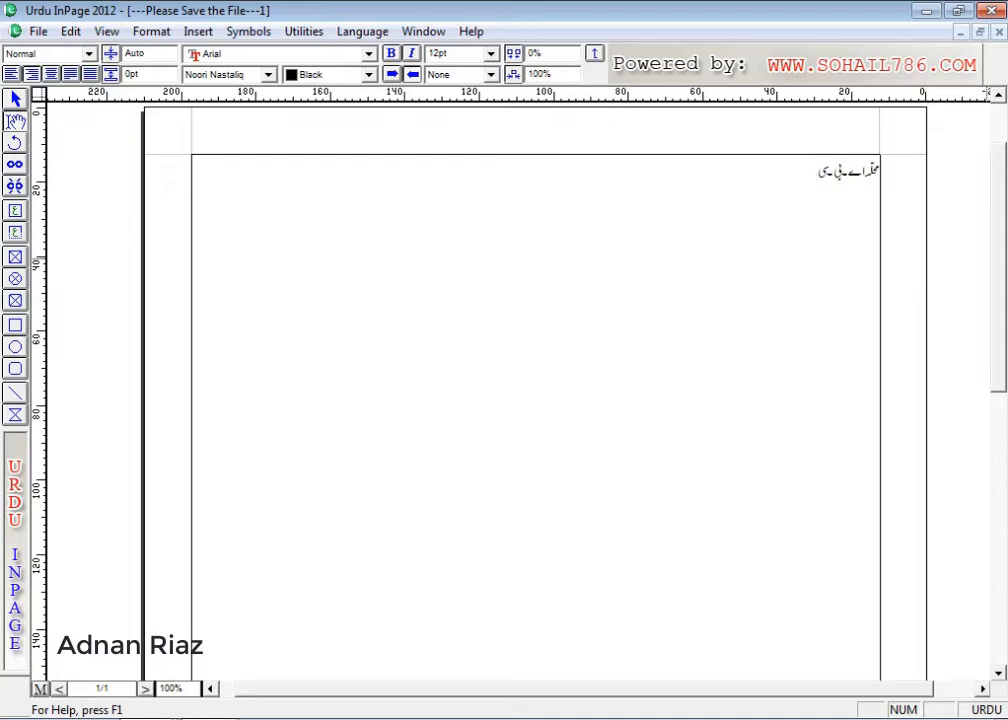
left_click(15, 99)
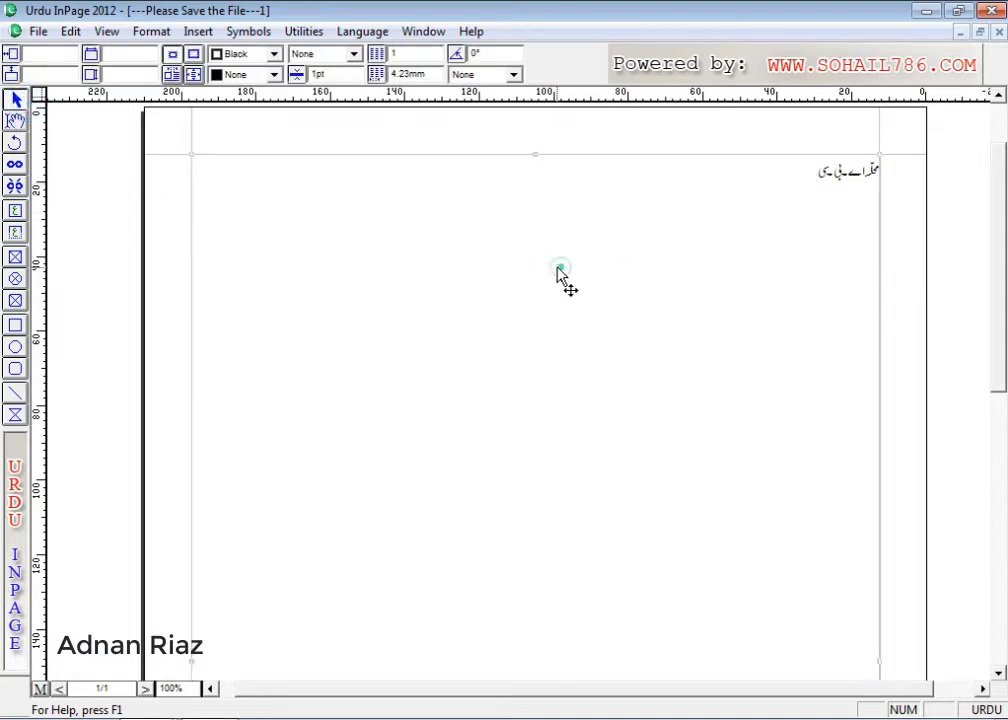
- Switch to CorelDRAW, paste the Urdu address text and scale it to 5 percent
key("alt+Tab")
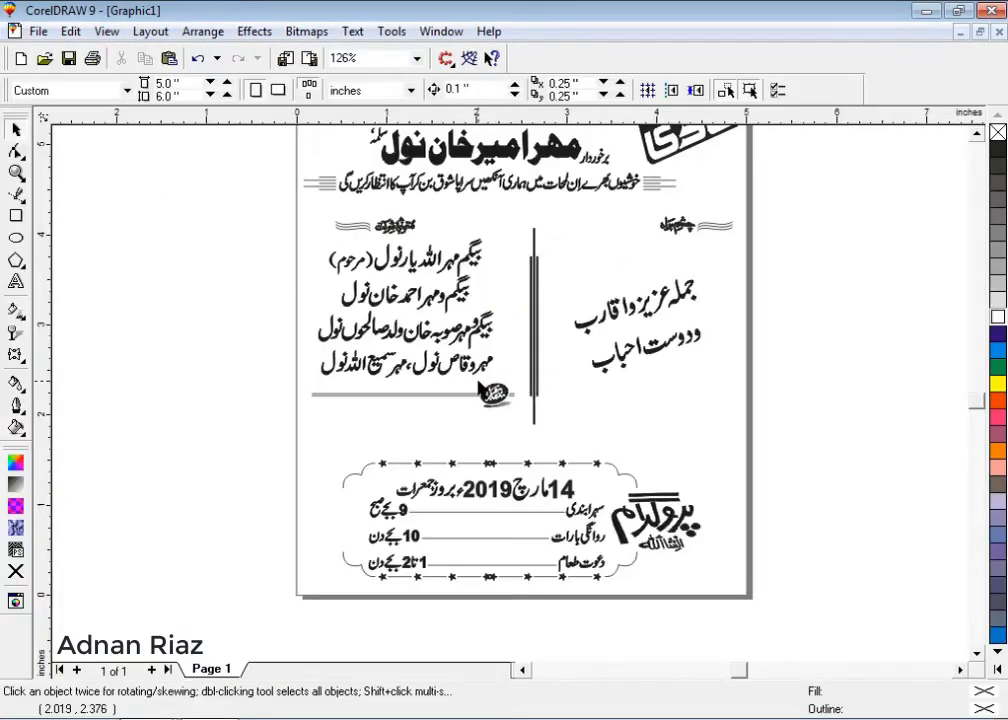
key("ctrl+v")
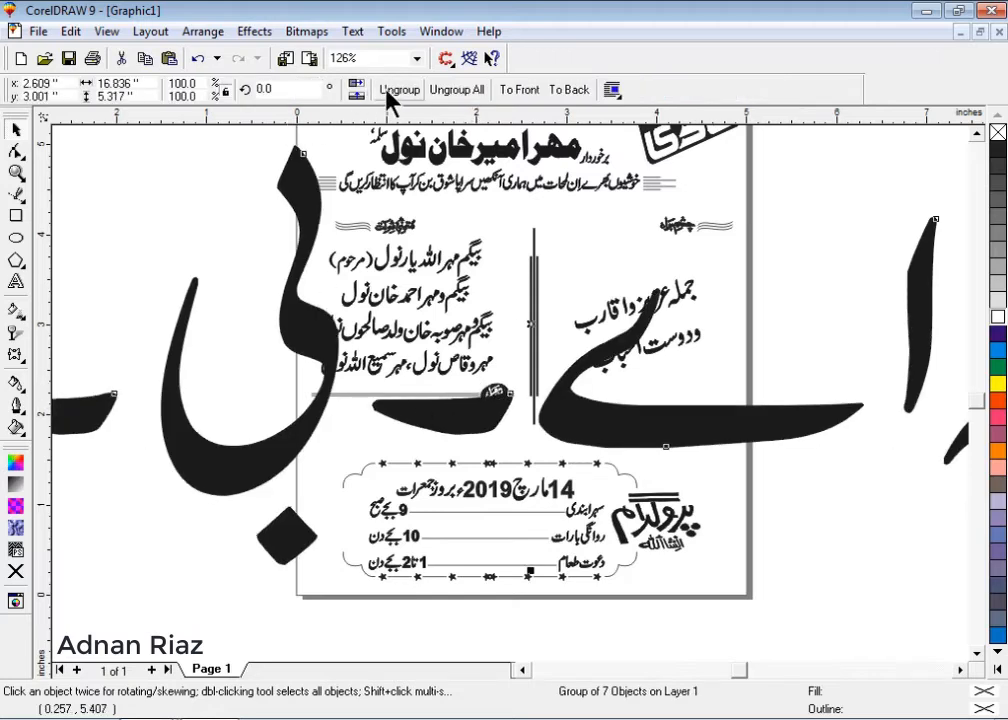
double_click(183, 83)
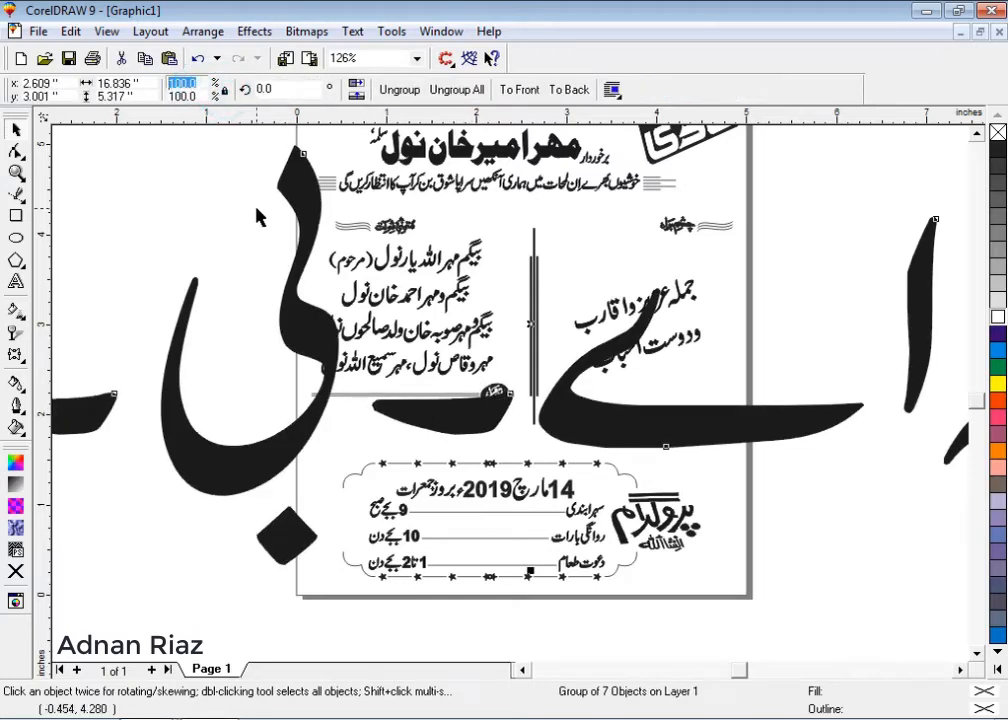
type("5")
key("Return")
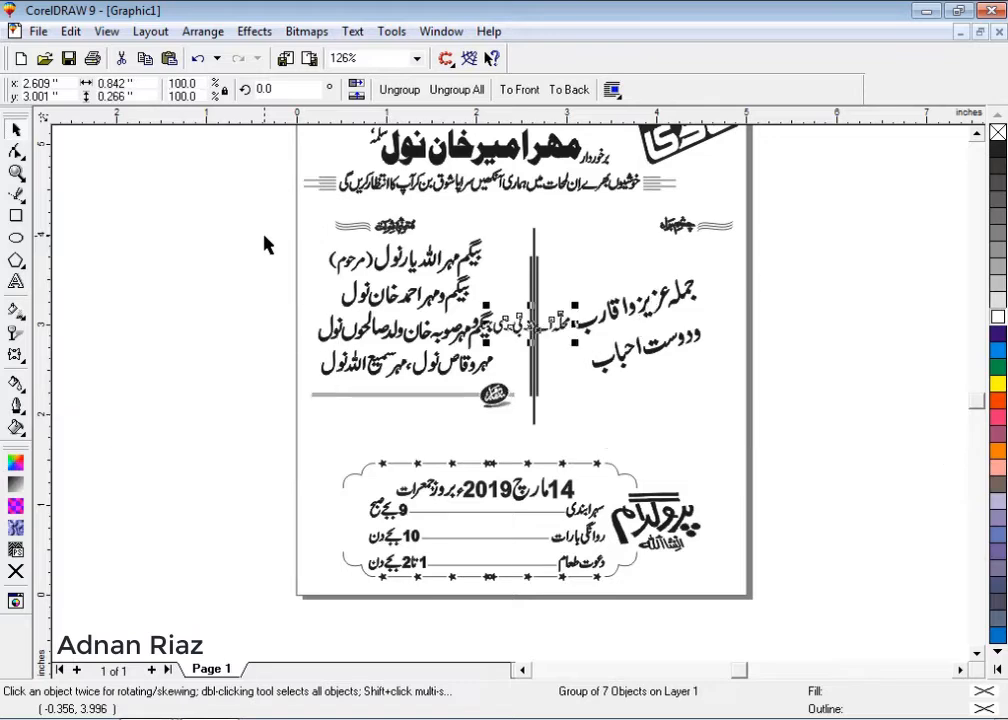
- Centre the address on the venue line and move it straight down to just below the line
left_click(419, 393, "shift")
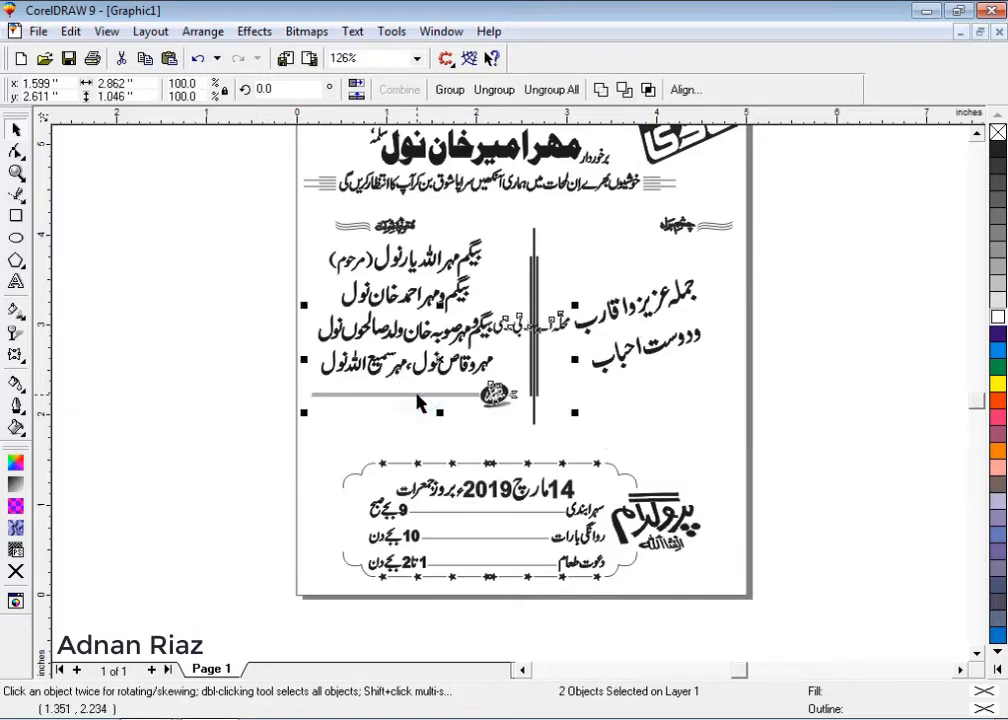
key("c")
key("e")
left_click(263, 378)
scroll(413, 402, "up", 6)
left_click_drag(427, 400, 419, 442)
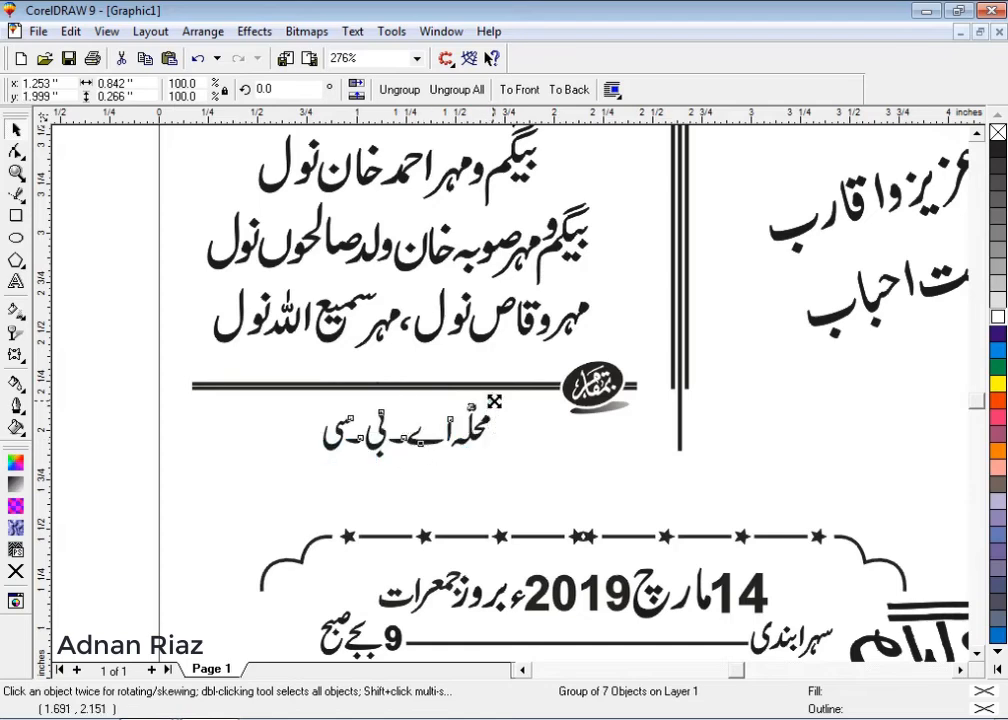
- Enlarge the address to about 0.94 inch wide and shift it beneath the venue line towards the oval badge
left_click_drag(492, 401, 500, 399)
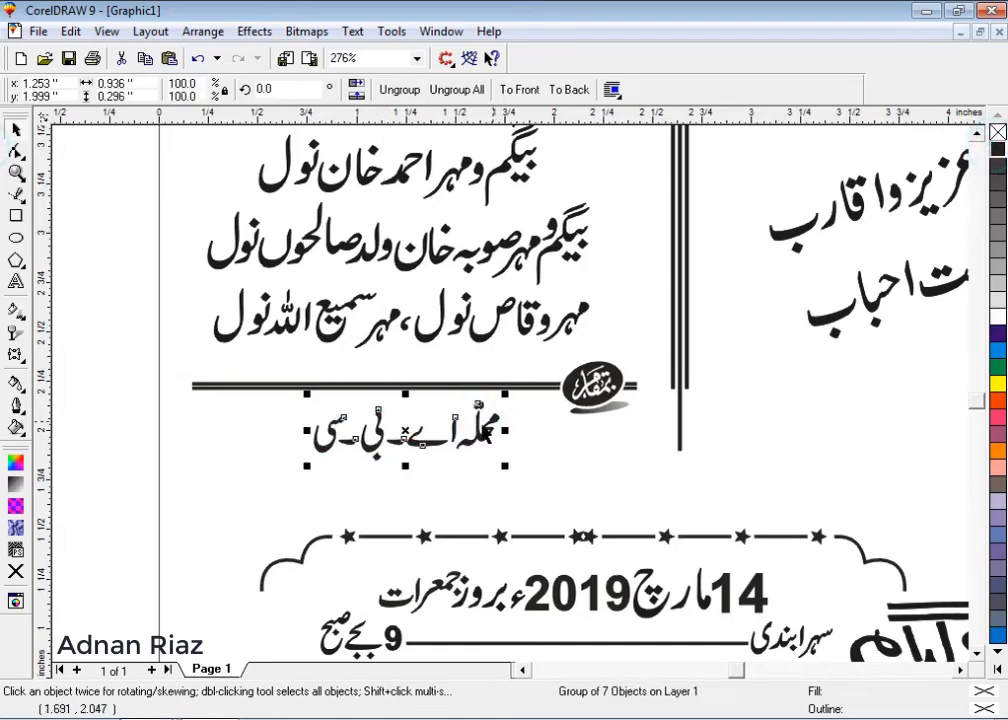
left_click(421, 389, "shift")
key("Escape")
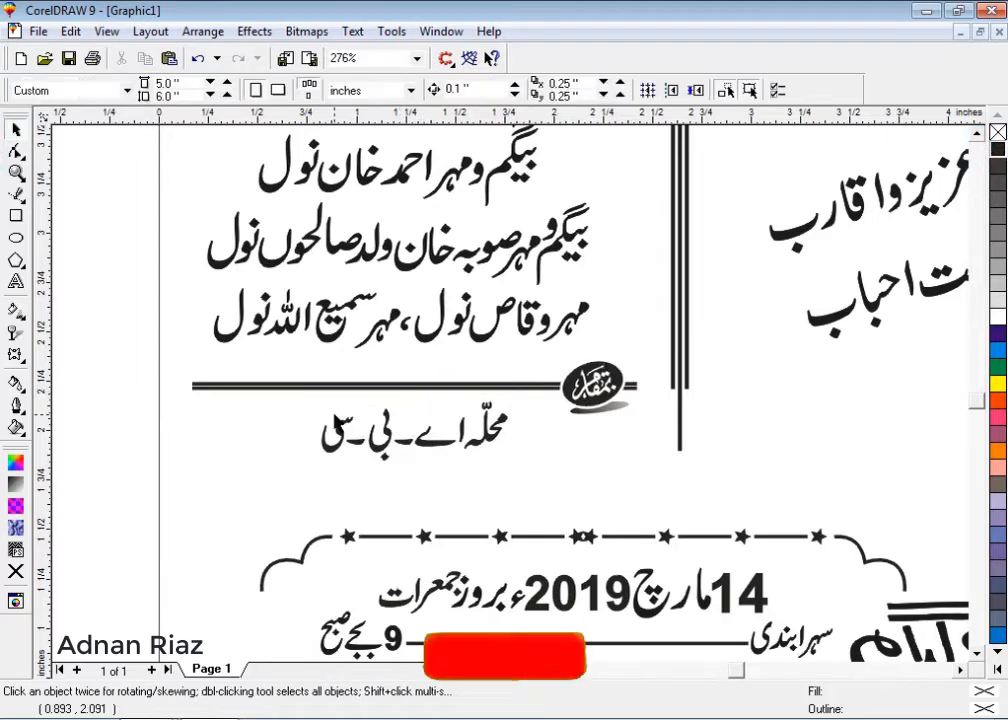
left_click(17, 280)
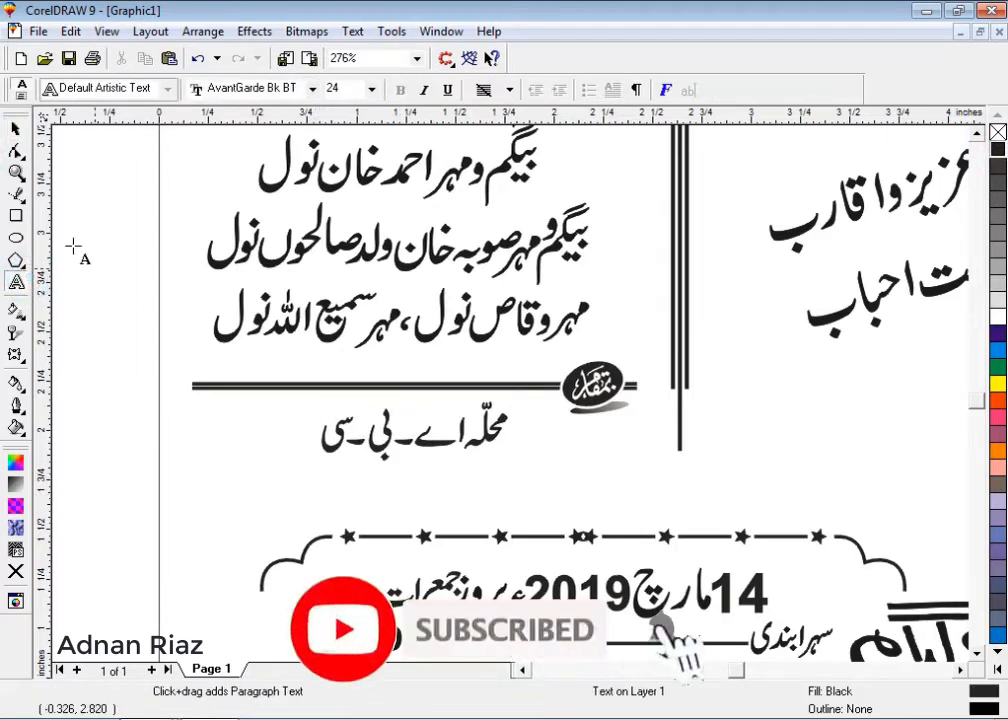
left_click(15, 131)
left_click_drag(437, 443, 493, 434)
left_click(100, 196)
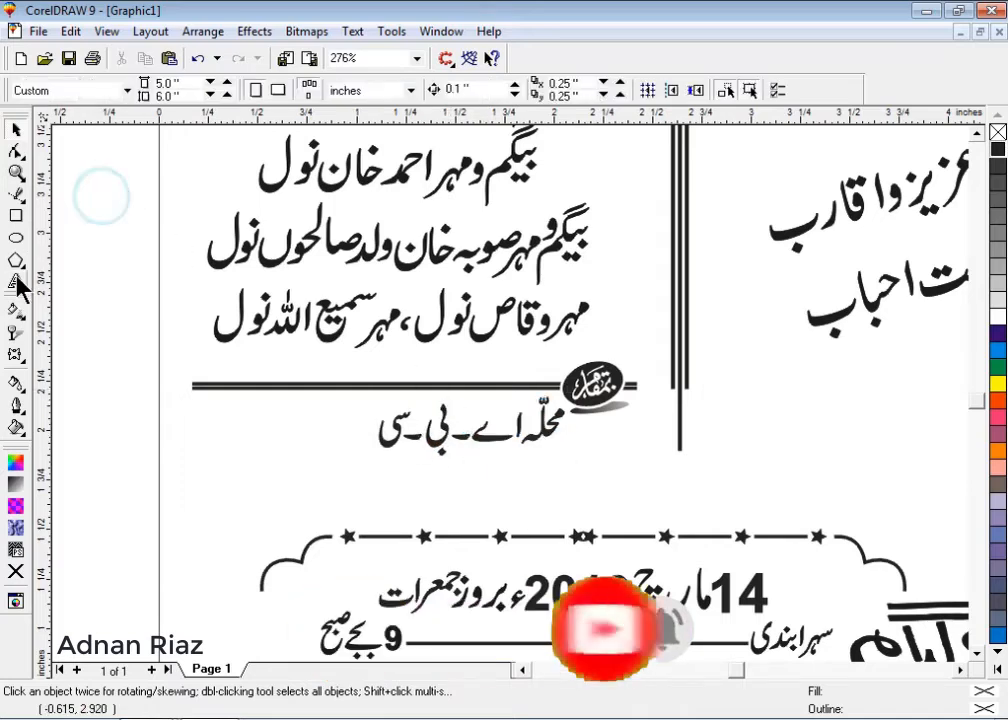
- Add the artistic text "Contact No.:" near the start of the venue line
left_click(17, 280)
left_click(228, 429)
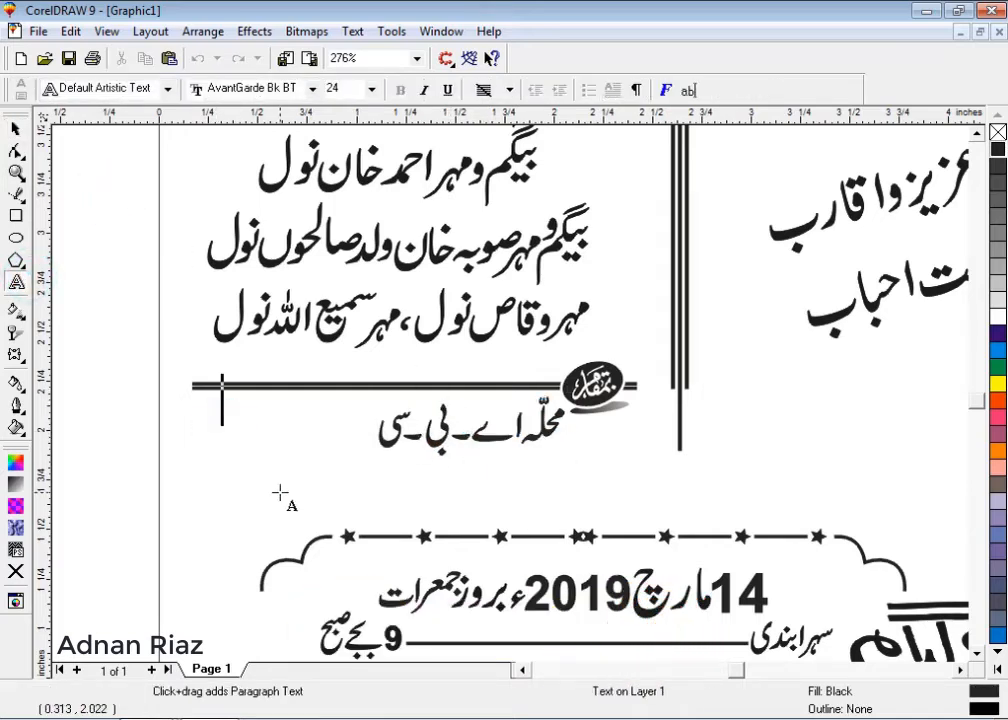
type("Cont")
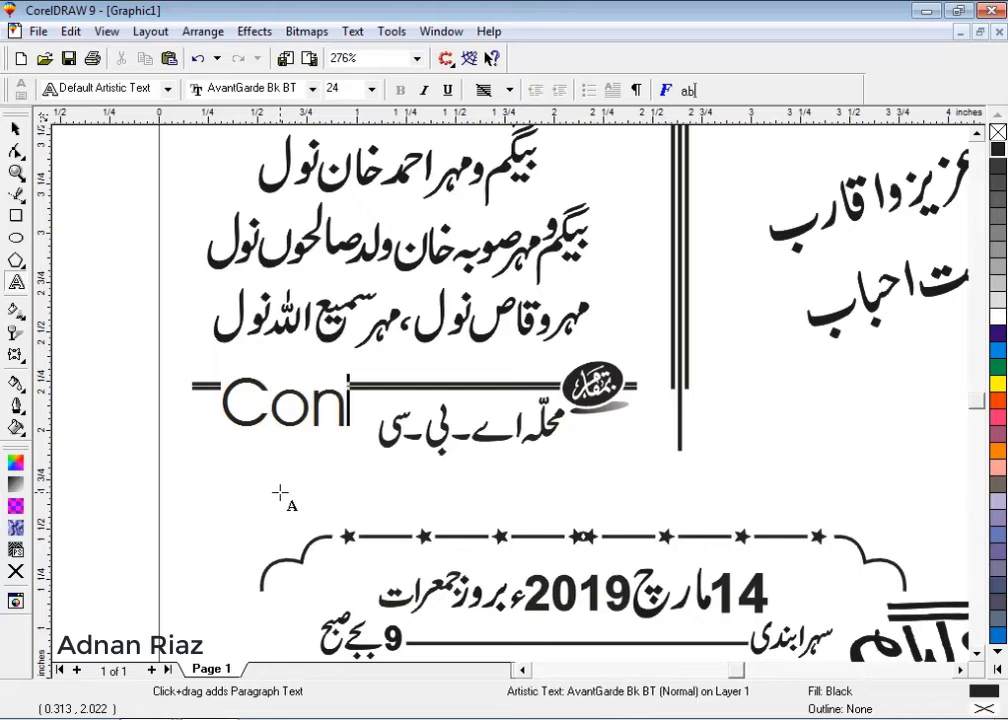
type("iact")
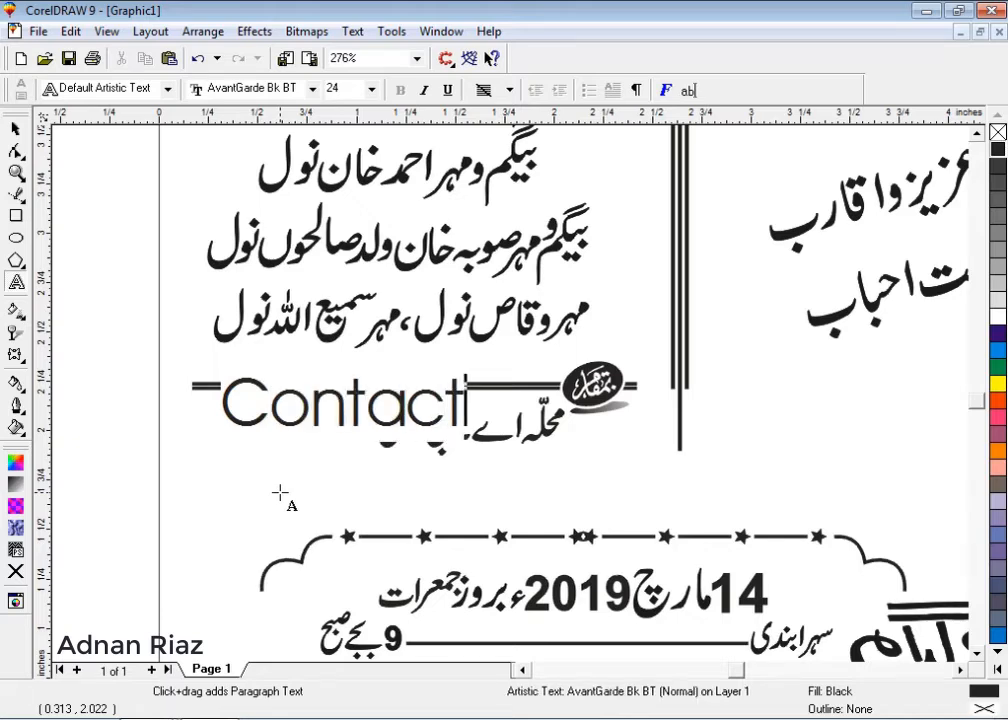
type(" No.:")
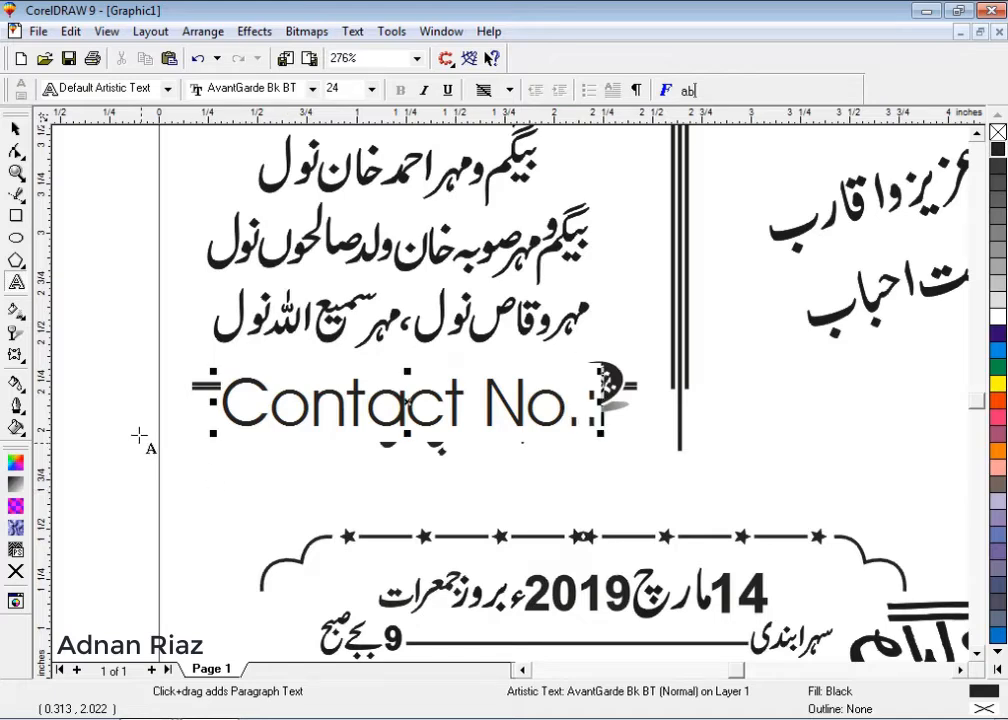
- Format the "Contact No.:" text in bold Arial
left_click_drag(212, 400, 596, 400)
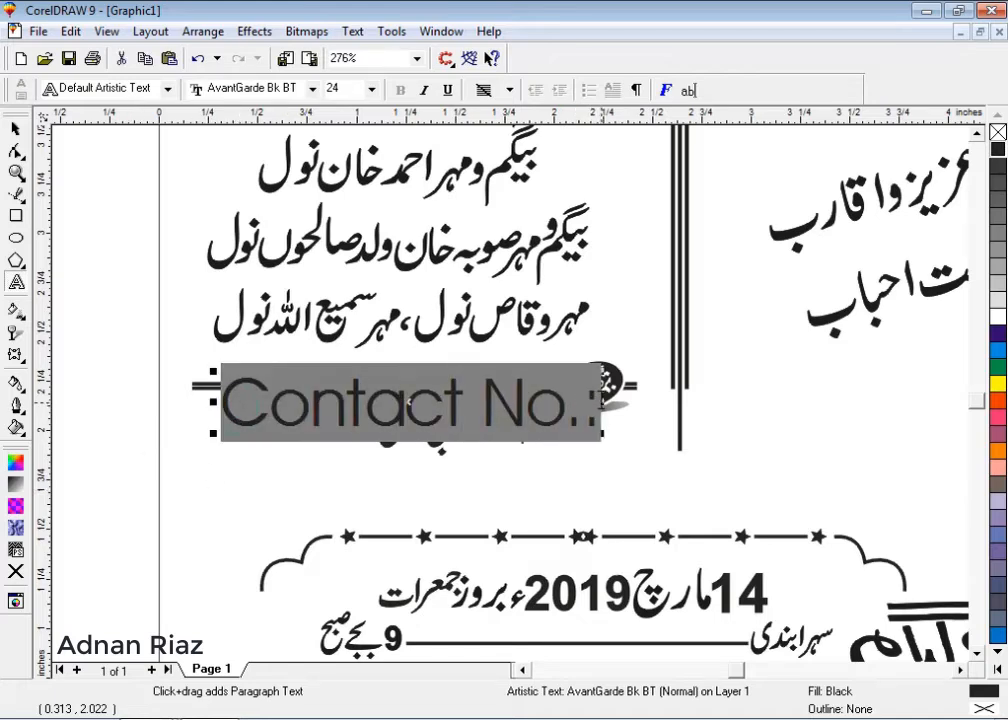
left_click(305, 89)
left_click(260, 130)
key("ctrl+b")
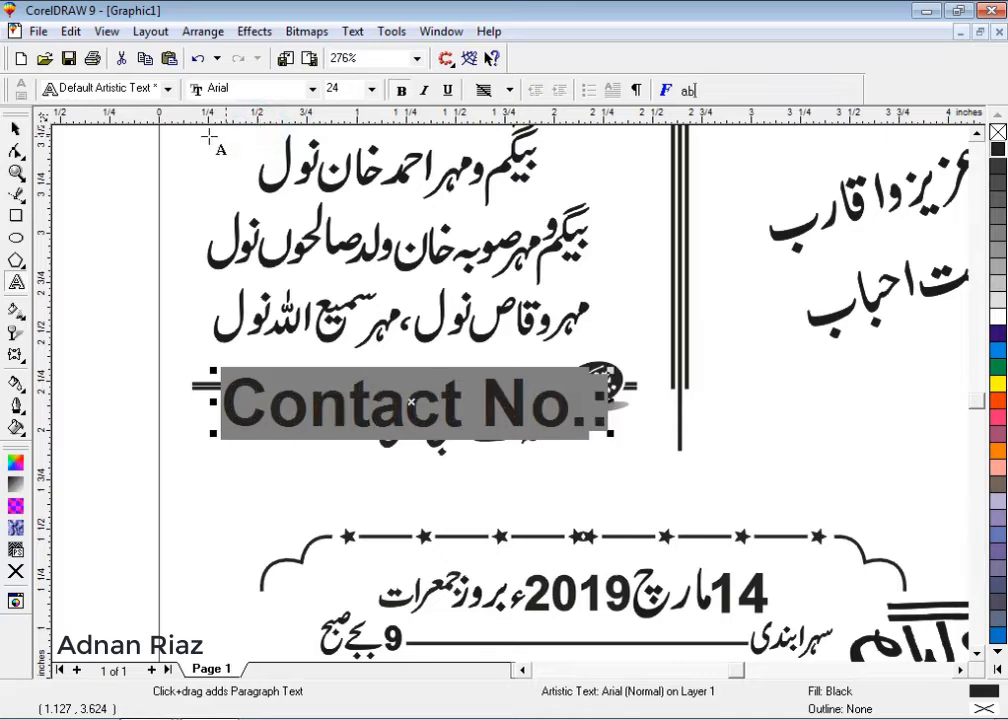
left_click(15, 129)
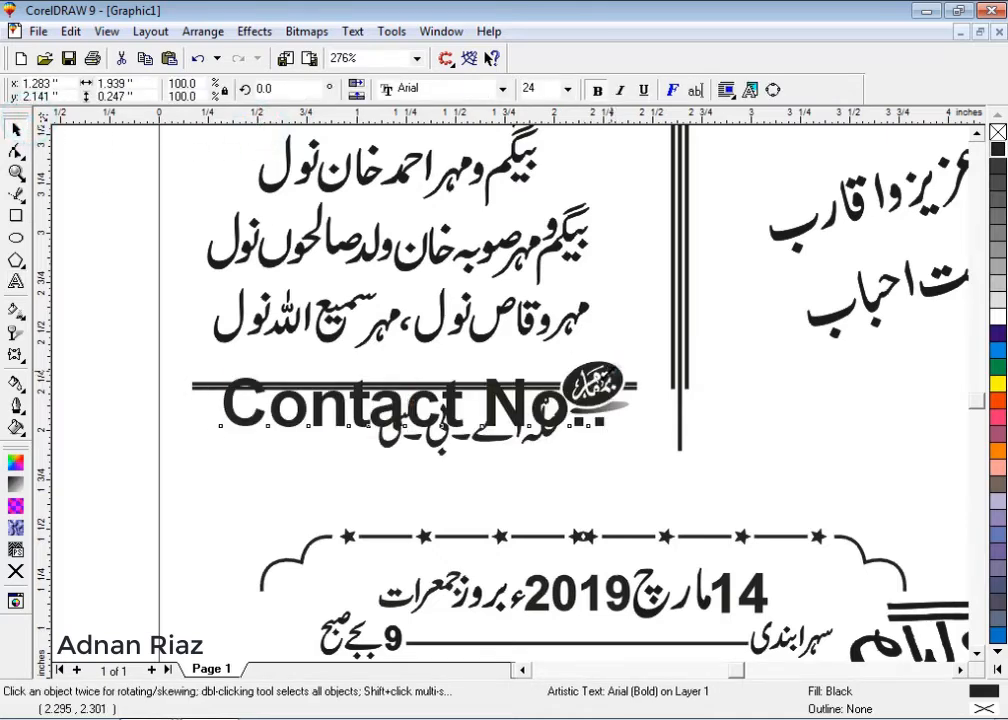
- Shrink the "Contact No.:" label to about 0.97 inch wide and place it beside the address below the venue line
left_click_drag(610, 371, 548, 396)
left_click_drag(343, 412, 305, 410)
left_click_drag(436, 408, 384, 414)
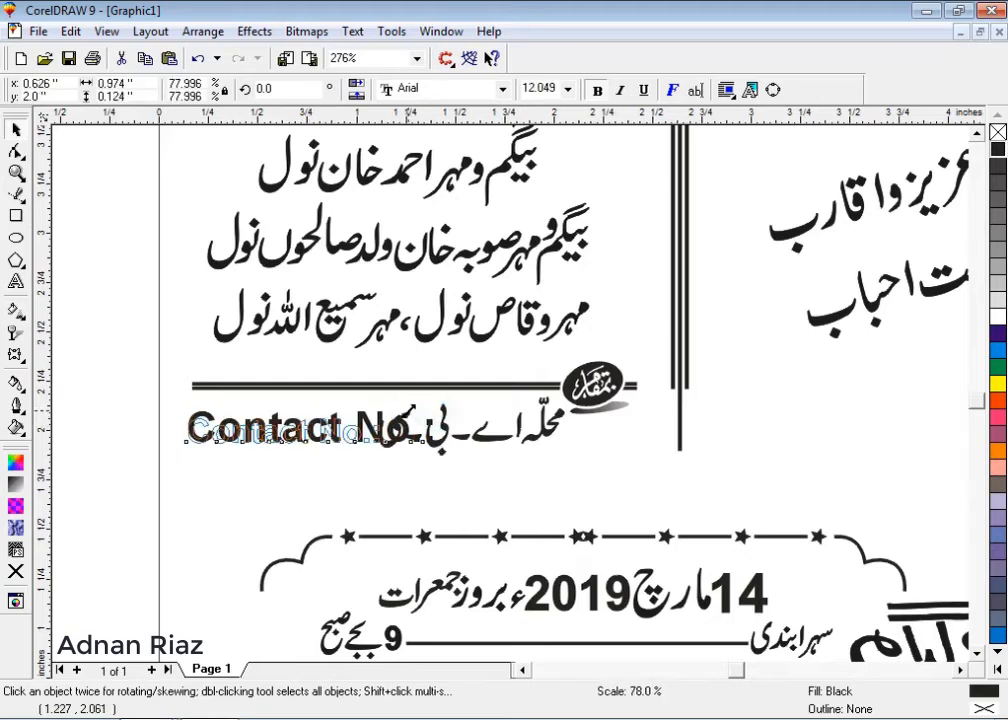
- Convert the "Contact No.:" label to curves, break it apart and combine the letters of "Contact" into one curve
key("ctrl+q")
left_click(381, 89)
left_click_drag(108, 288, 315, 476)
left_click(394, 88)
left_click_drag(137, 357, 189, 418)
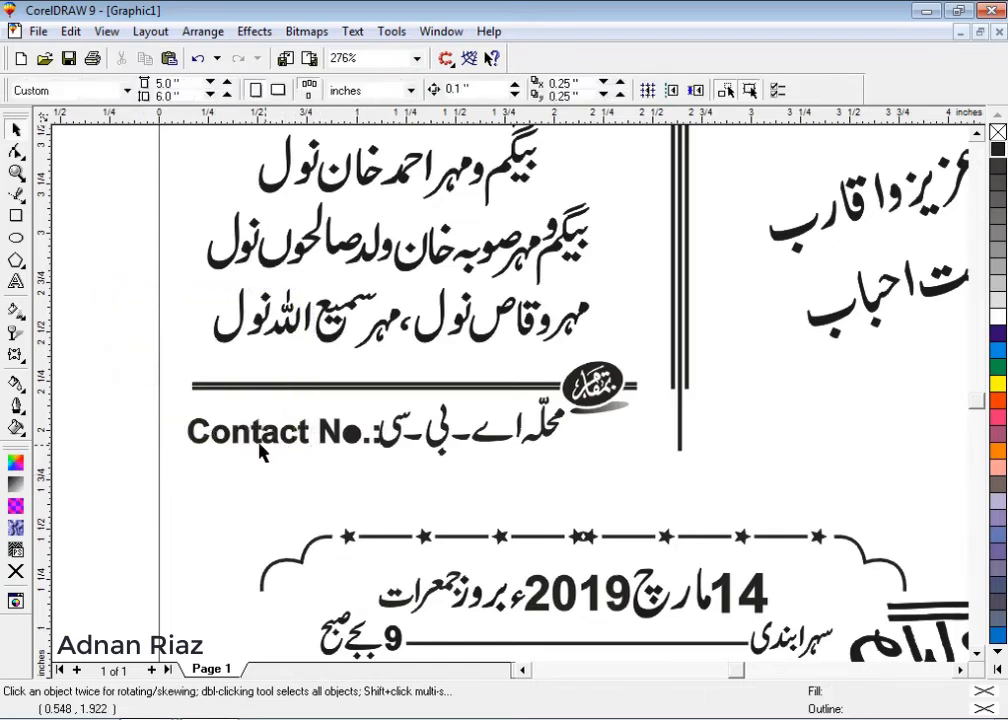
- Combine the full stop and the two colon dots of the contact label into one curve
scroll(260, 445, "up", 1)
left_click(416, 445)
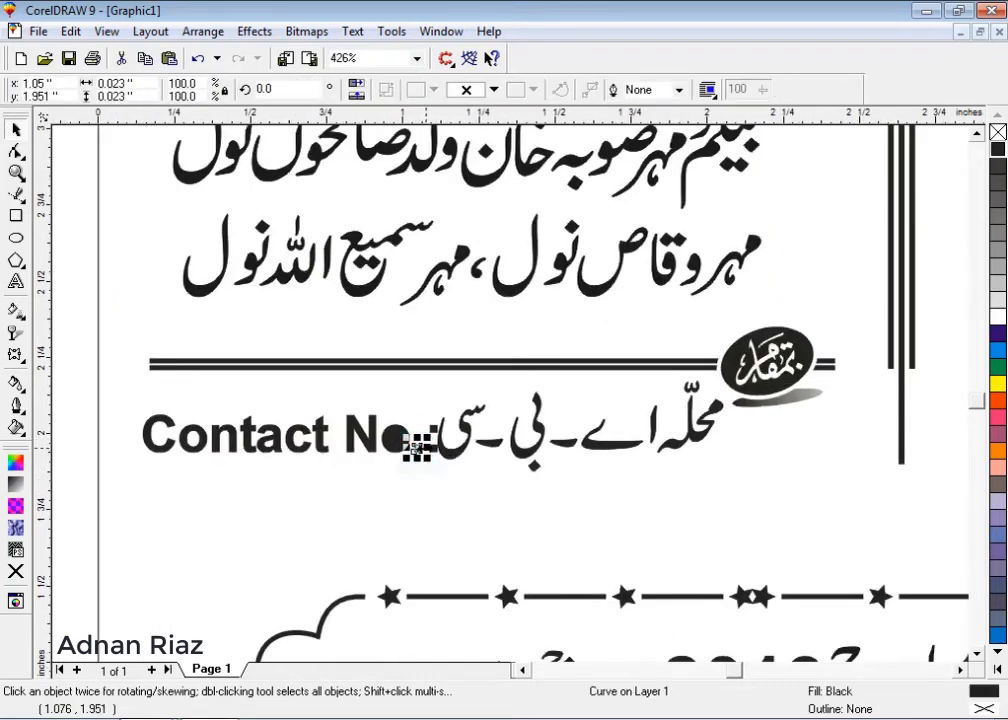
scroll(407, 456, "up", 1)
left_click(420, 458, "shift")
left_click(418, 452, "shift")
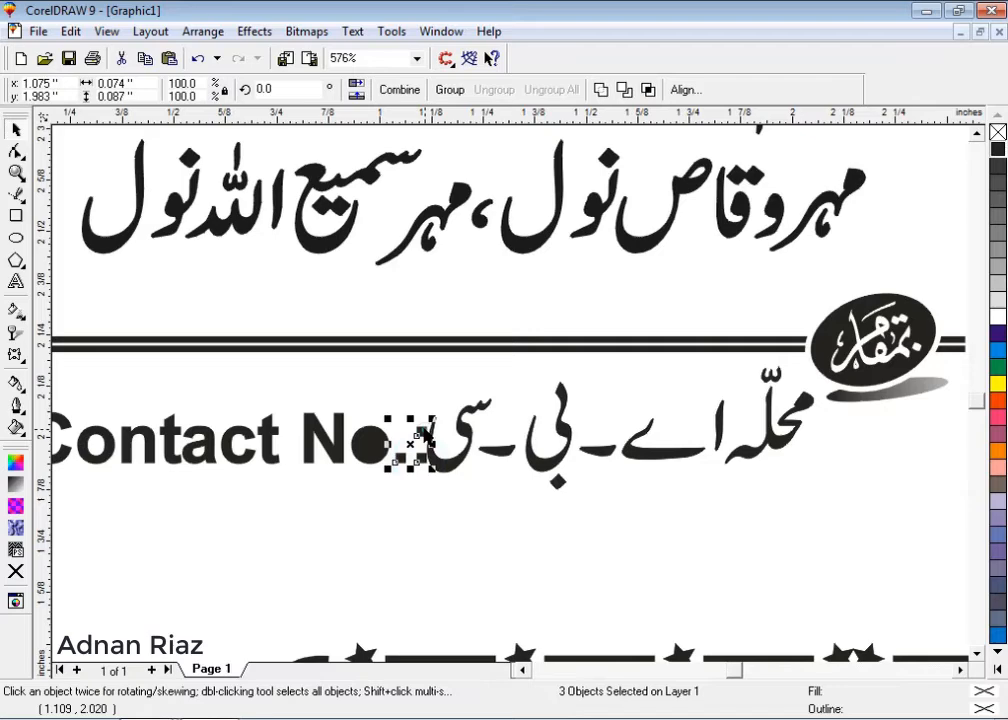
left_click(399, 89)
- Combine the letter pieces of "No" into one curve so the hole in the "o" is restored
left_click(325, 440, "shift")
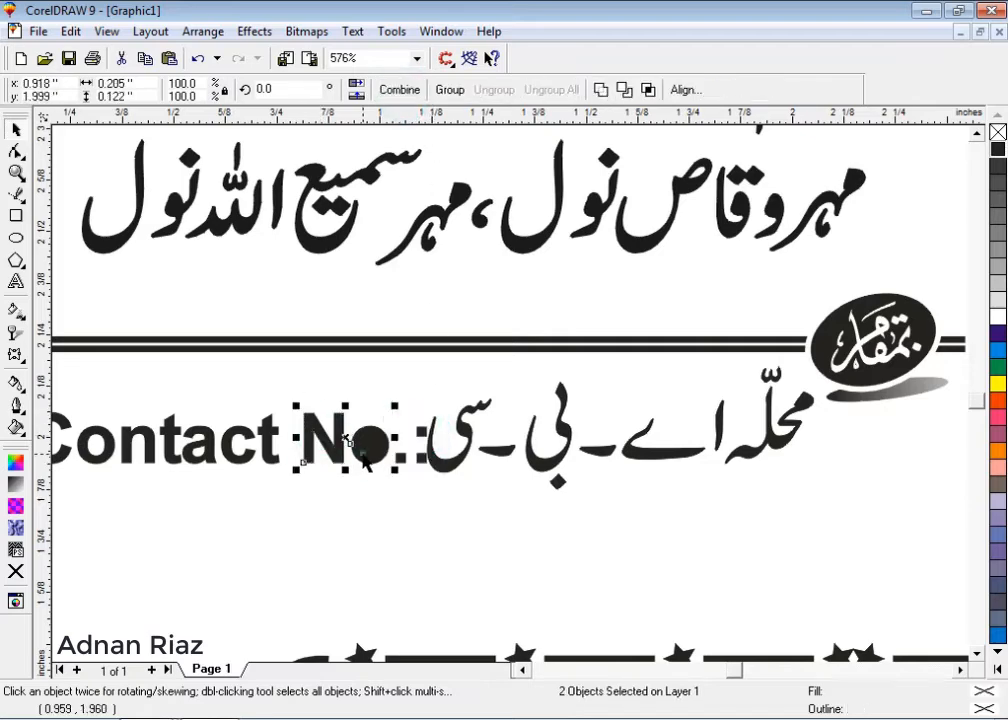
scroll(421, 356, "down", 1)
left_click_drag(68, 358, 405, 450)
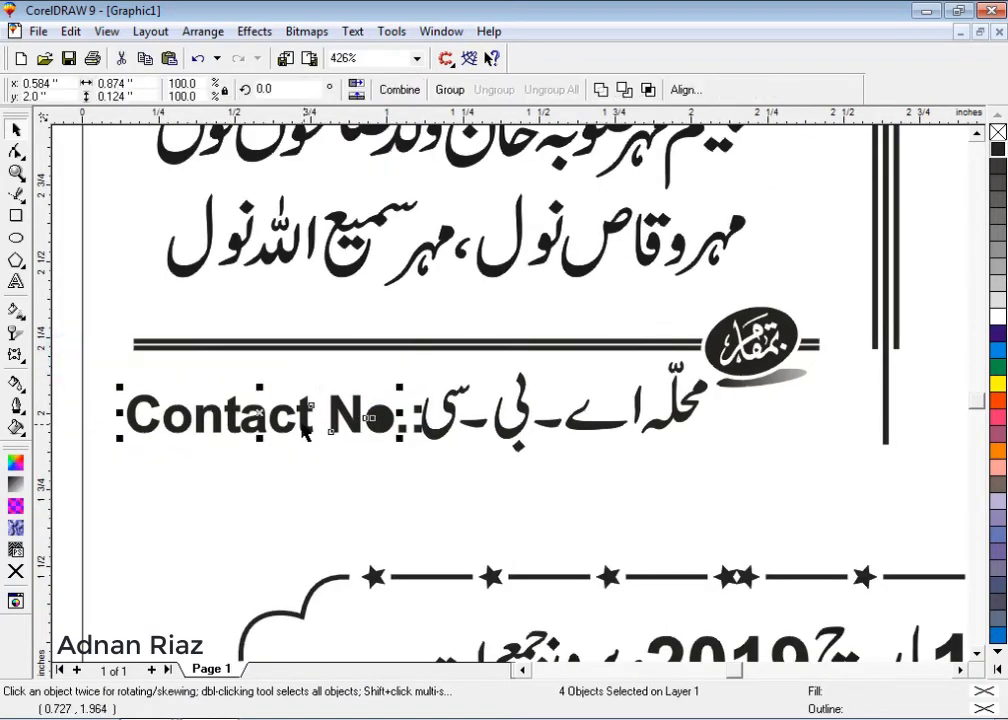
left_click(292, 427, "shift")
left_click(405, 92)
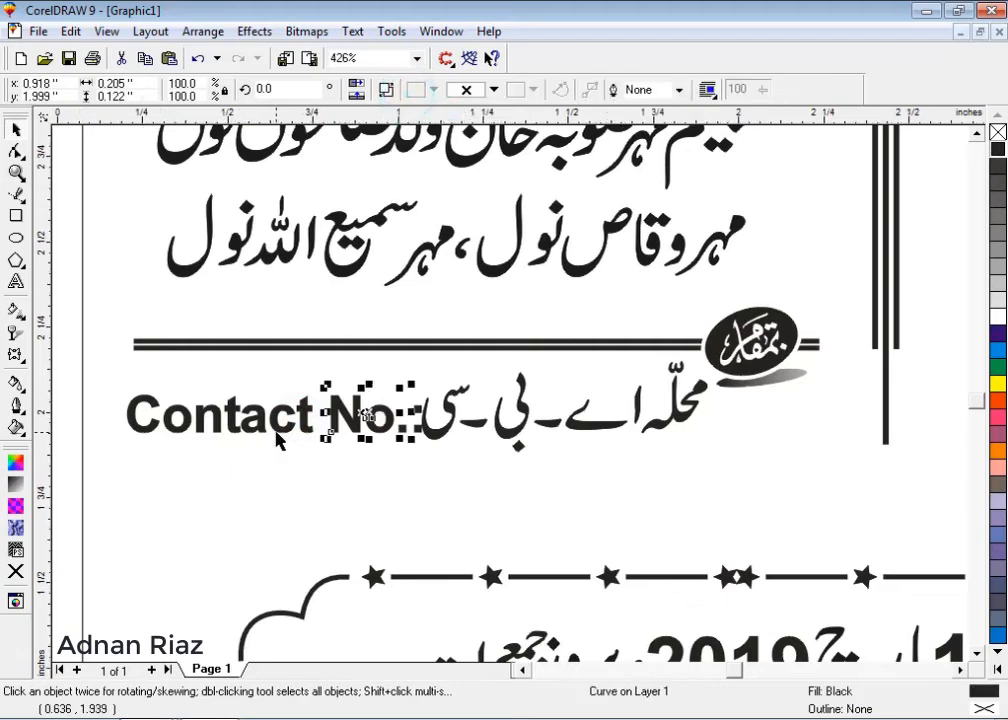
- Move "No" closer to "Contact" to tighten the word gap
scroll(388, 411, "up", 2)
left_click_drag(390, 410, 373, 410)
left_click(298, 450, "shift")
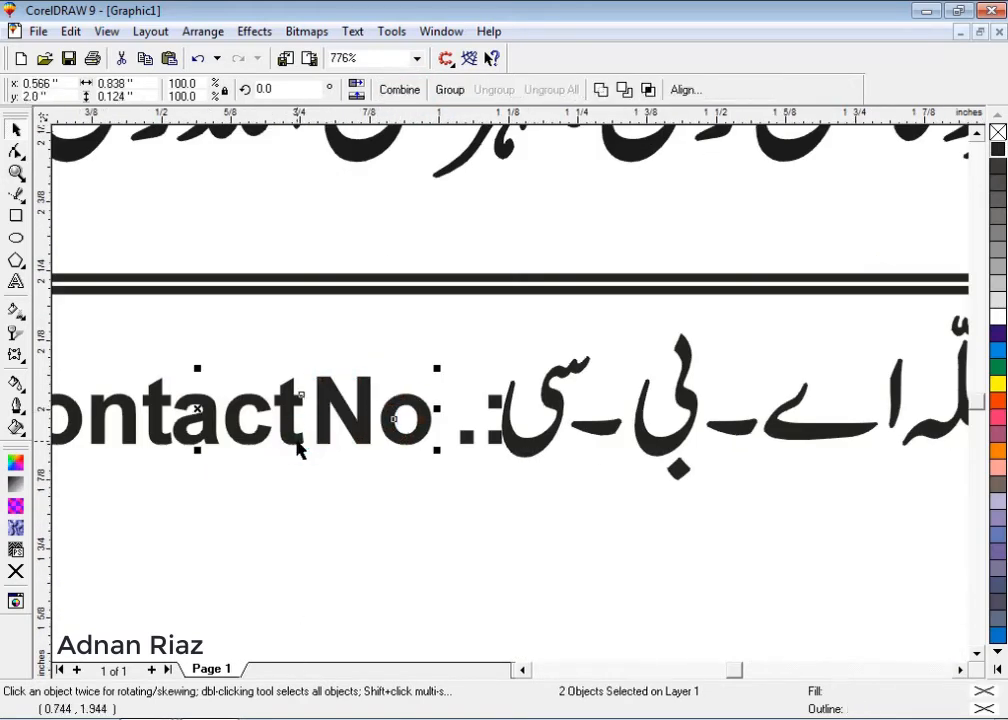
key("Escape")
scroll(299, 443, "down", 2)
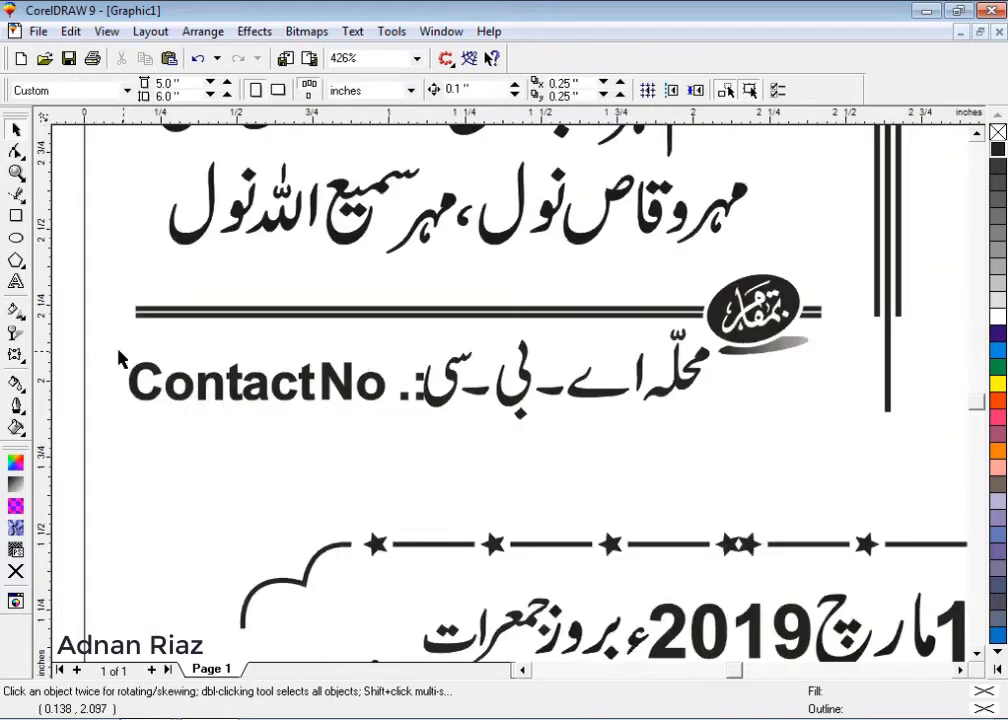
- Combine "Contact" and "No", move the ".:" marks up against them and merge everything into one curve
left_click_drag(72, 336, 384, 430)
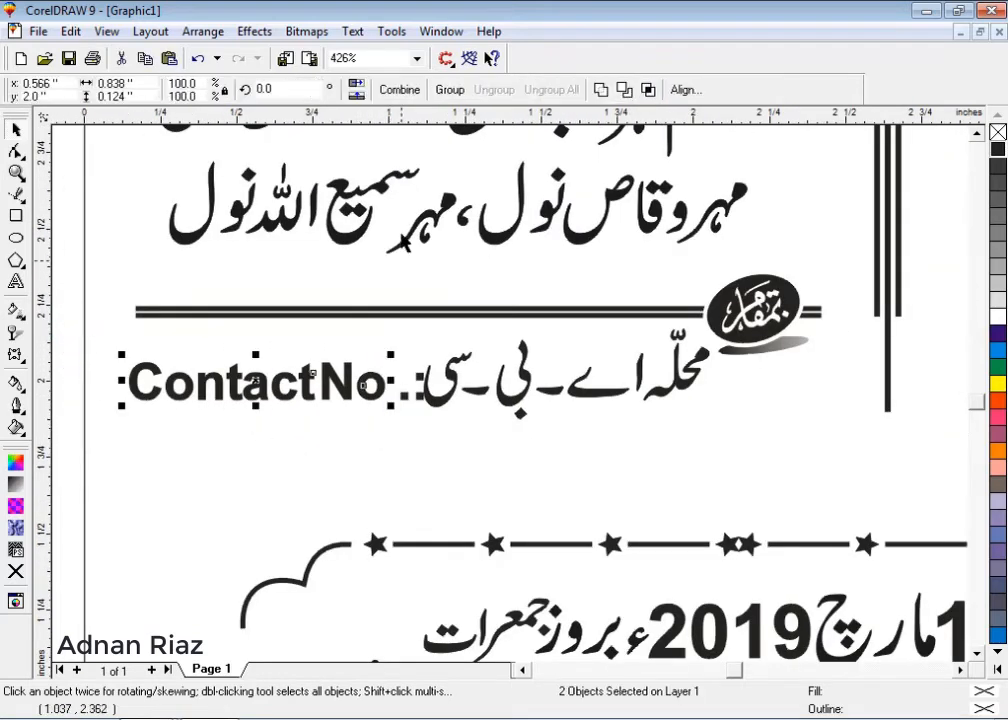
left_click(402, 91)
left_click_drag(417, 378, 399, 390)
left_click(372, 400, "shift")
left_click(402, 91)
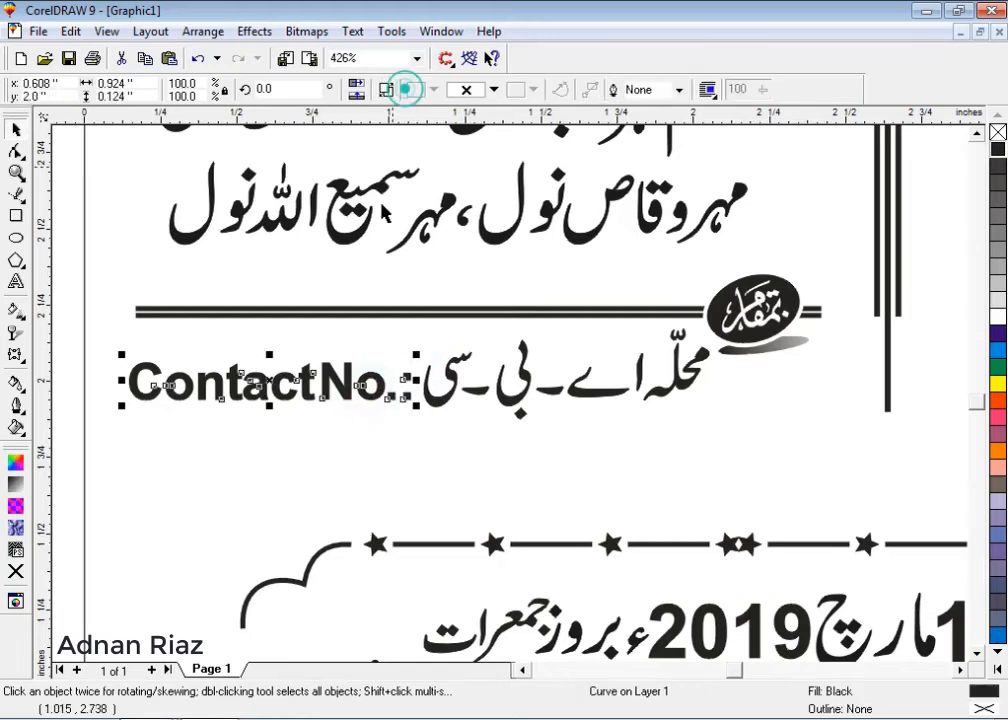
- Align the contact label with the Urdu address on a common horizontal centre line
left_click(432, 410, "shift")
key("e")
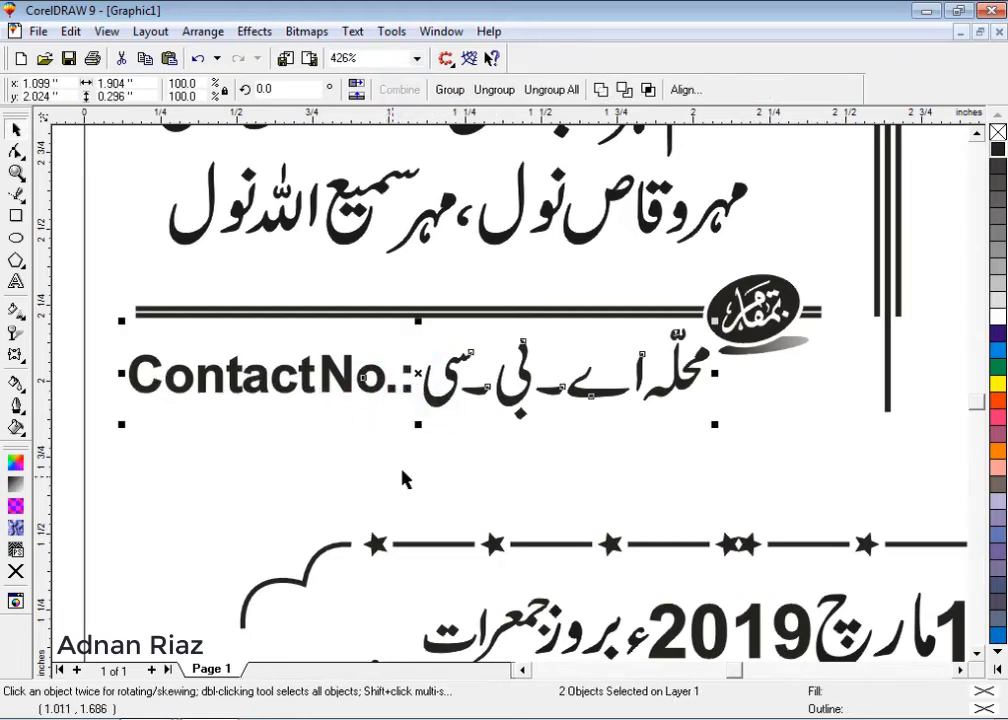
left_click(405, 474)
- Enlarge the programme group to about 4.8 inches wide, keeping it centred, and raise it 0.2 inch
key("F3")
scroll(351, 333, "down", 3)
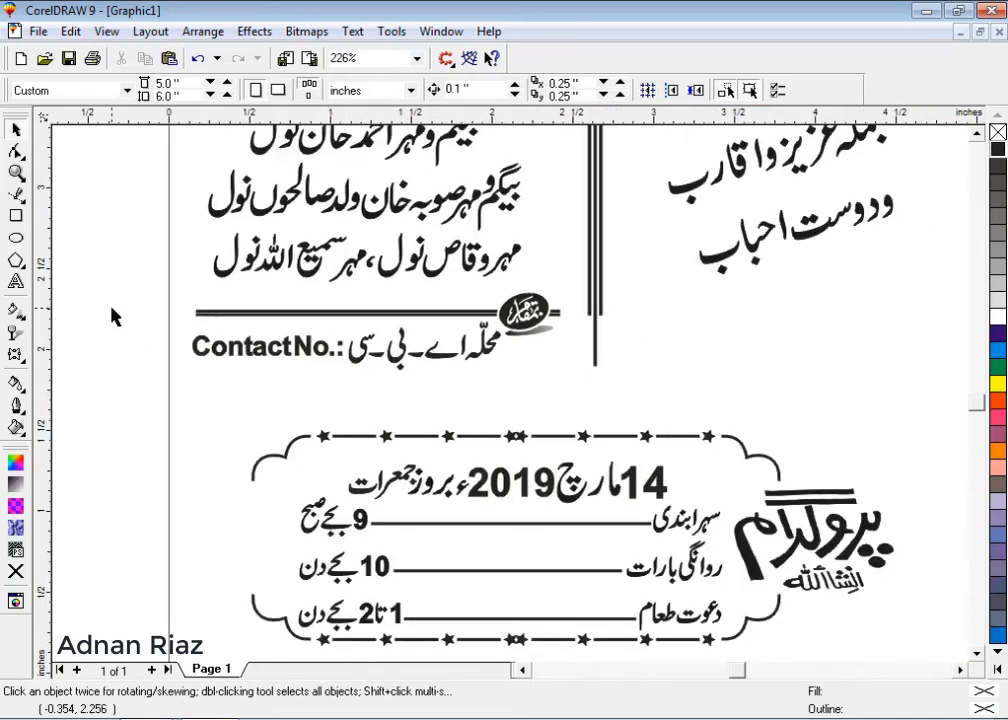
left_click(724, 463)
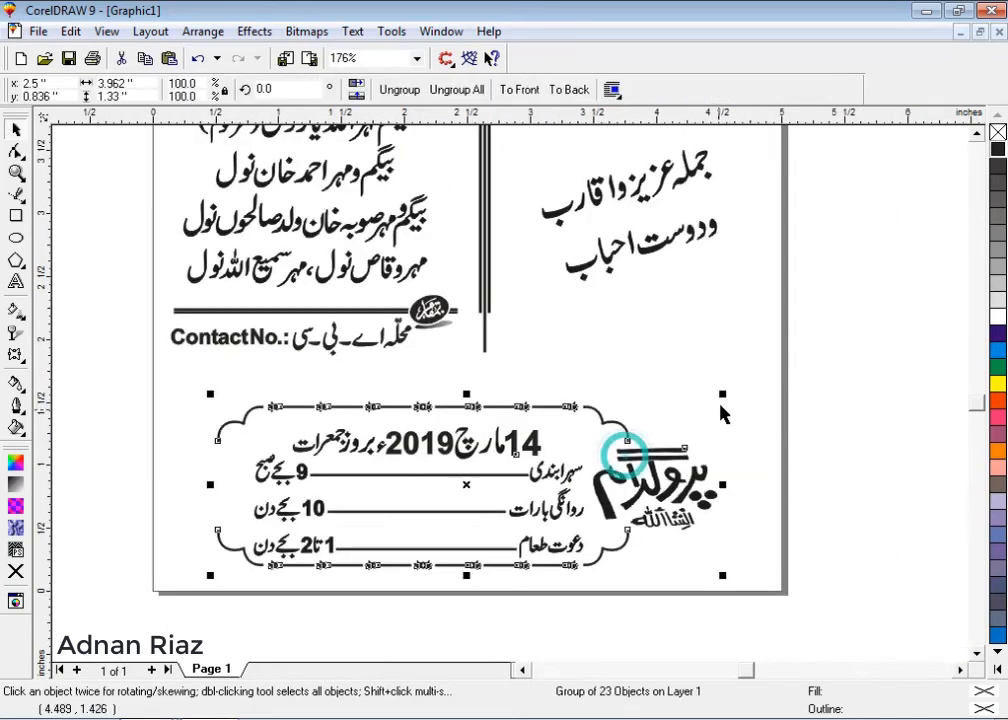
left_click_drag(722, 396, 773, 377)
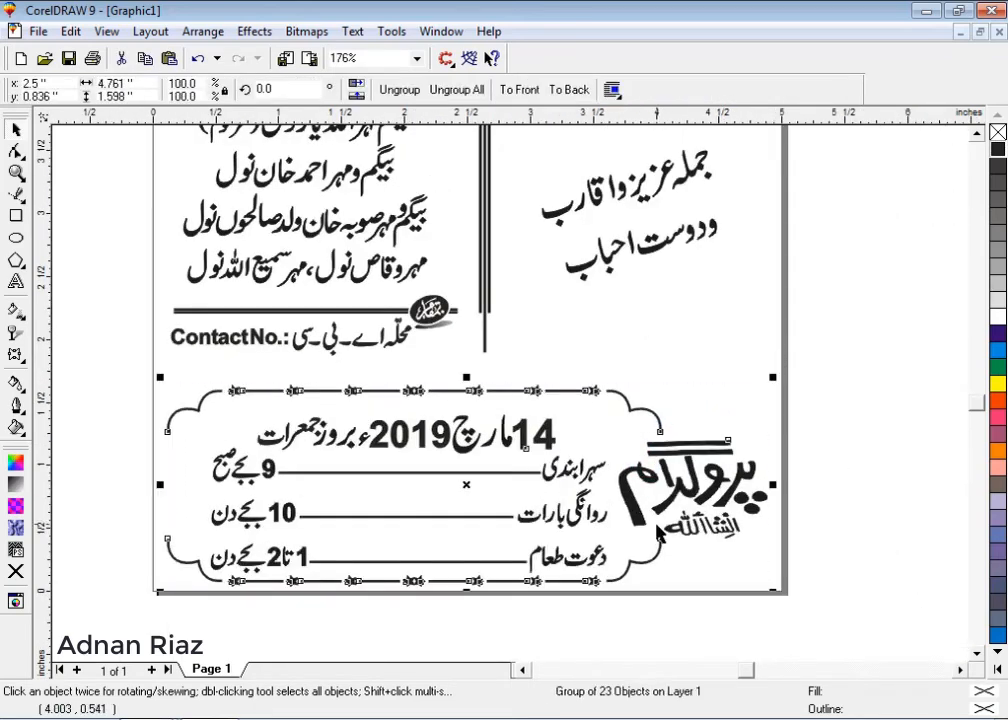
key("Up")
key("Up")
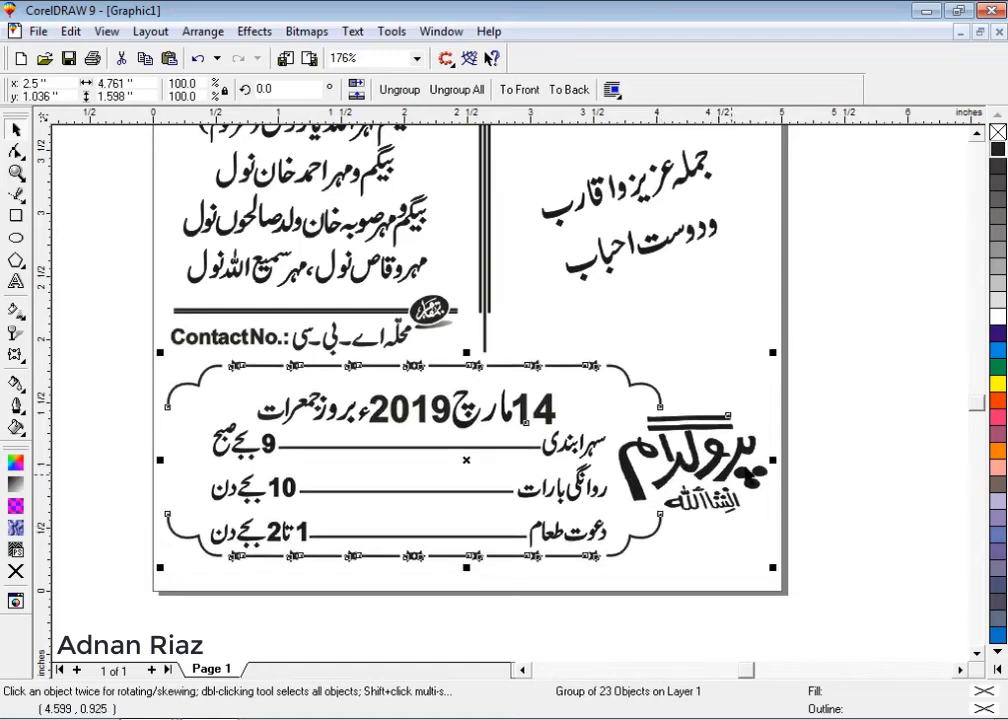
left_click_drag(773, 353, 776, 349)
left_click(670, 298, "shift")
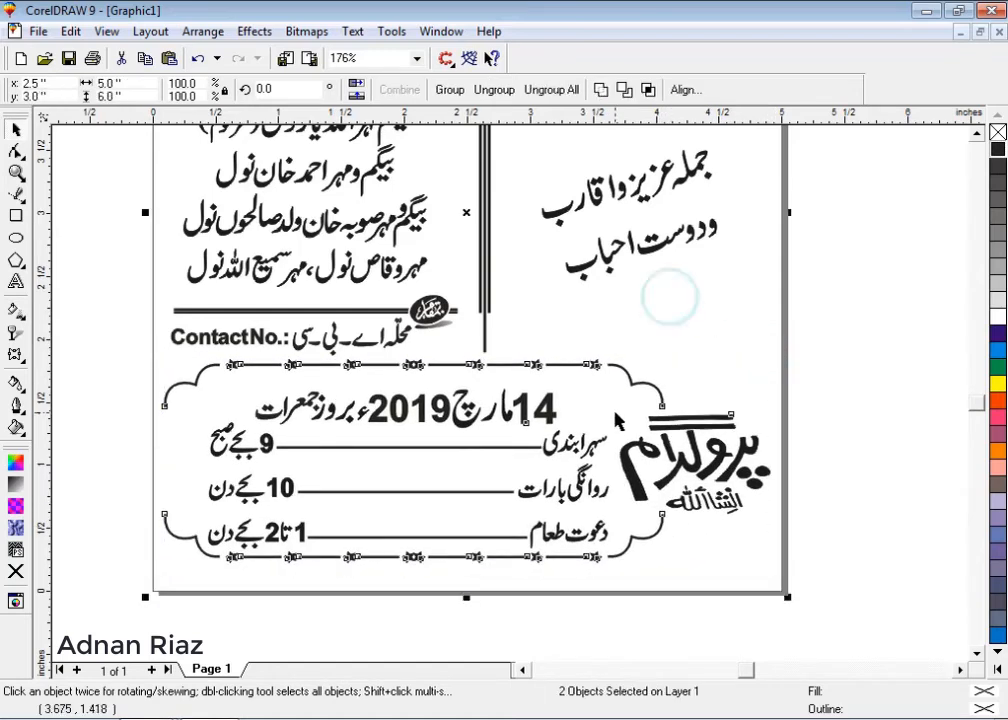
left_click(871, 466)
scroll(590, 487, "down", 2)
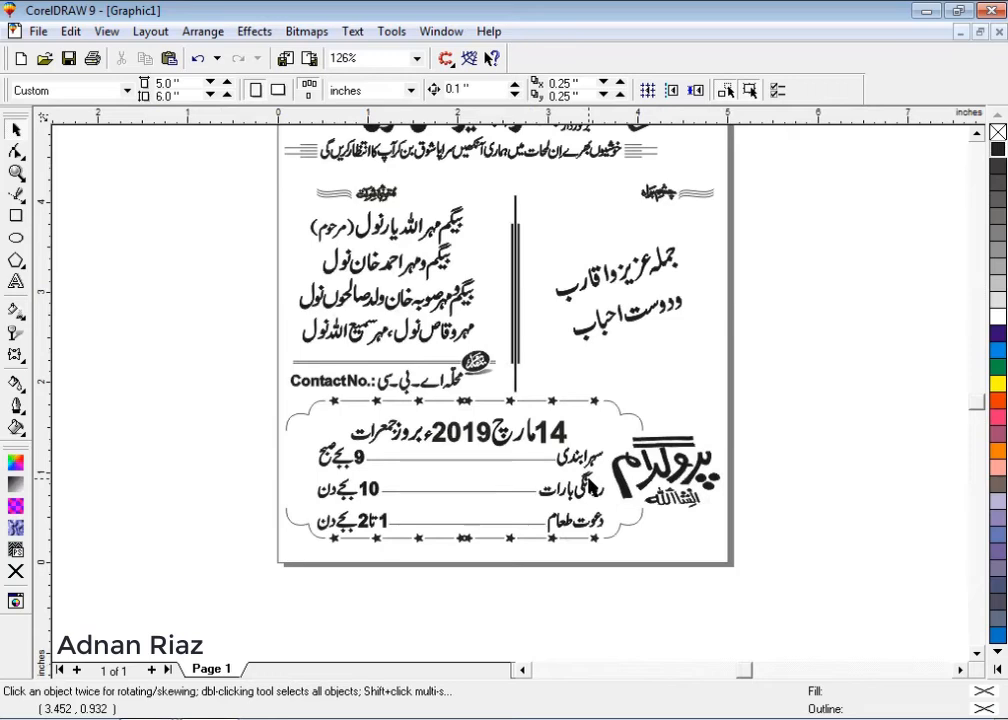
- Switch to InPage and replace the address line with the graphics studio's name in Urdu
scroll(537, 630, "down", 1)
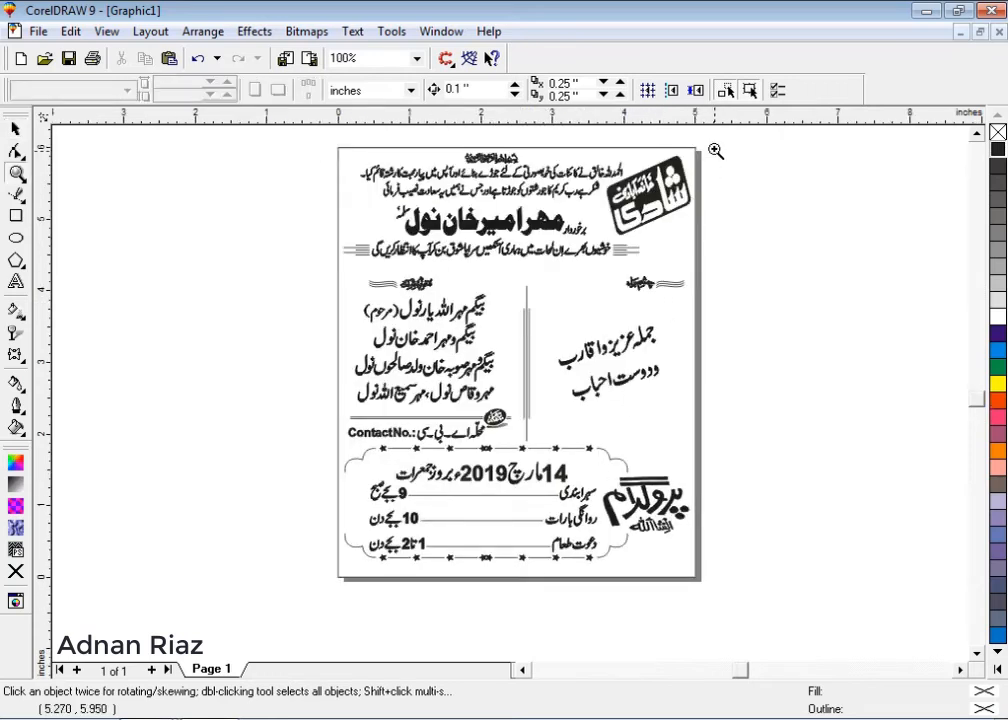
left_click_drag(713, 140, 328, 587)
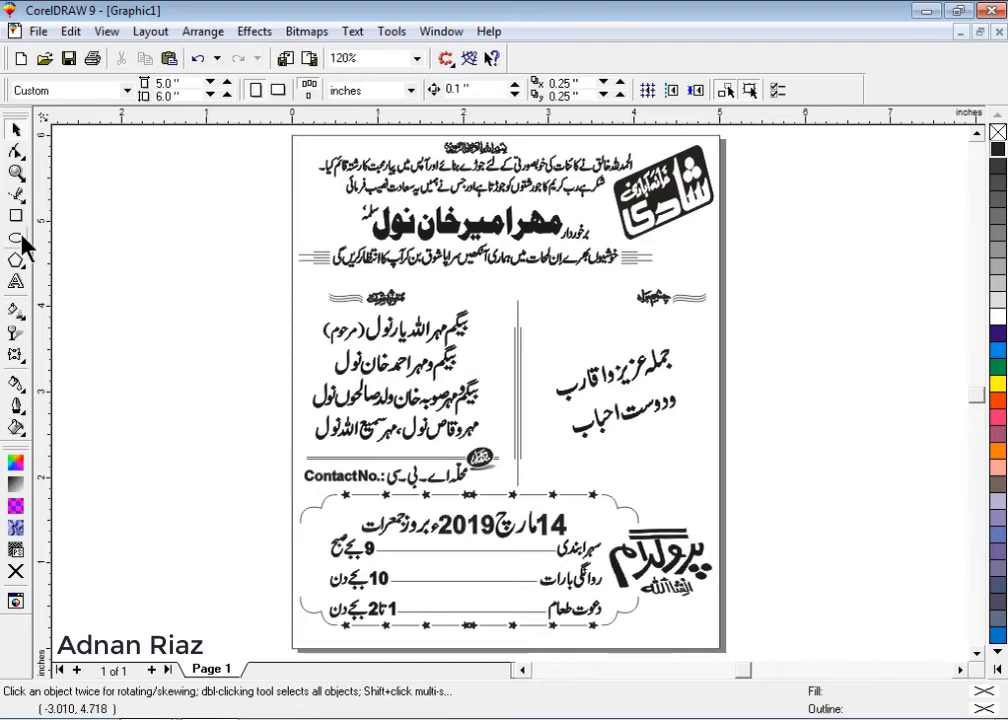
left_click(153, 716)
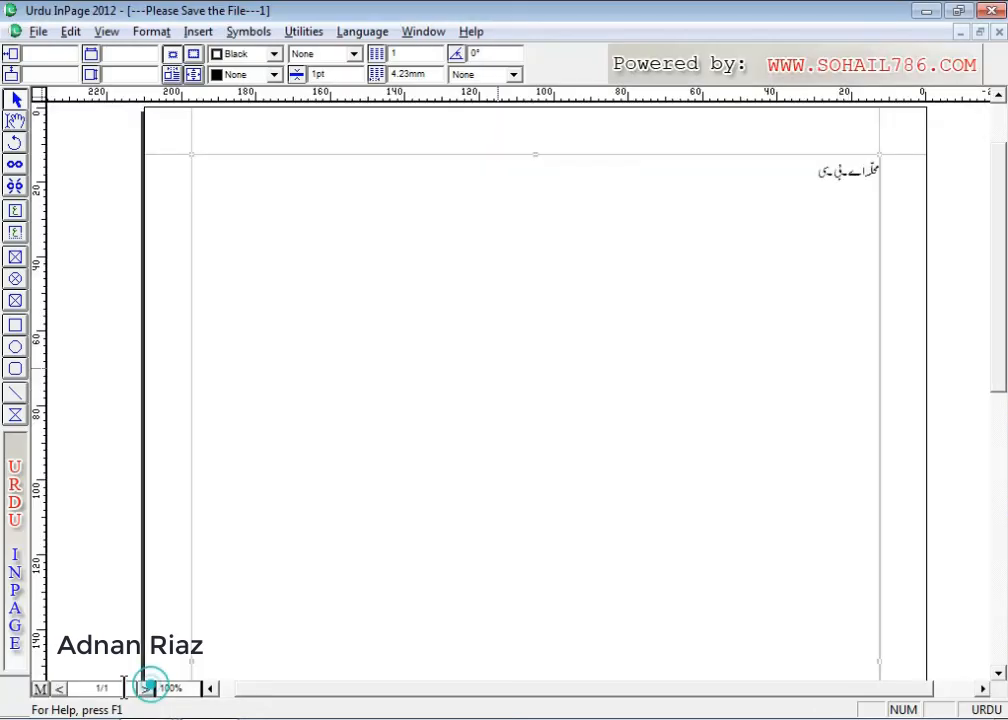
left_click(18, 122)
left_click_drag(275, 200, 933, 266)
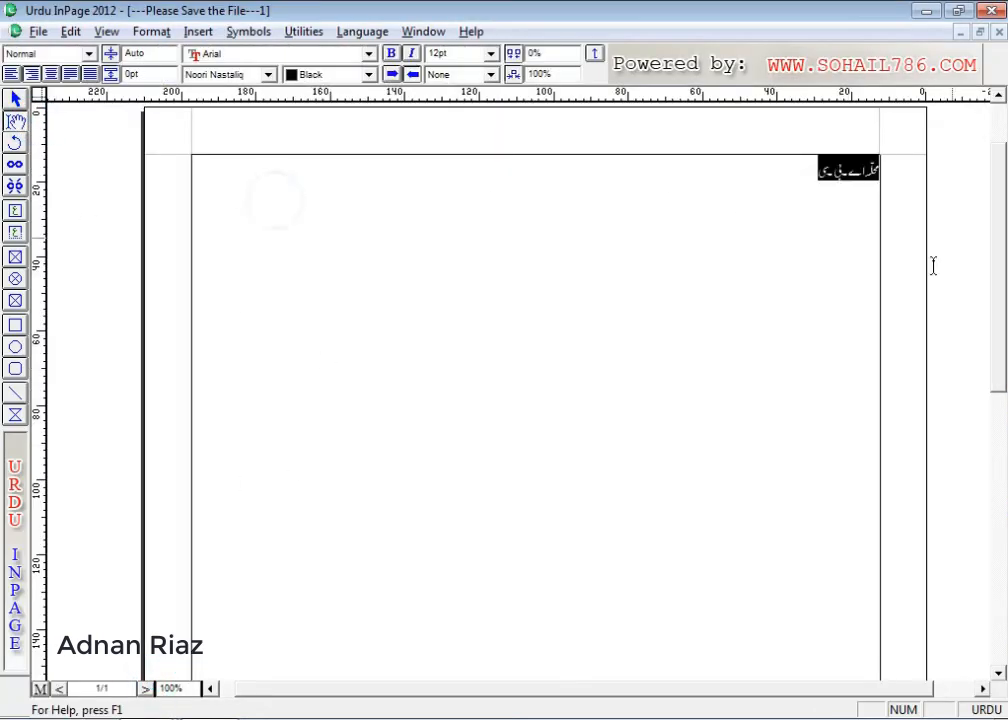
type("ریاض گرافکس")
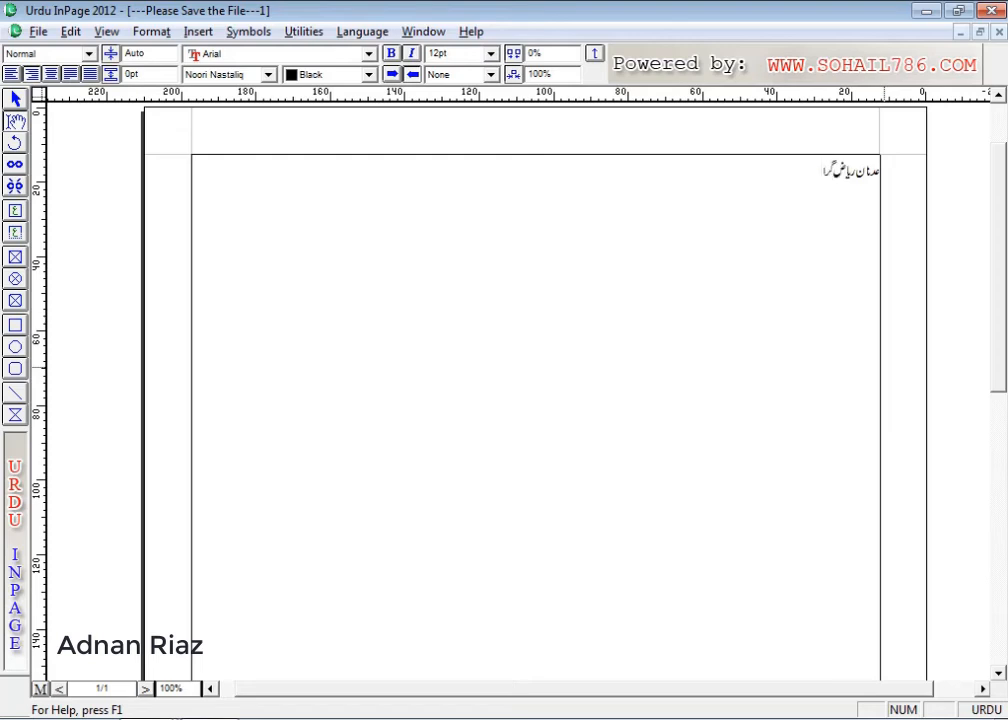
- Copy the studio-name text frame from InPage, paste it into the CorelDRAW card and scale it to 5%
left_click(15, 99)
left_click(567, 333)
key("alt+Tab")
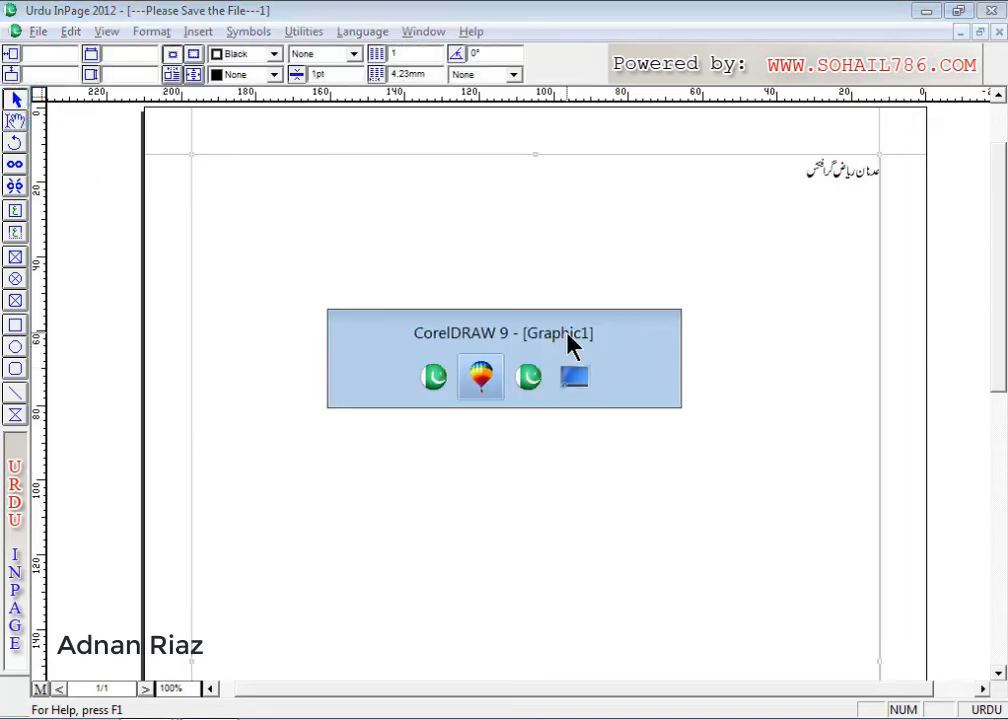
key("ctrl+v")
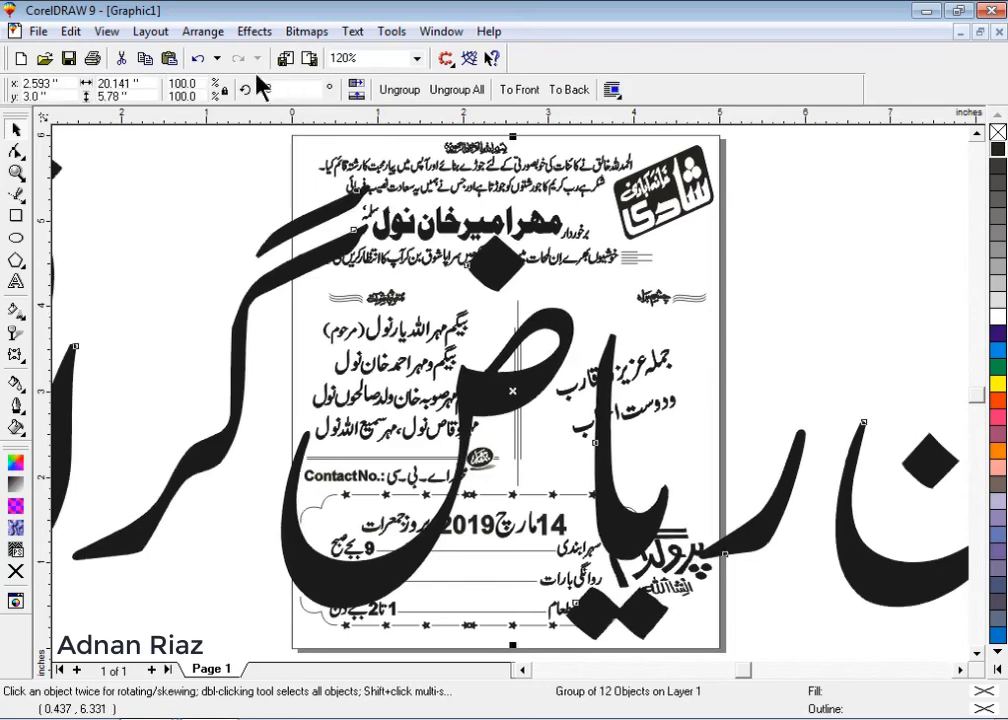
left_click_drag(203, 83, 174, 106)
type("5")
key("Return")
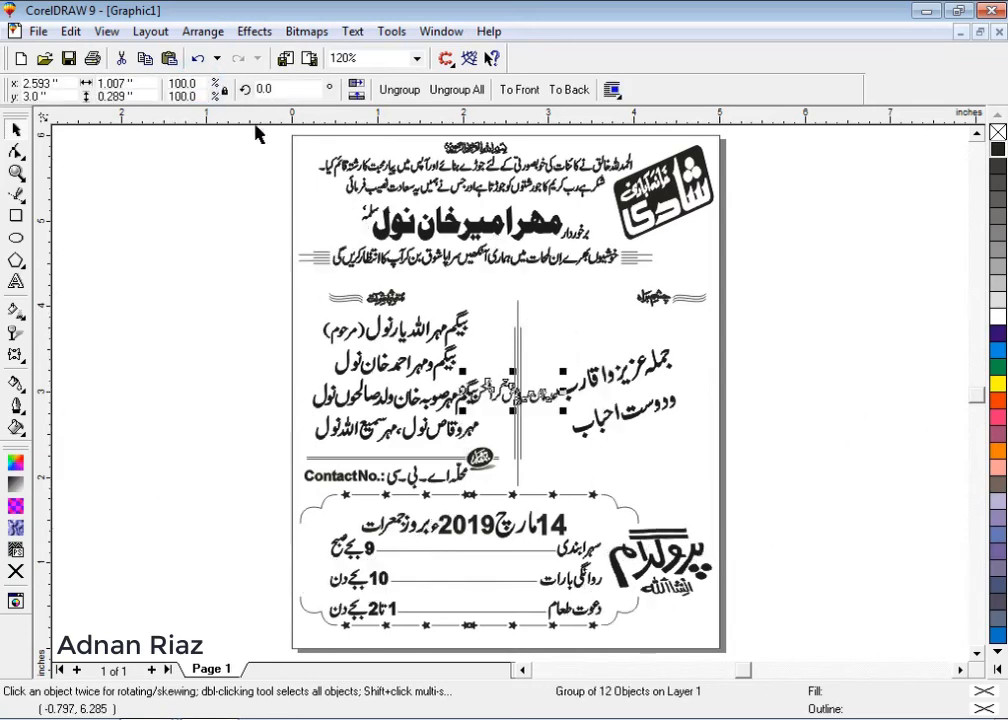
- Bottom-align the studio name with the programme group, then place it below the programme title in the page's bottom-right corner
scroll(742, 648, "up", 1)
left_click(573, 566, "shift")
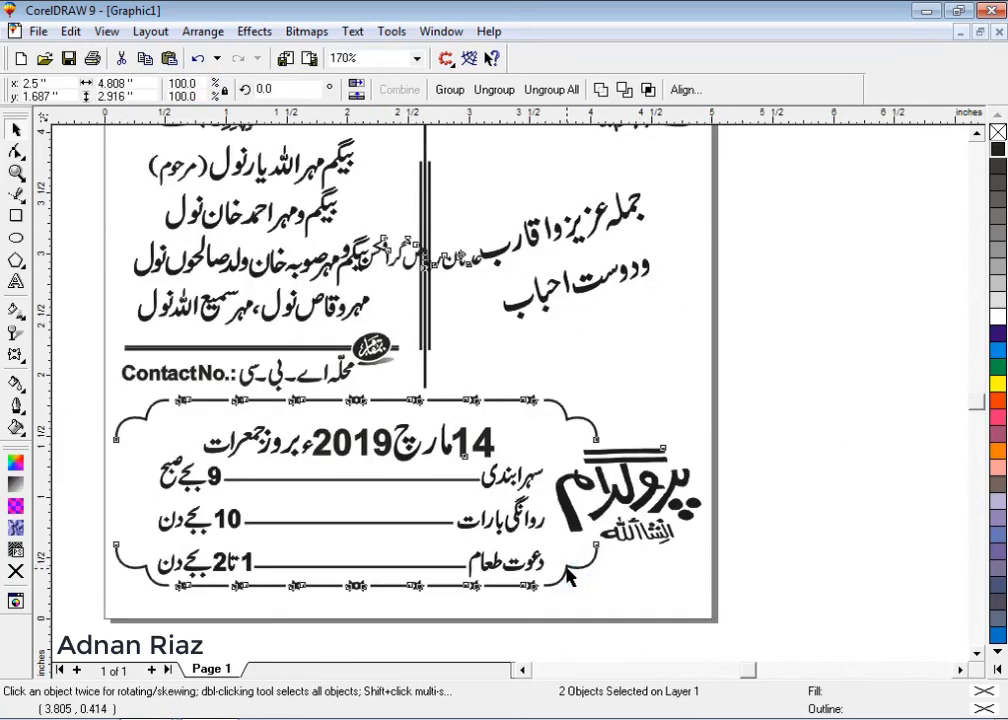
key("b")
left_click(810, 545)
left_click_drag(416, 580, 634, 565)
left_click(801, 588)
- Enlarge the studio name proportionally about its centre to about 1.05 inches wide and 0.3 inch high
scroll(657, 638, "up", 2)
scroll(603, 567, "up", 2)
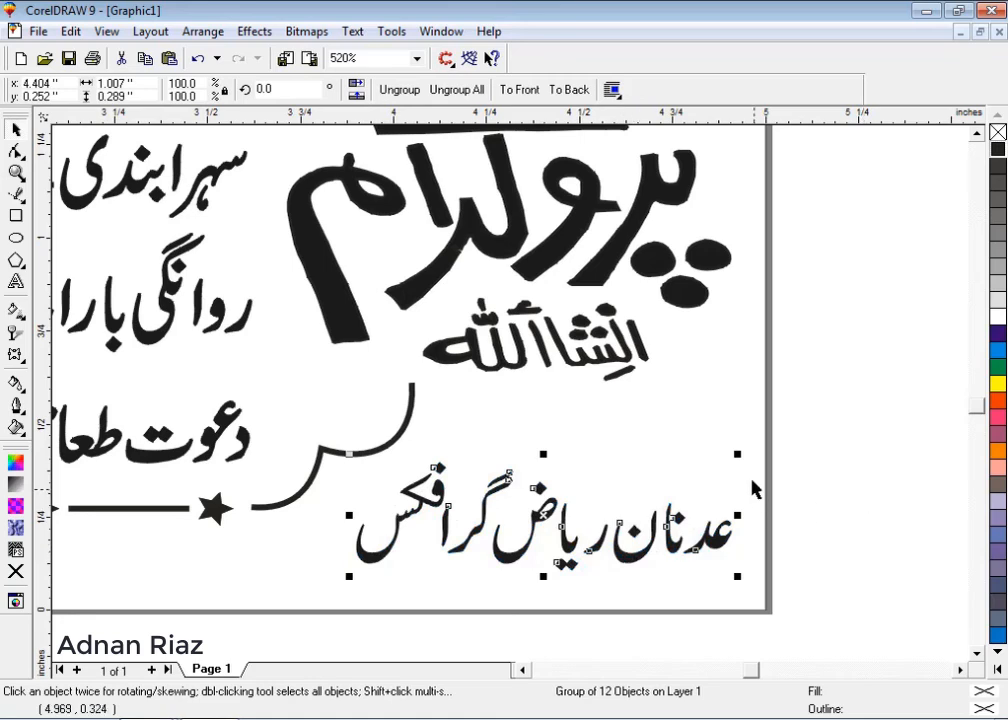
left_click_drag(737, 453, 745, 450)
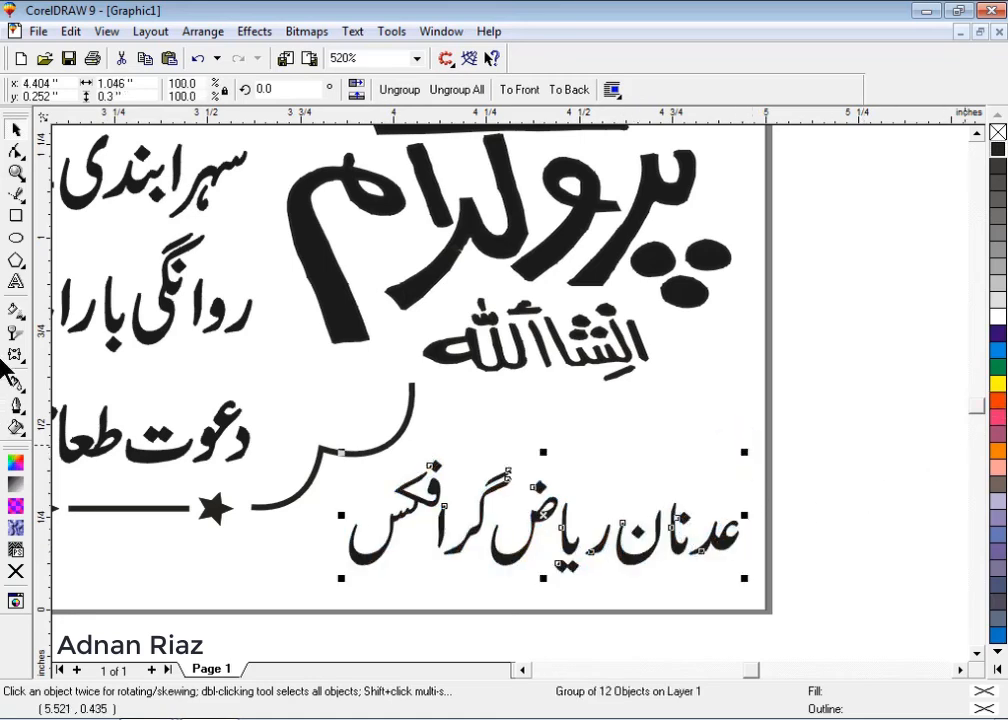
left_click(853, 248)
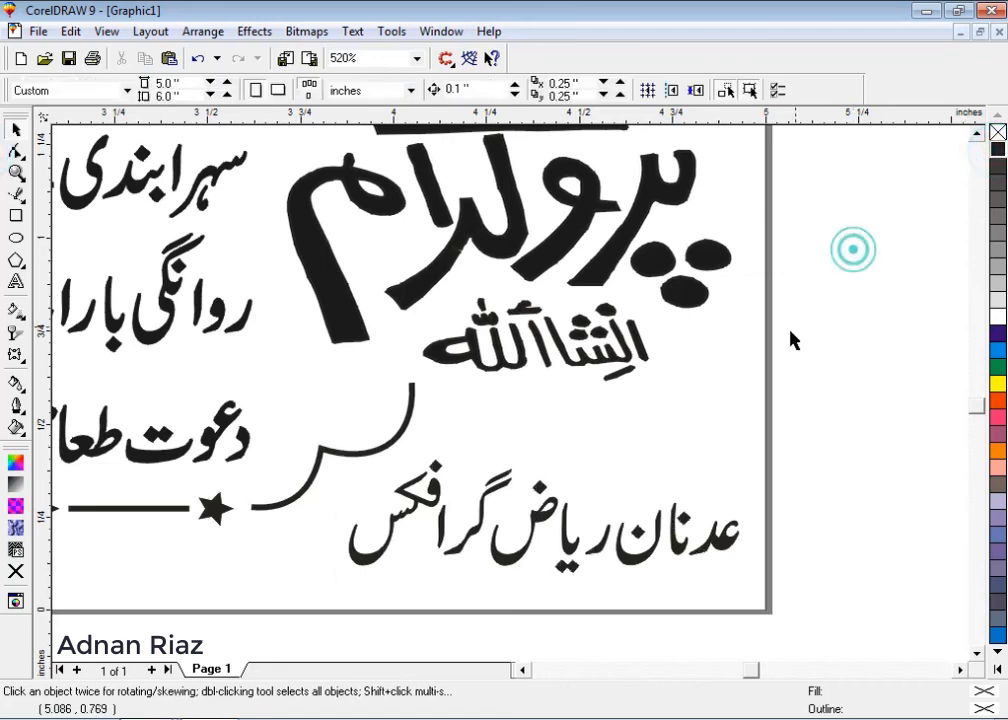
- Review the layout of the whole invitation card, from the opening lines down to the studio name
scroll(790, 338, "down", 2)
scroll(591, 595, "down", 1)
scroll(590, 600, "down", 4)
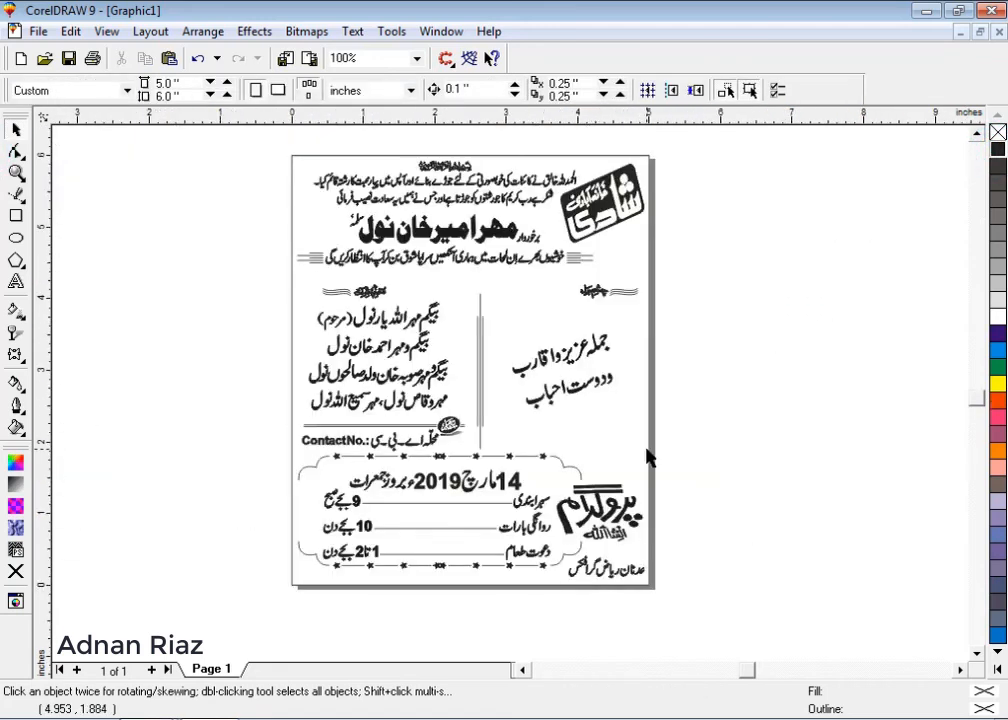
scroll(690, 452, "down", 1)
key("F2")
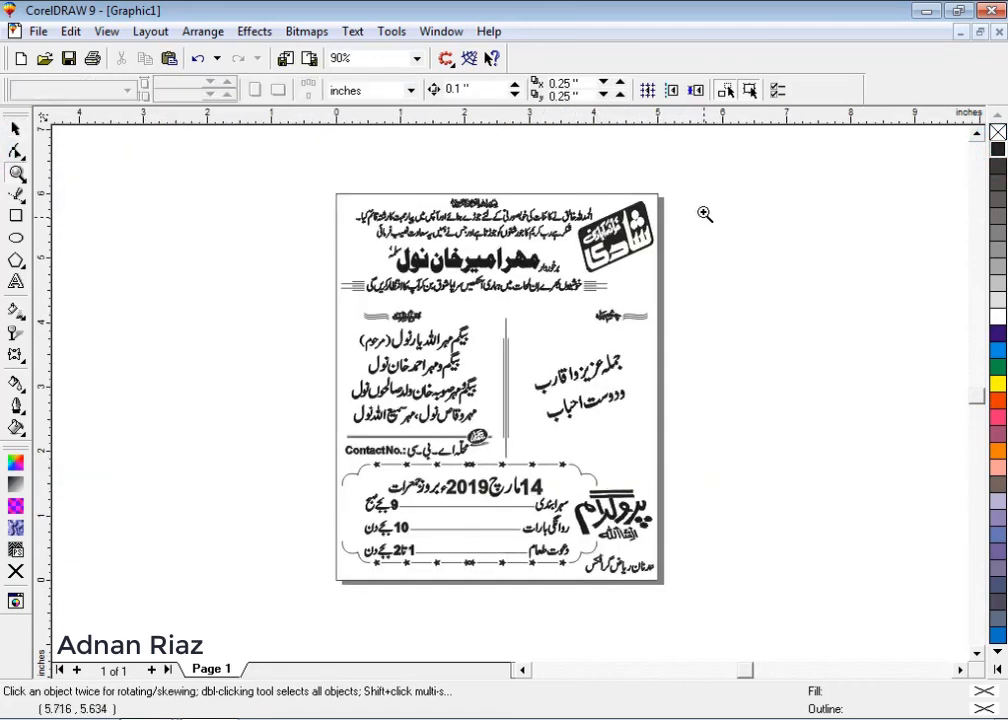
left_click_drag(708, 181, 326, 597)
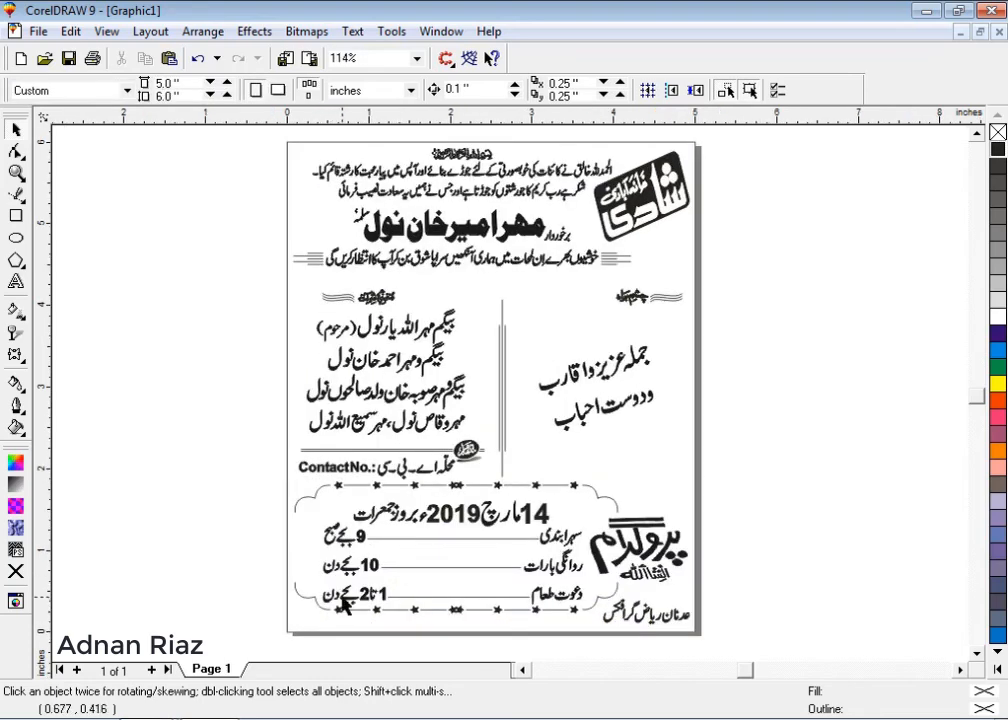